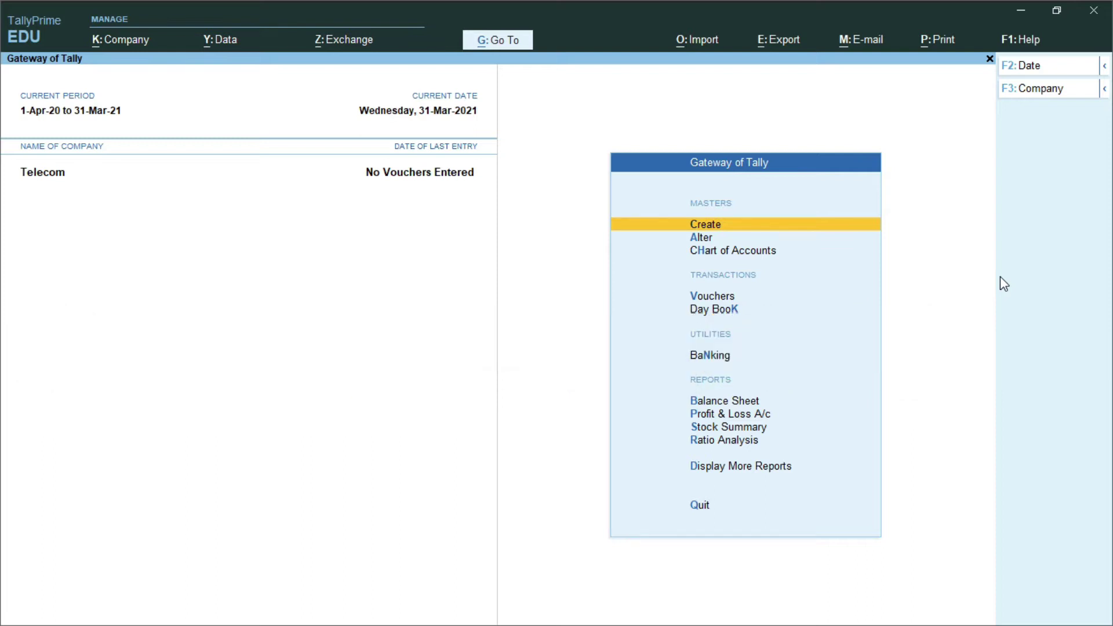
# Review the service tax exercise in the PDF and return to TallyPrime
pyautogui.hotkey('alt', 'Tab')
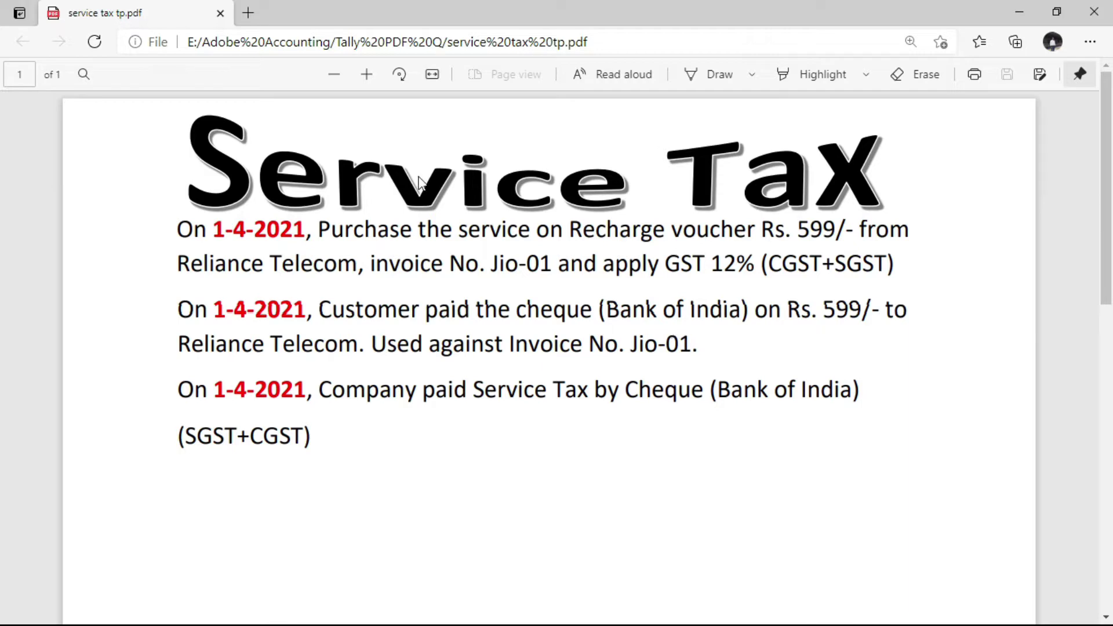
pyautogui.hotkey('alt', 'Tab')
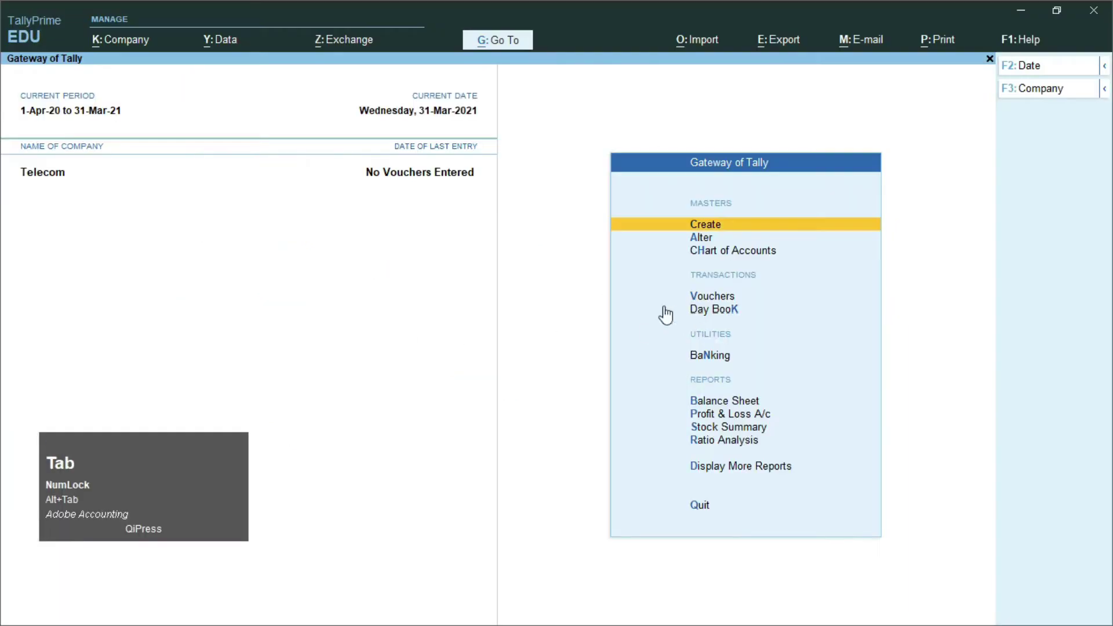
pyautogui.click(231, 451)
pyautogui.moveTo(319, 324); pyautogui.dragTo(240, 437)
pyautogui.click(357, 331)
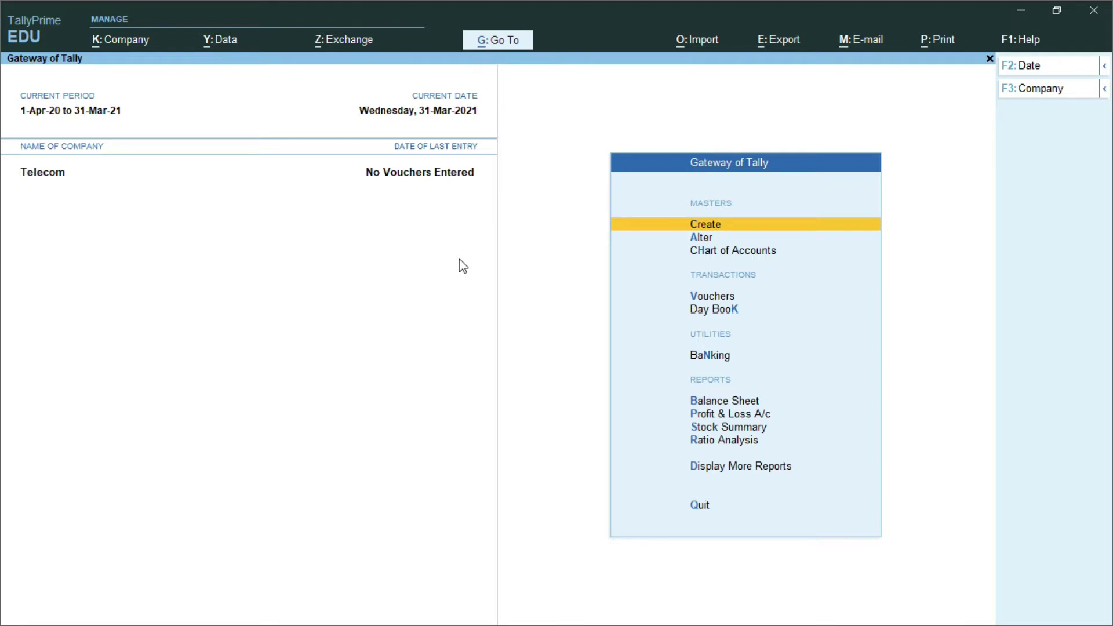
# Enable Goods and Services Tax (GST) in the Telecom company's features
pyautogui.press('F11')
pyautogui.press('Return')
pyautogui.press('Return')
pyautogui.press('Return')
pyautogui.press('Return')
pyautogui.press('Return')
pyautogui.press('Return')
pyautogui.press('Return')
pyautogui.press('Return')
pyautogui.press('Return')
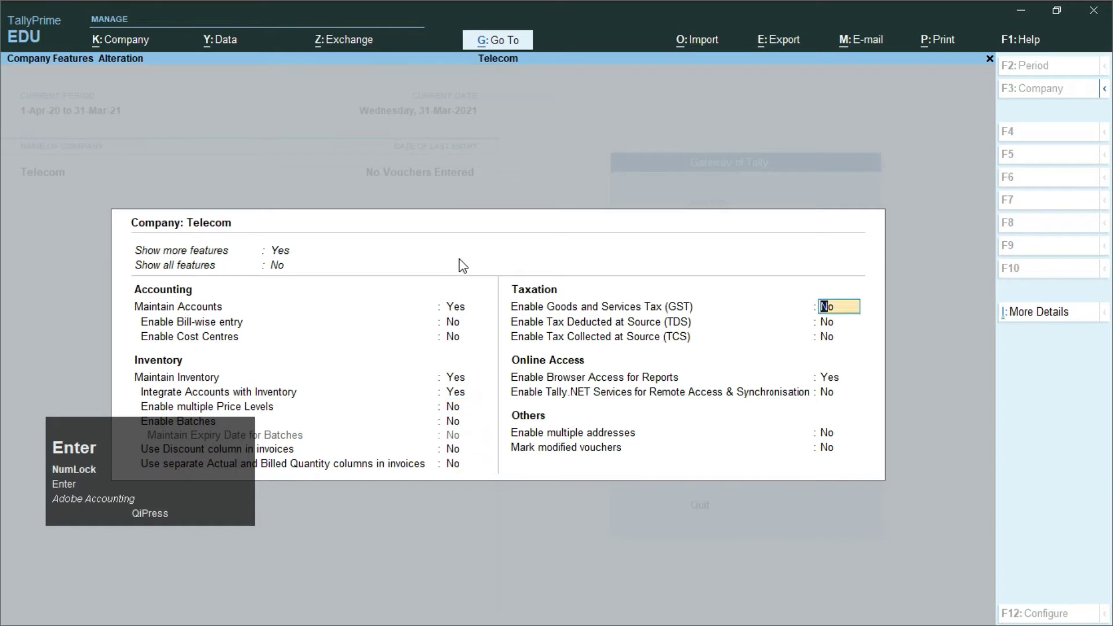
pyautogui.hotkey('ctrl', '2')
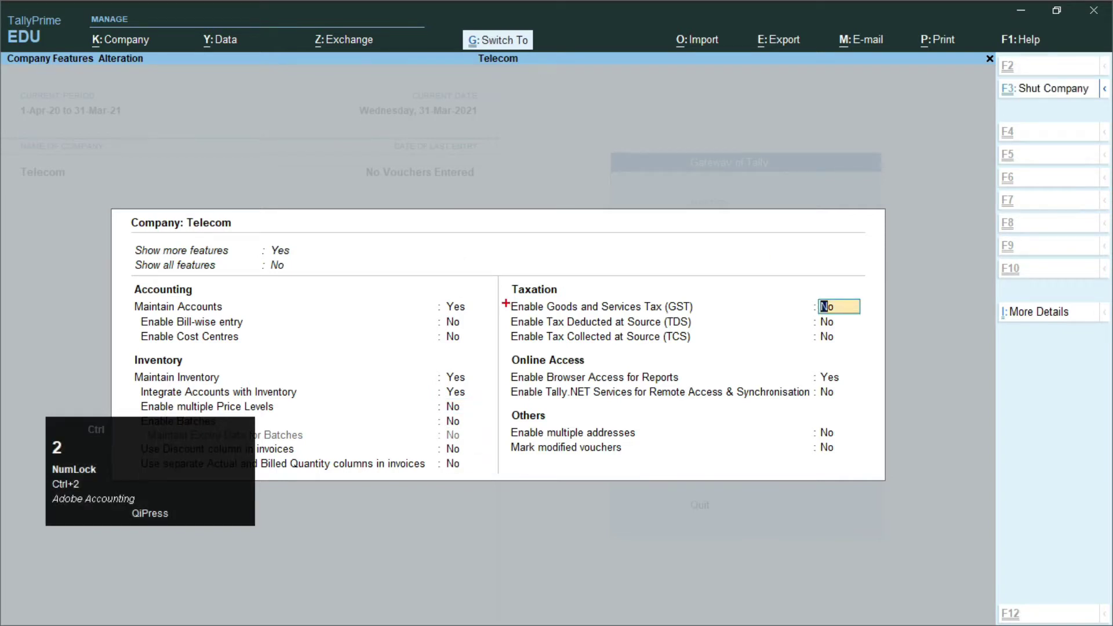
pyautogui.moveTo(506, 296)
pyautogui.mouseDown()
pyautogui.moveTo(666, 341)
pyautogui.moveTo(875, 316)
pyautogui.mouseUp()
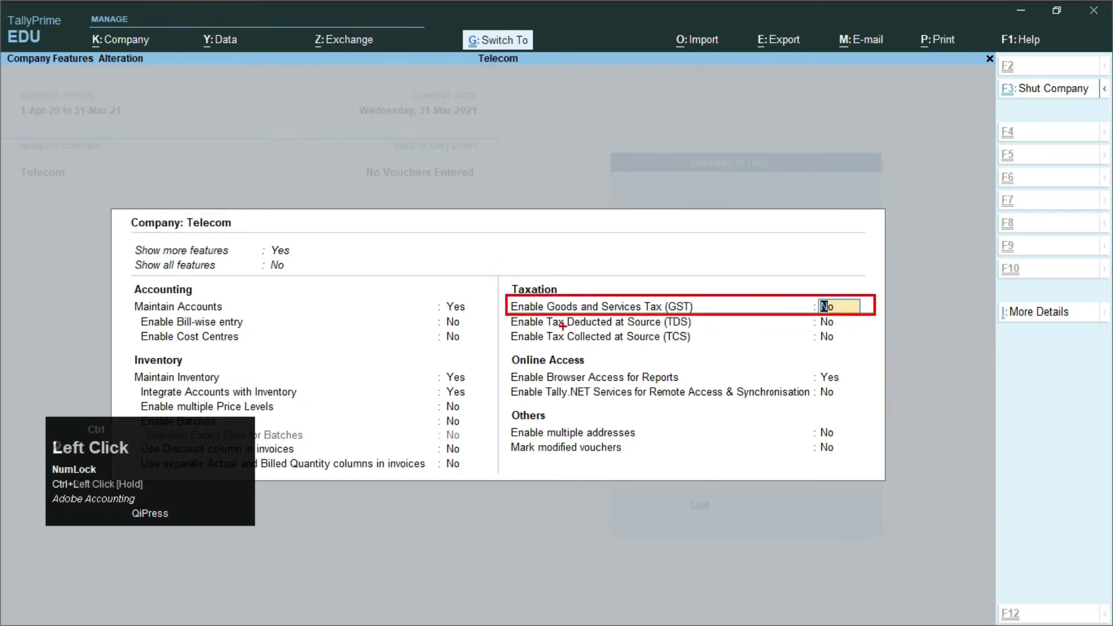
pyautogui.press('2')
pyautogui.hotkey('ctrl', '2')
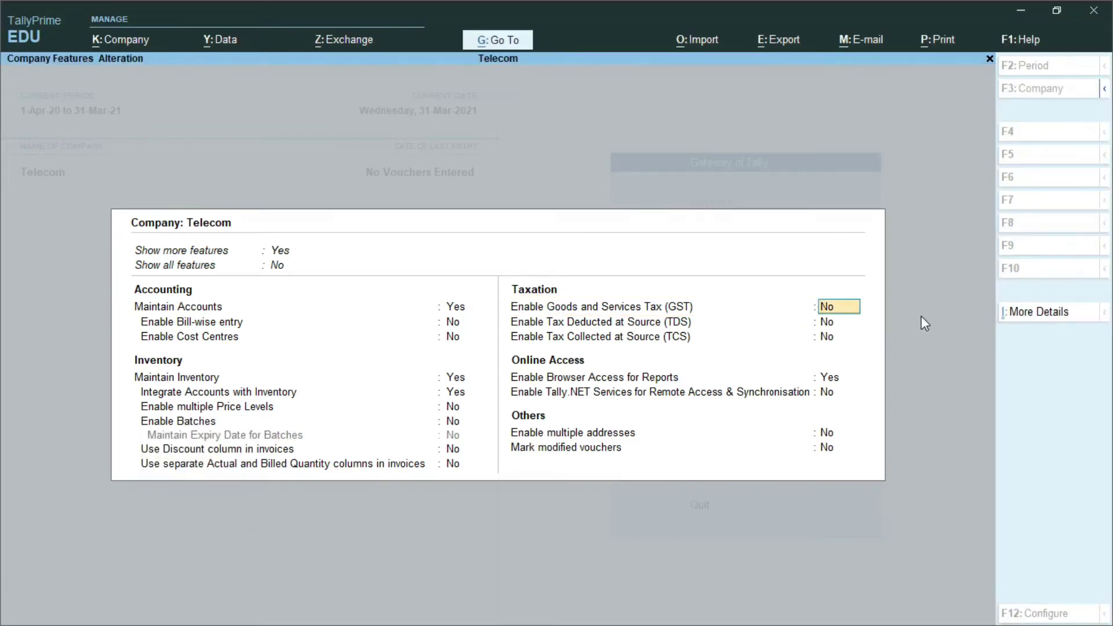
pyautogui.write('y')
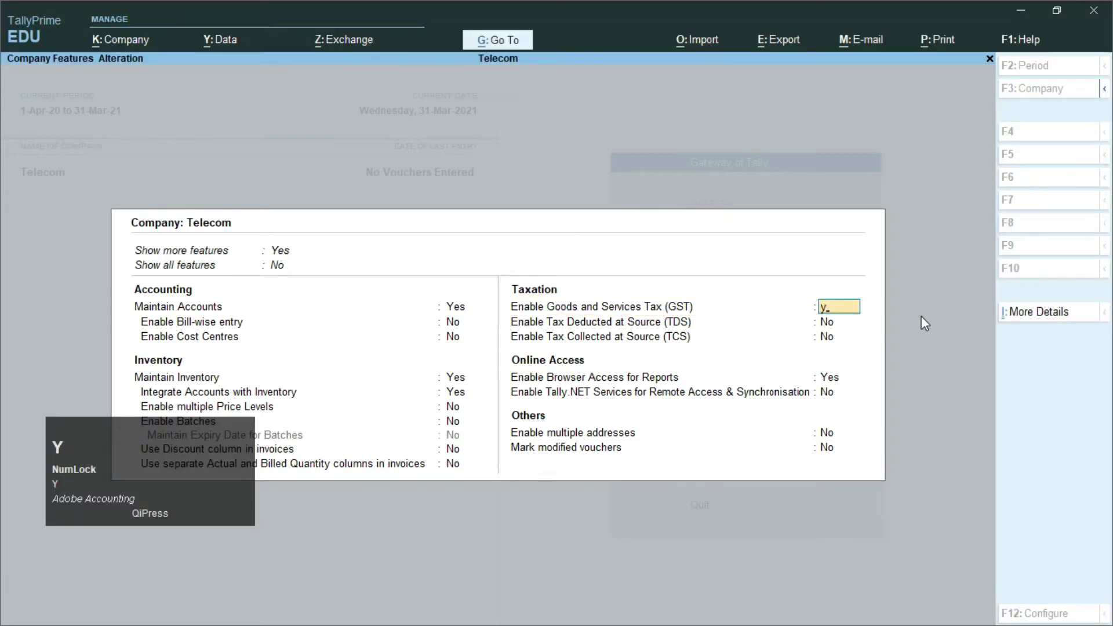
pyautogui.press('Return')
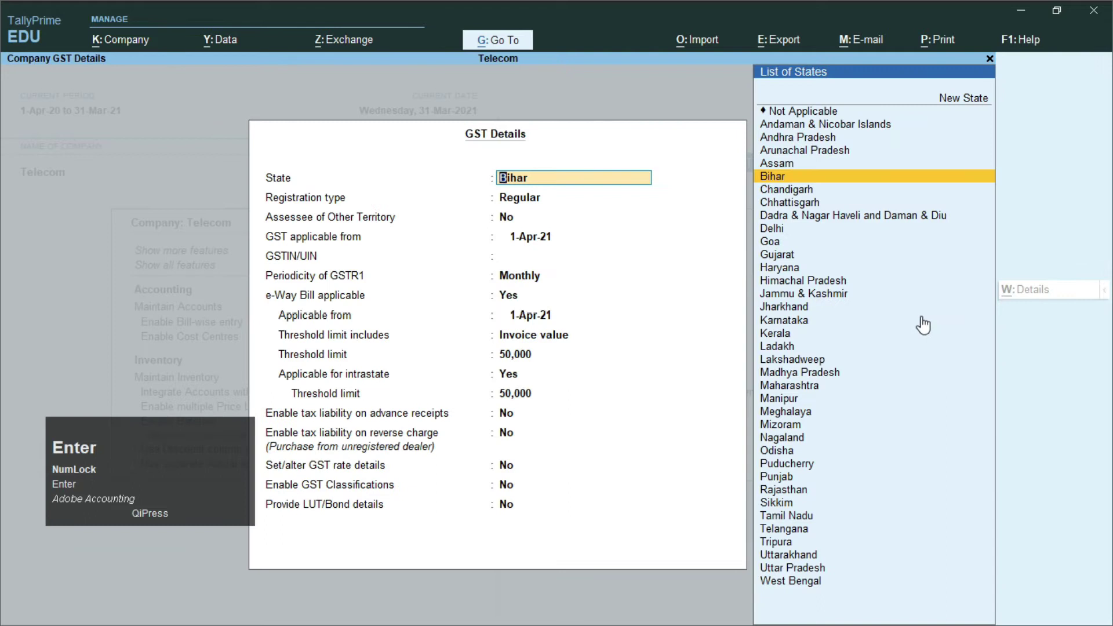
# Accept the company GST details with state Bihar, Regular registration, GST applicable from 1-Apr-21 and monthly GSTR1
pyautogui.press('Return')
pyautogui.press('Return')
pyautogui.press('Return')
pyautogui.press('Return')
pyautogui.press('Return')
pyautogui.press('Return')
pyautogui.press('Return')
pyautogui.press('Return')
pyautogui.press('Return')
pyautogui.press('Return')
pyautogui.press('Return')
pyautogui.press('Return')
pyautogui.press('Return')
pyautogui.press('Return')
pyautogui.press('Return')
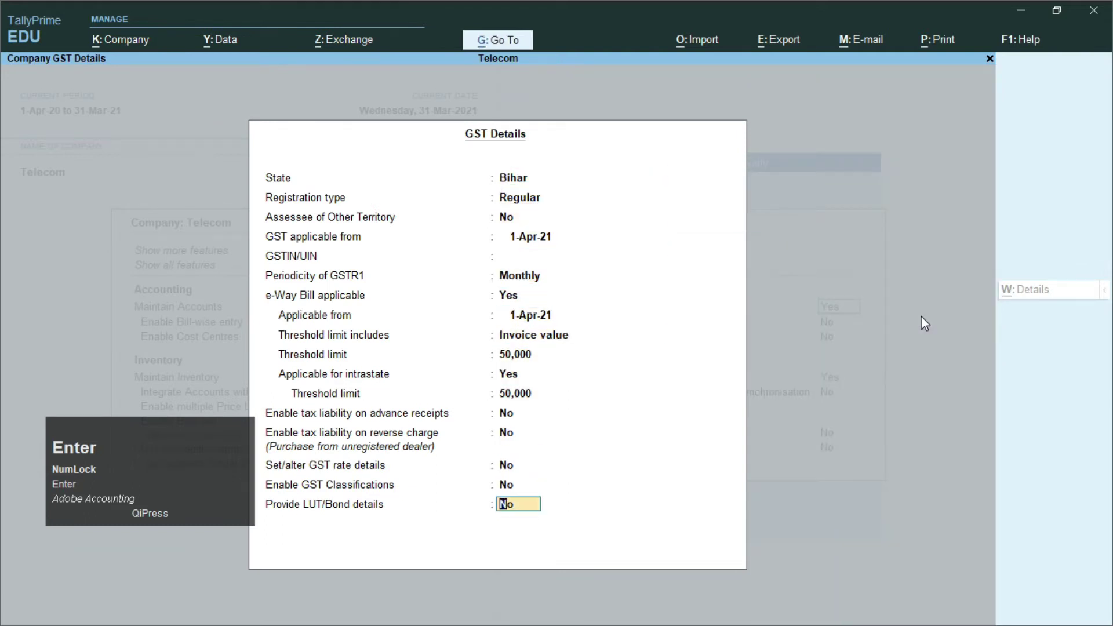
pyautogui.press('Return')
pyautogui.press('Return')
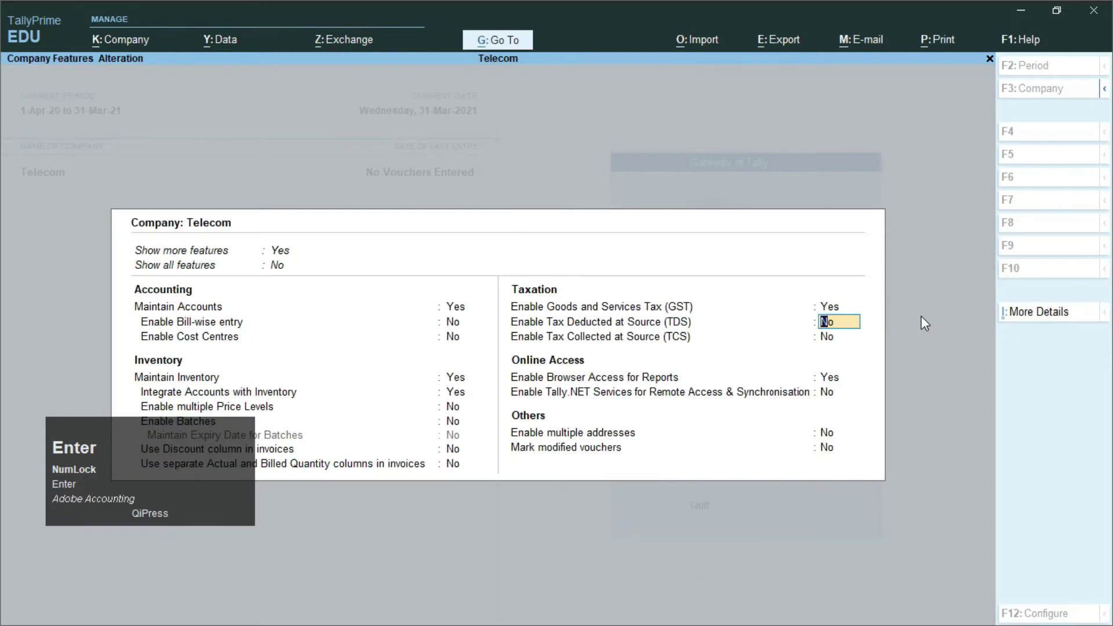
# Keep the remaining taxation, online access and other features at their defaults and save the company features
pyautogui.press('Return')
pyautogui.press('Return')
pyautogui.press('Return')
pyautogui.press('Return')
pyautogui.press('Return')
pyautogui.press('Return')
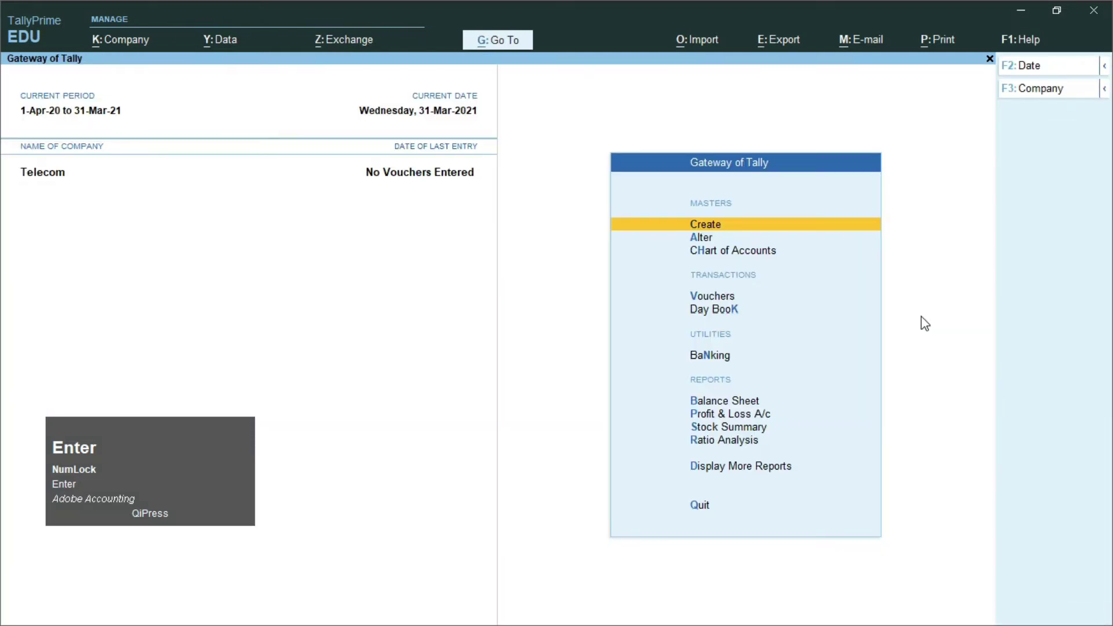
# Switch to the service tax PDF and examine the first transaction's item, amount, supplier and GST components
pyautogui.hotkey('alt', 'Tab')
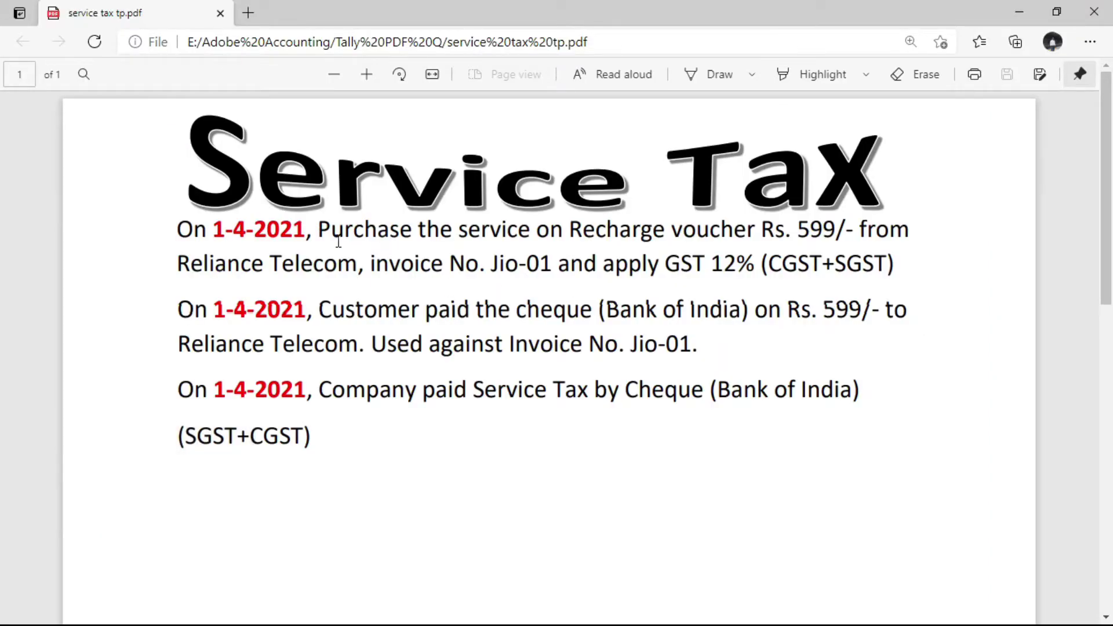
pyautogui.moveTo(324, 230); pyautogui.dragTo(413, 232)
pyautogui.click(488, 235)
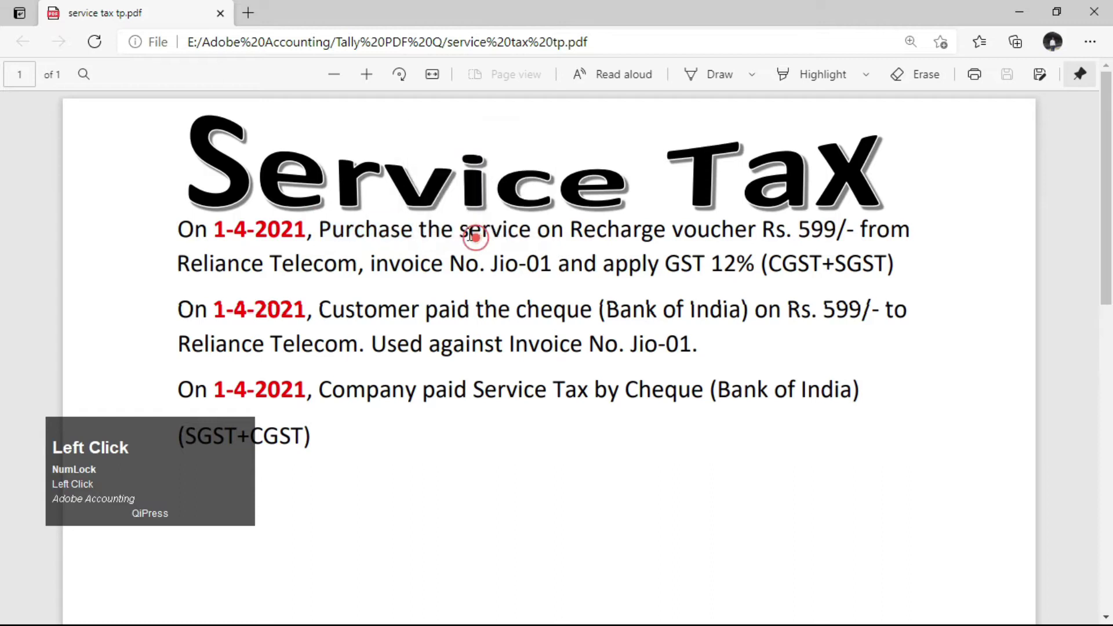
pyautogui.moveTo(571, 235); pyautogui.dragTo(716, 237)
pyautogui.click(716, 238)
pyautogui.moveTo(565, 234); pyautogui.dragTo(909, 235)
pyautogui.click(857, 242)
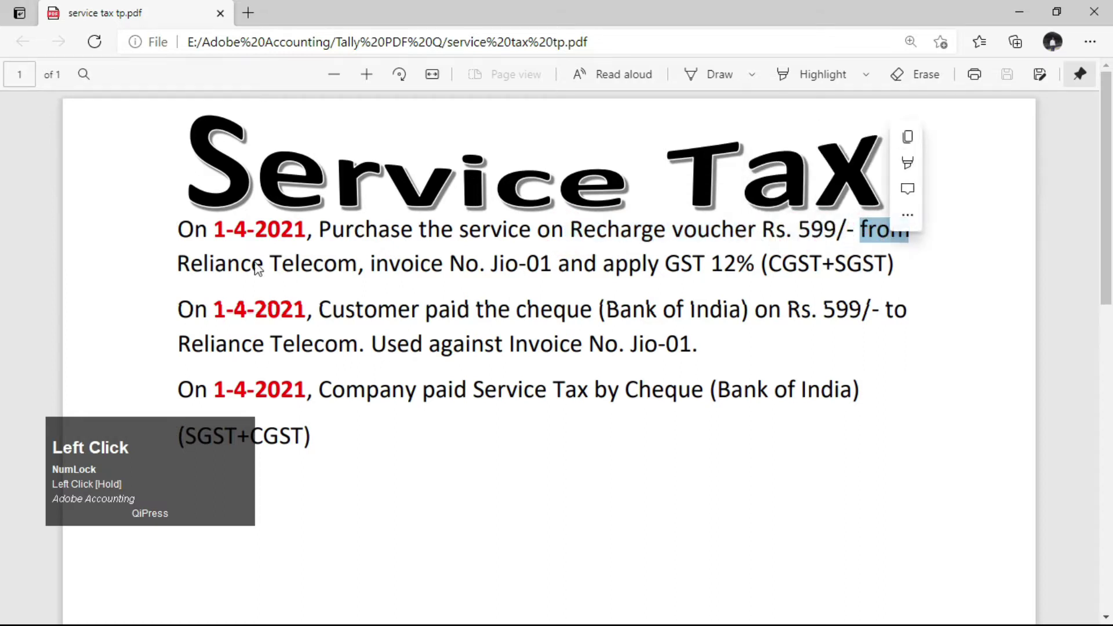
pyautogui.moveTo(178, 268); pyautogui.dragTo(364, 273)
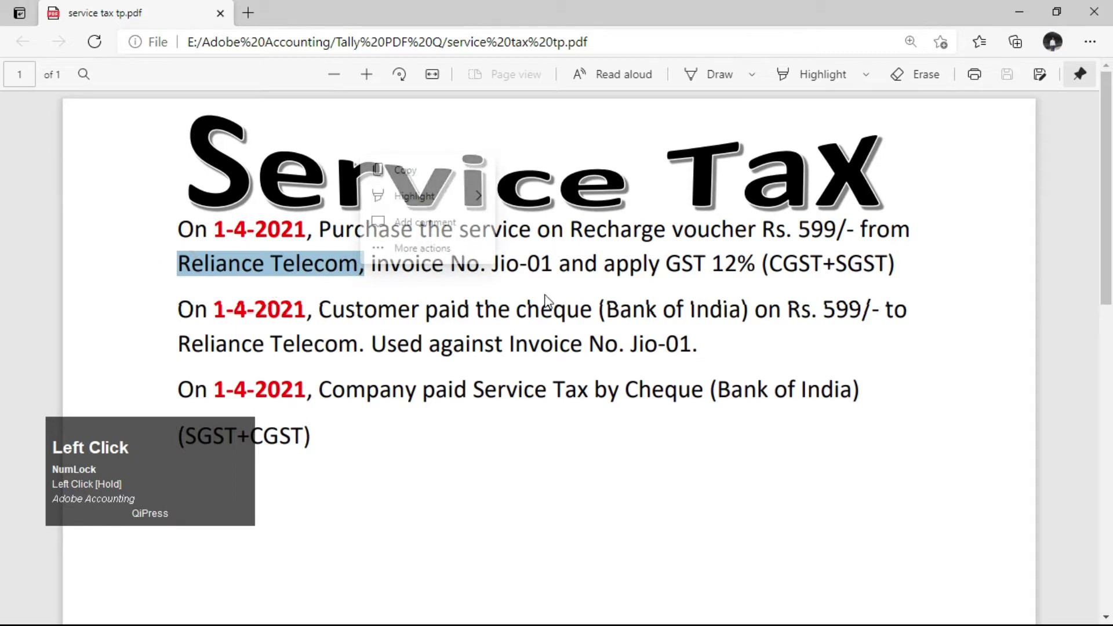
pyautogui.moveTo(318, 230); pyautogui.dragTo(412, 232)
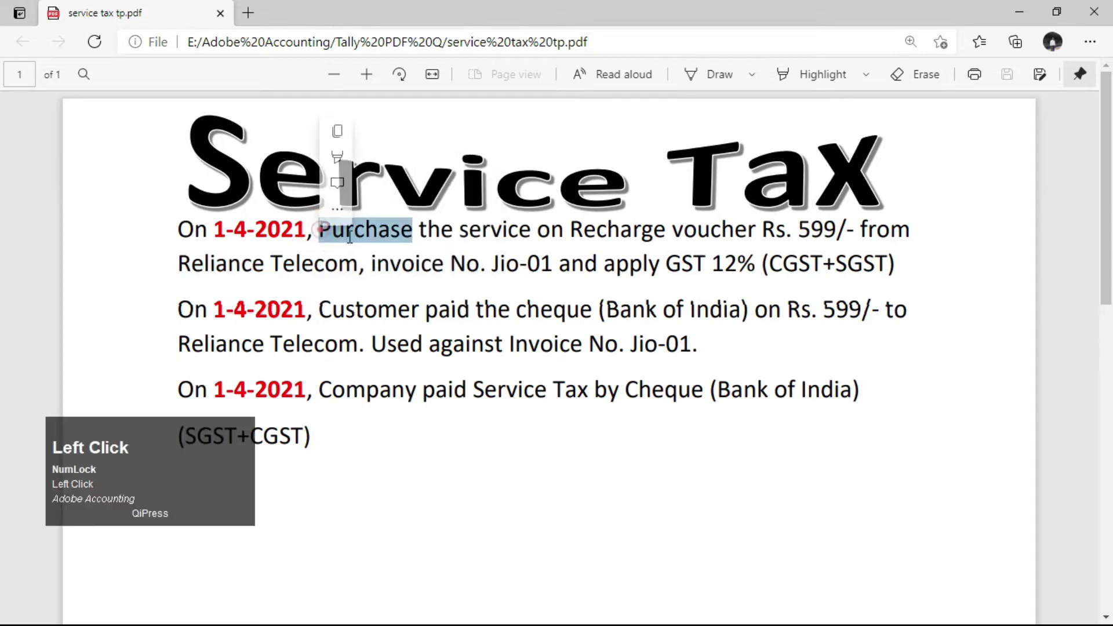
pyautogui.click(358, 270)
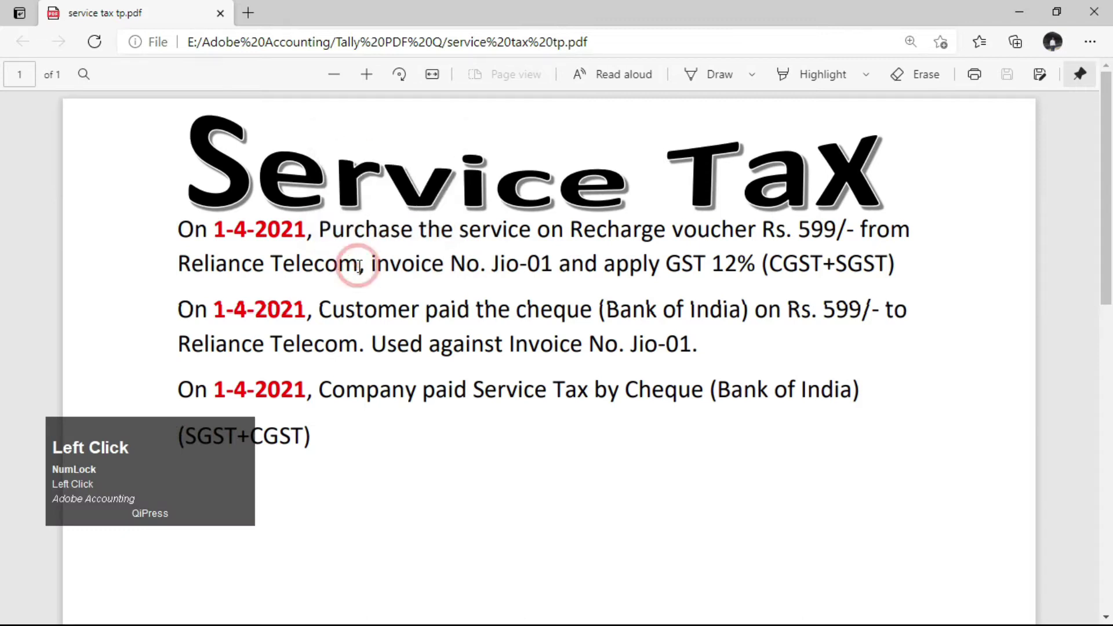
pyautogui.doubleClick(581, 234)
pyautogui.moveTo(693, 238); pyautogui.dragTo(754, 238)
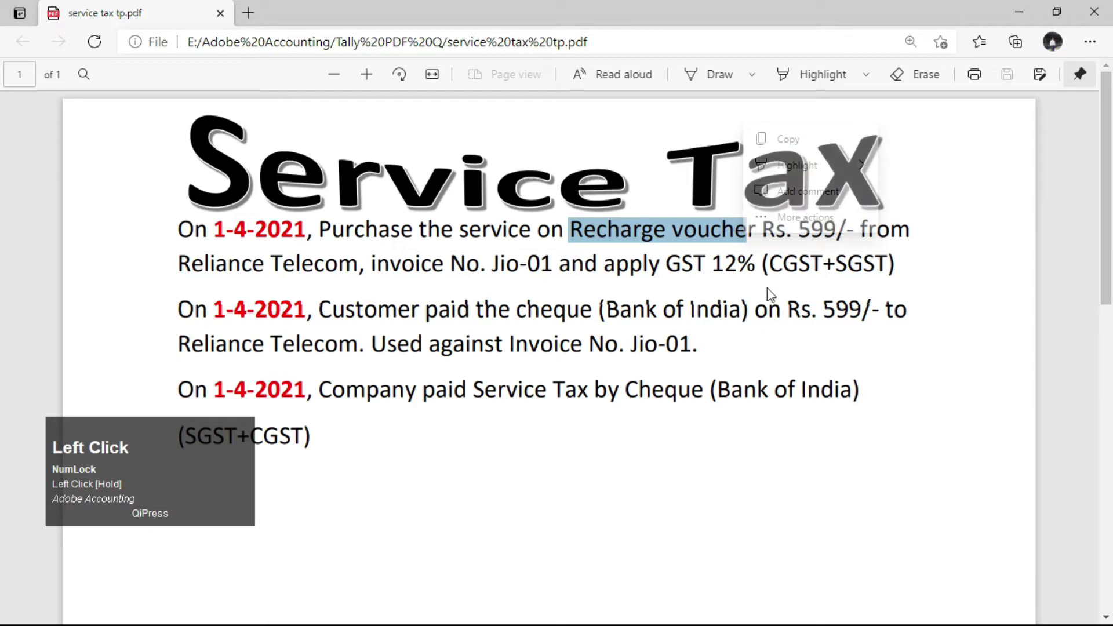
pyautogui.moveTo(886, 266); pyautogui.dragTo(775, 266)
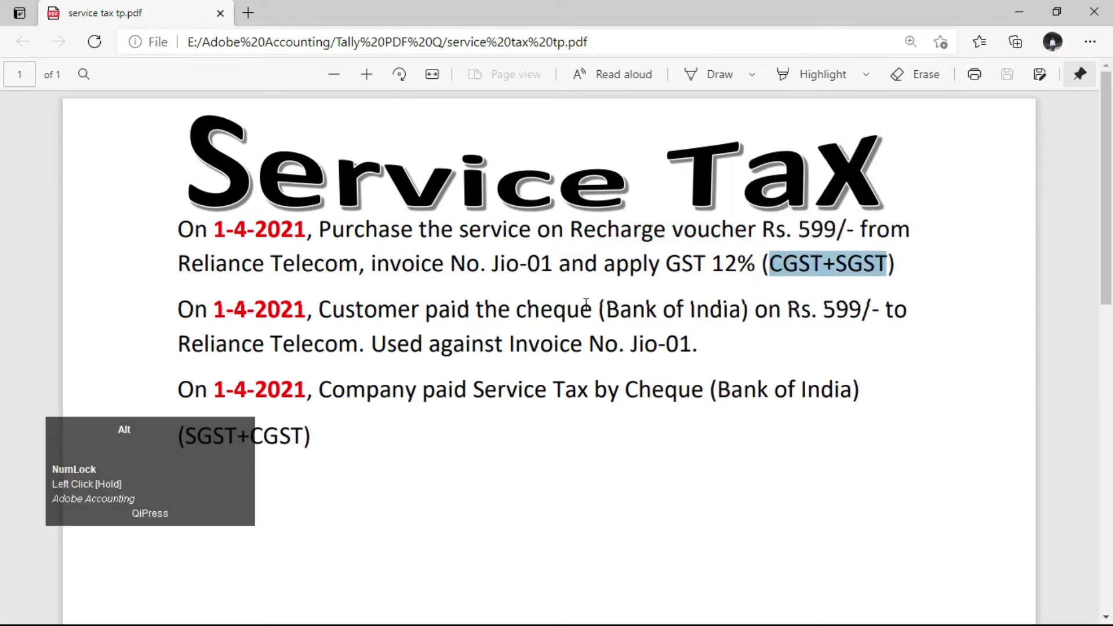
# Switch to TallyPrime and start a new ledger named Recharge Voucher under the Indirect Expenses group
pyautogui.hotkey('alt', 'Tab')
pyautogui.press('Return')
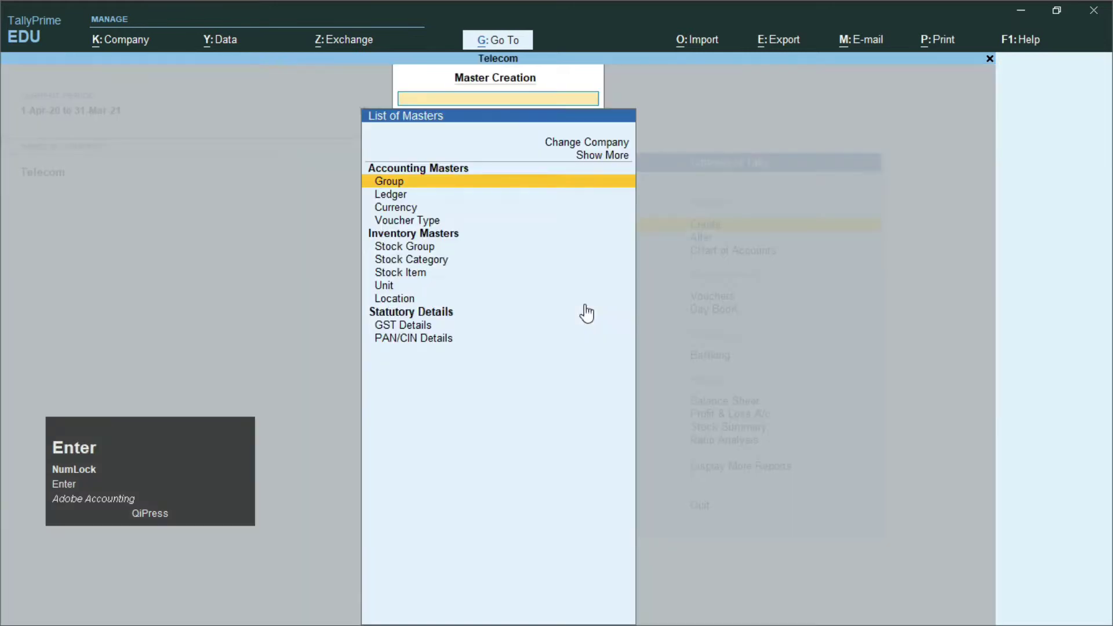
pyautogui.press('Down')
pyautogui.press('Return')
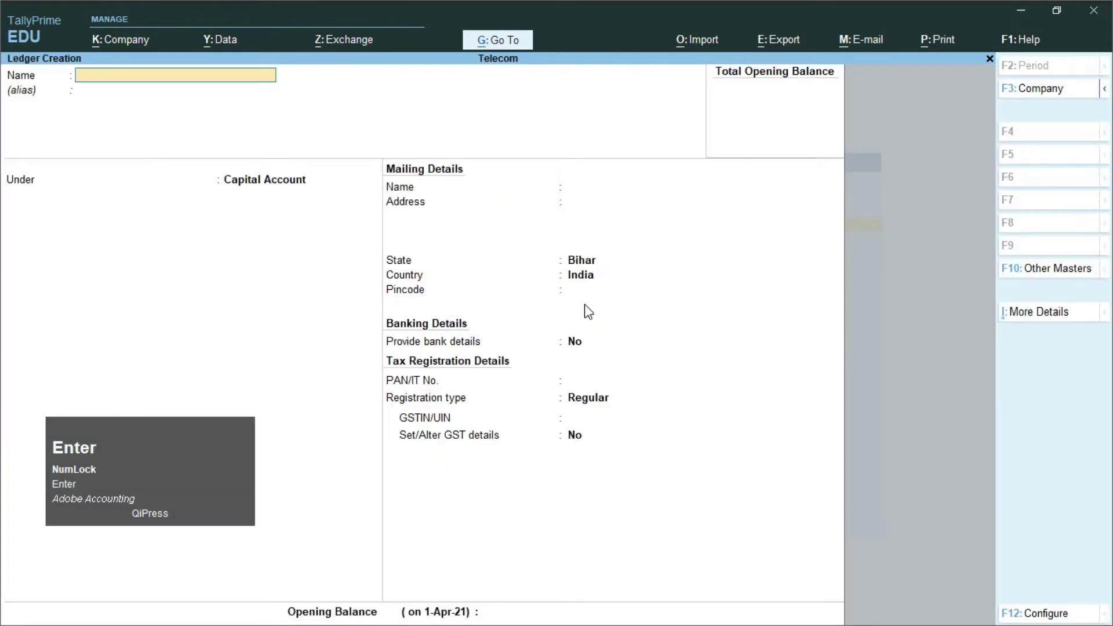
pyautogui.write('Recharge')
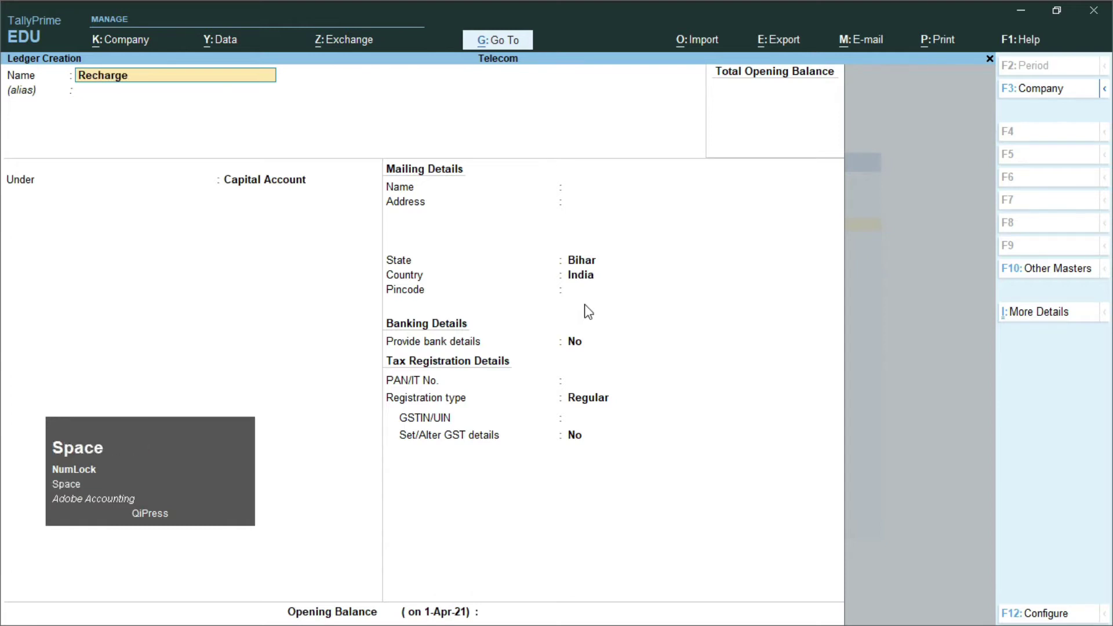
pyautogui.write(' Voucher')
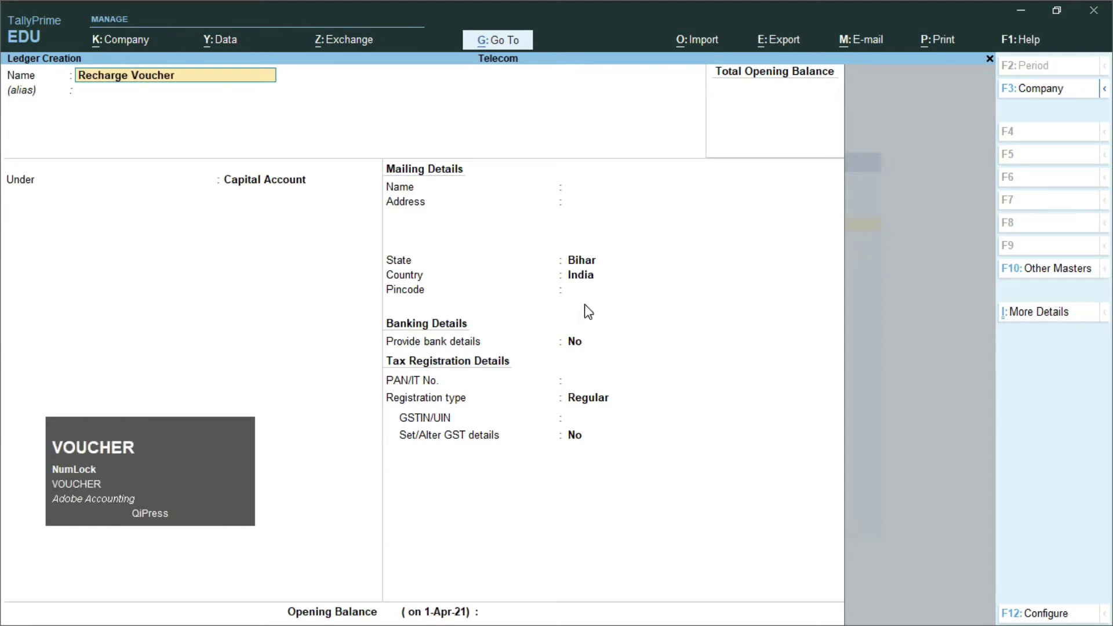
pyautogui.press('Return')
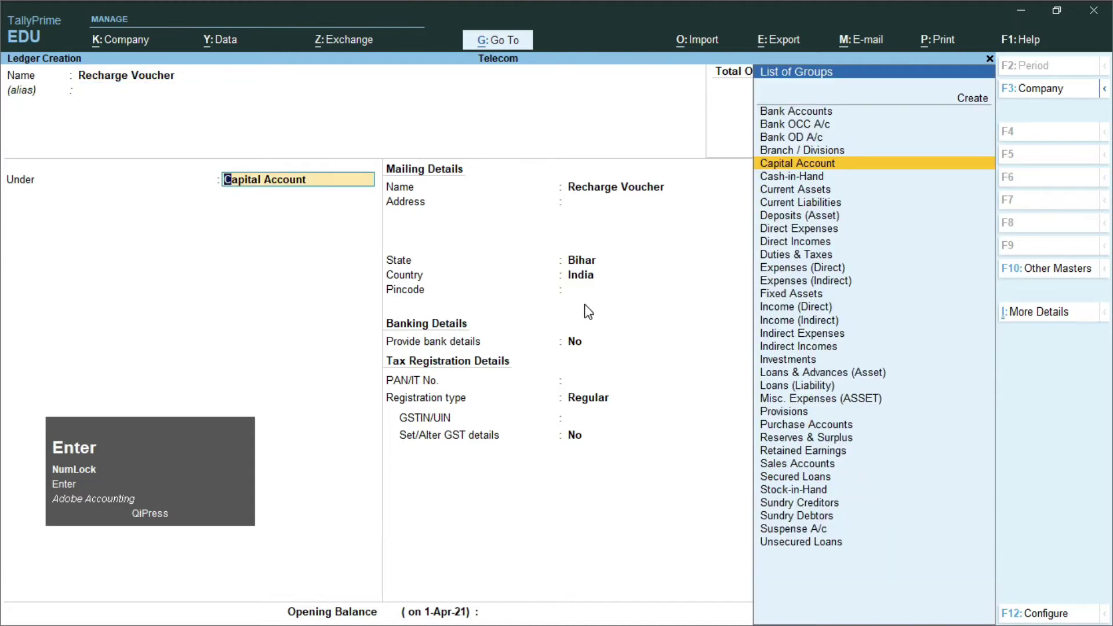
pyautogui.write('I')
pyautogui.press('Down')
pyautogui.press('Down')
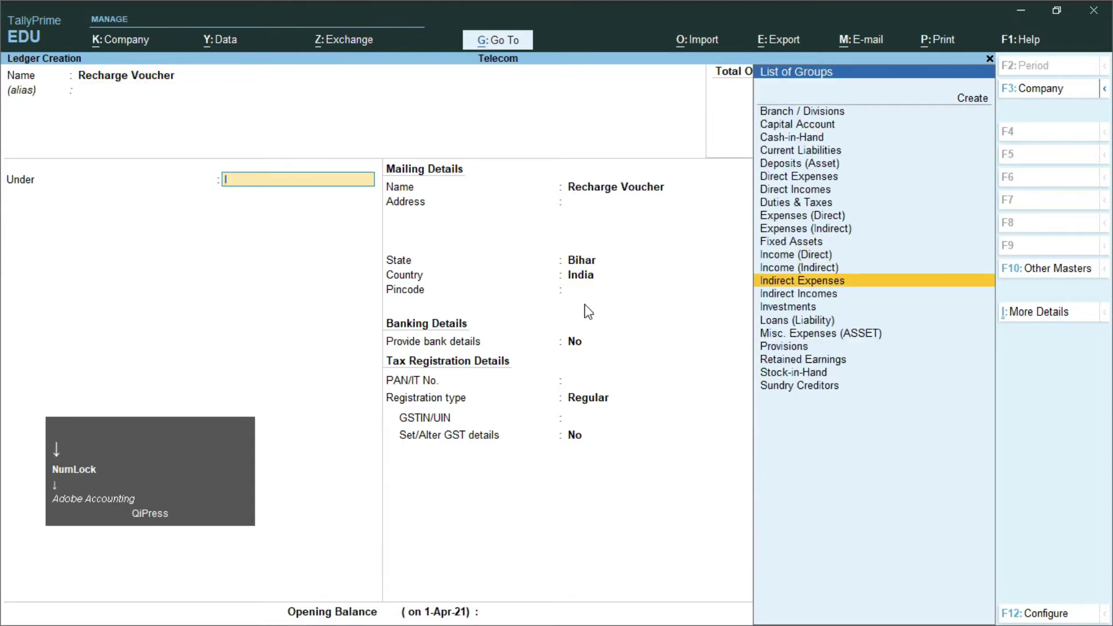
pyautogui.press('Return')
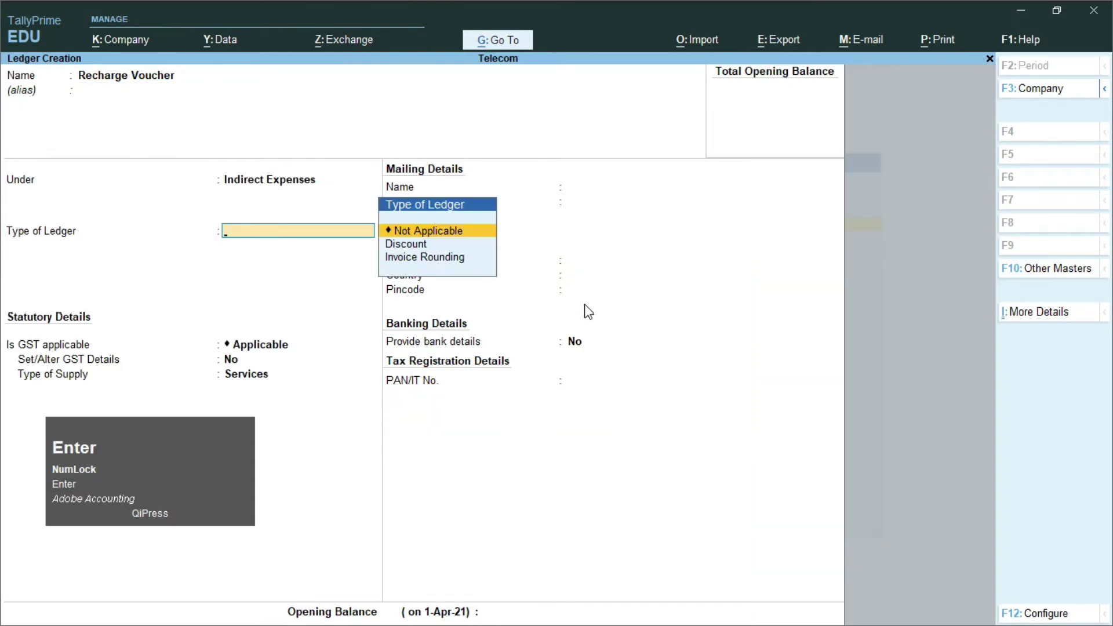
# Keep the ledger type Not Applicable and GST Applicable, and enable Set/Alter GST Details for the Recharge Voucher ledger
pyautogui.press('Return')
pyautogui.press('Return')
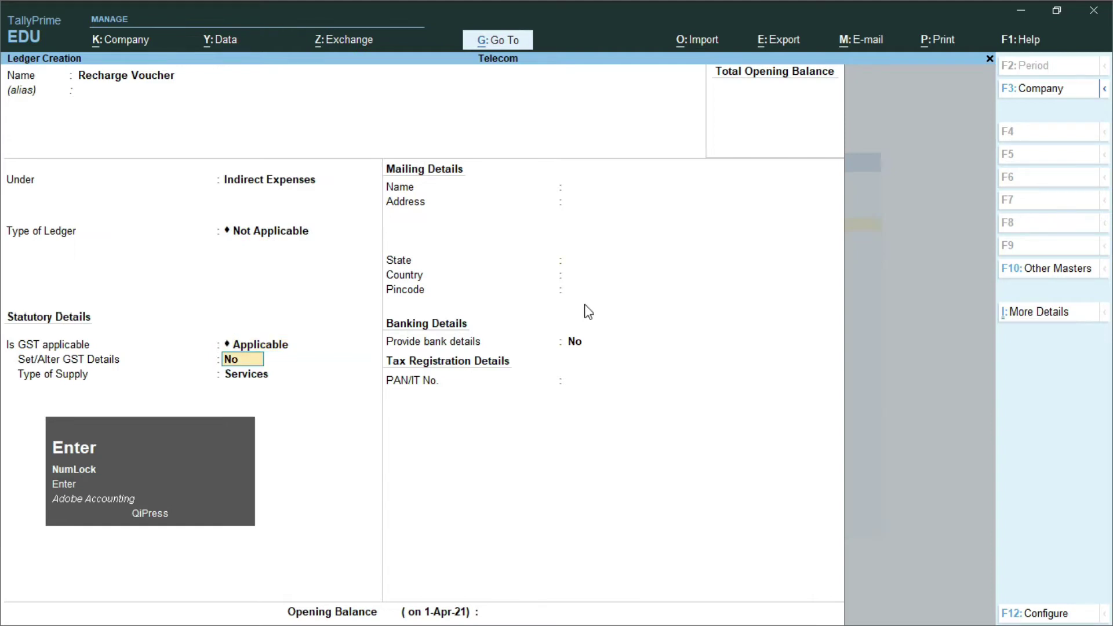
pyautogui.hotkey('ctrl', '2')
pyautogui.moveTo(13, 351); pyautogui.dragTo(289, 368)
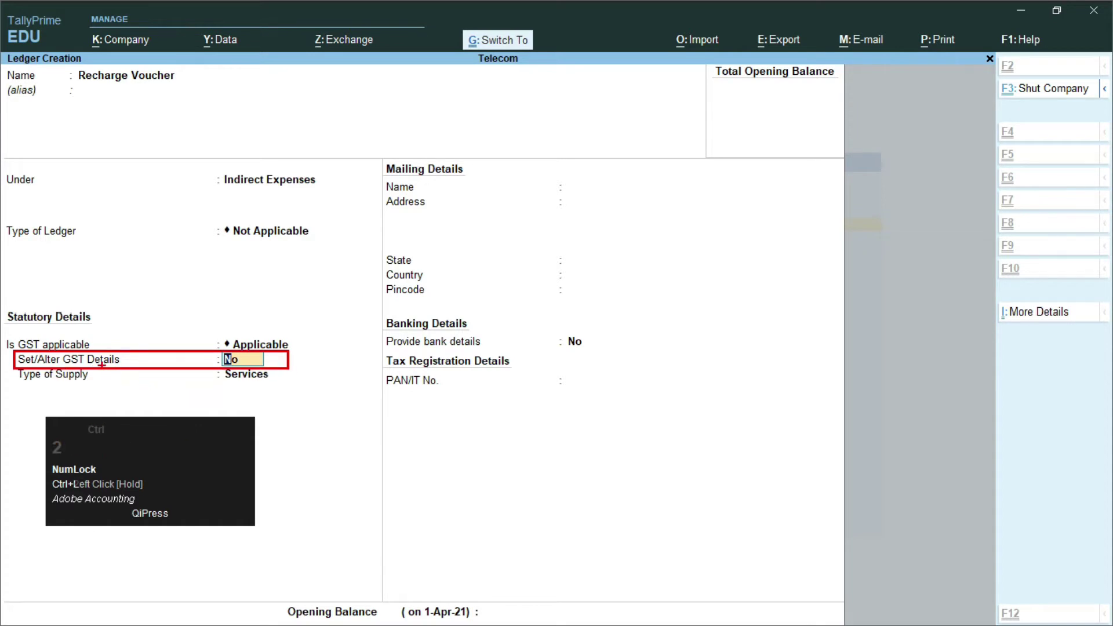
pyautogui.scroll(4, 586, 303)
pyautogui.scroll(-3, 586, 303)
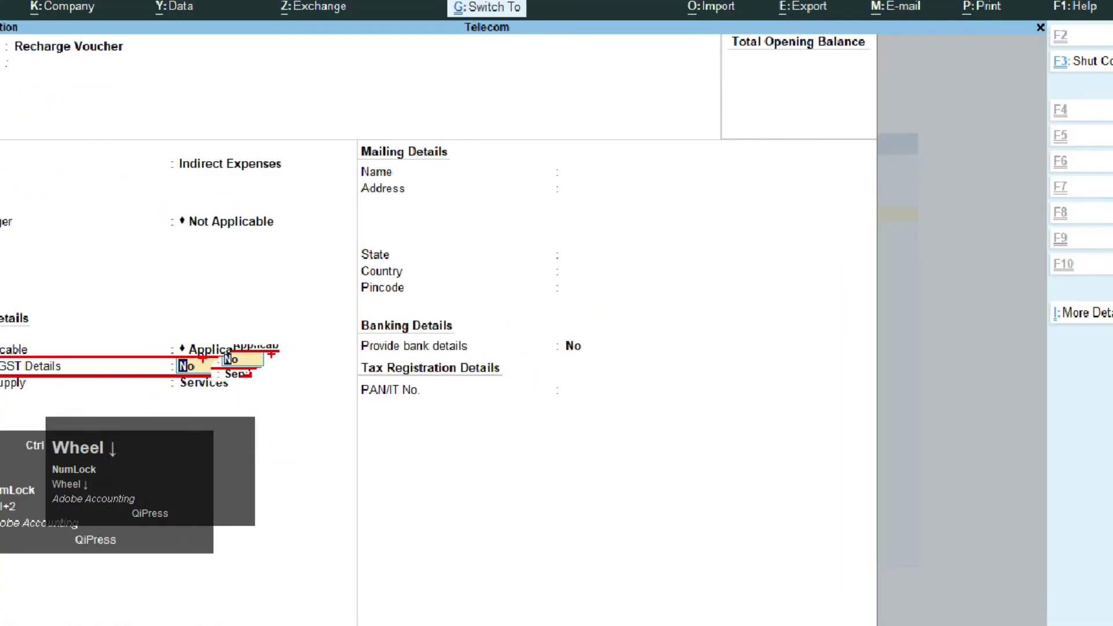
pyautogui.scroll(-1, 277, 354)
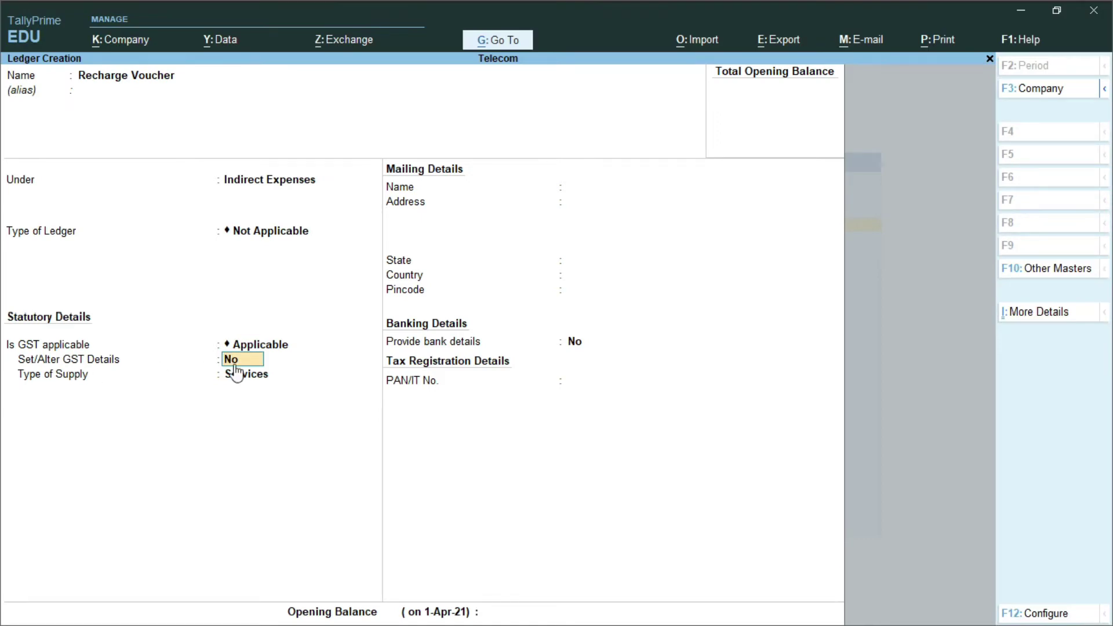
pyautogui.write('y')
pyautogui.press('Return')
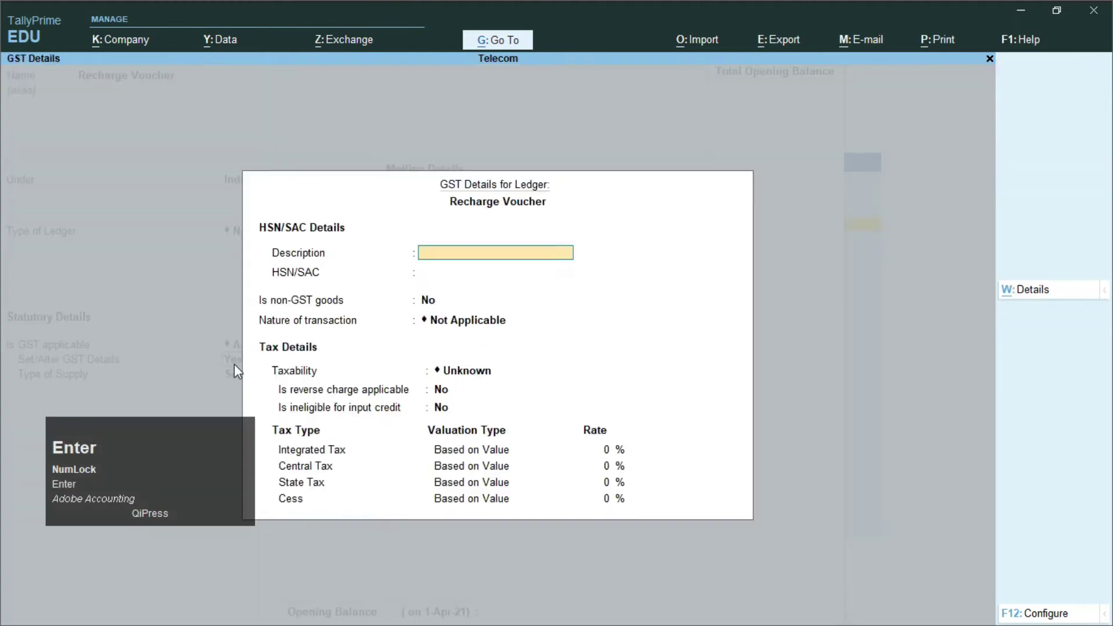
# Leave the HSN/SAC description blank, set the HSN/SAC code to 3698 and keep non-GST goods as No
pyautogui.press('Return')
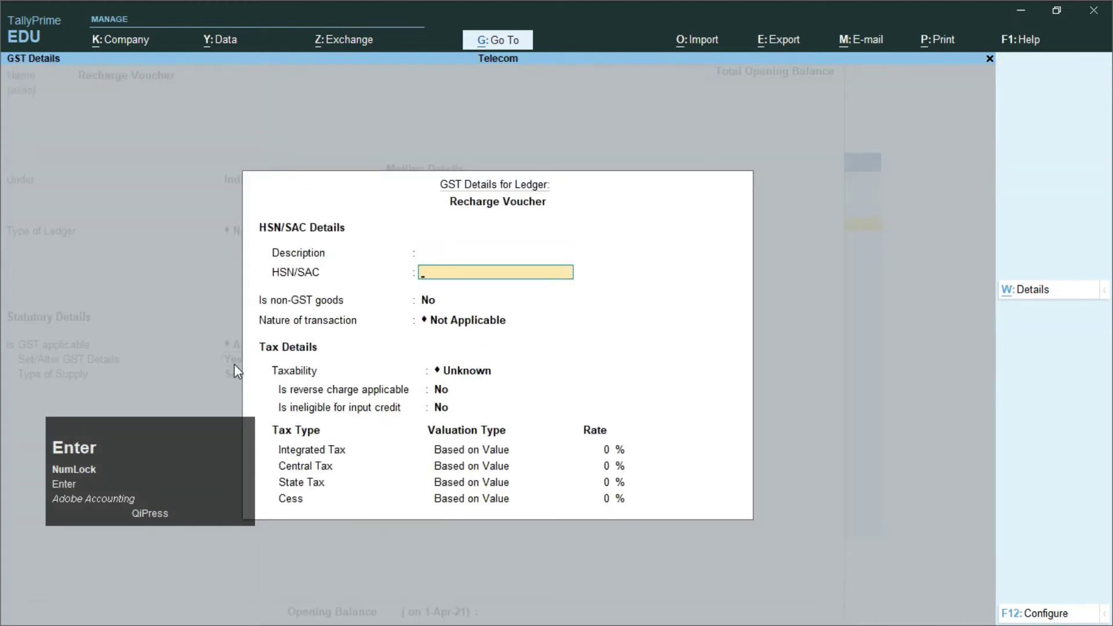
pyautogui.write('3698')
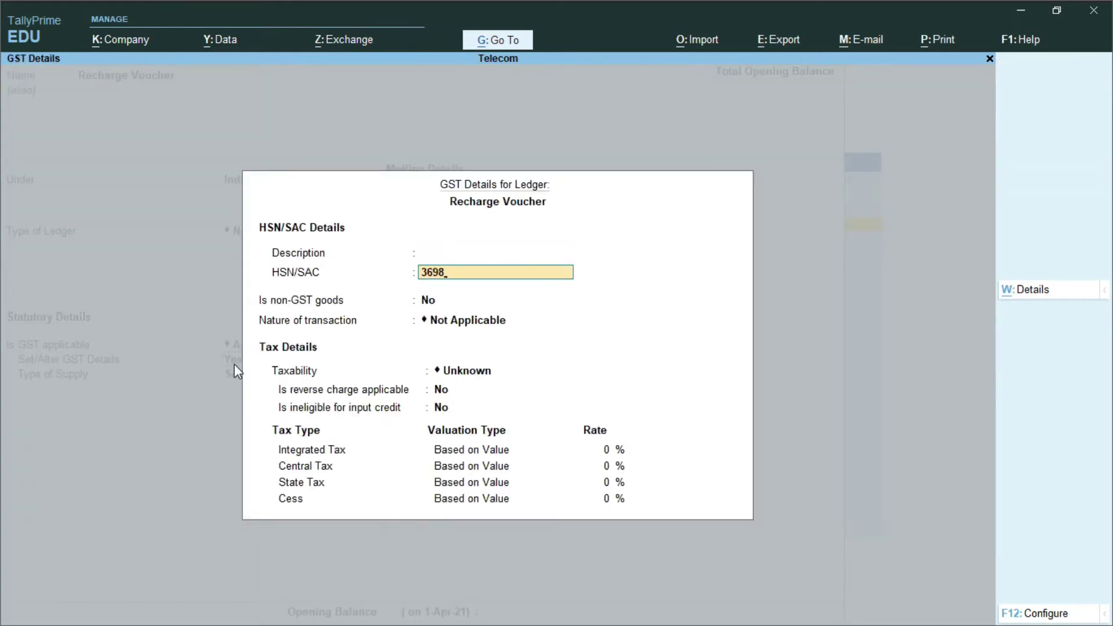
pyautogui.press('Return')
pyautogui.press('Return')
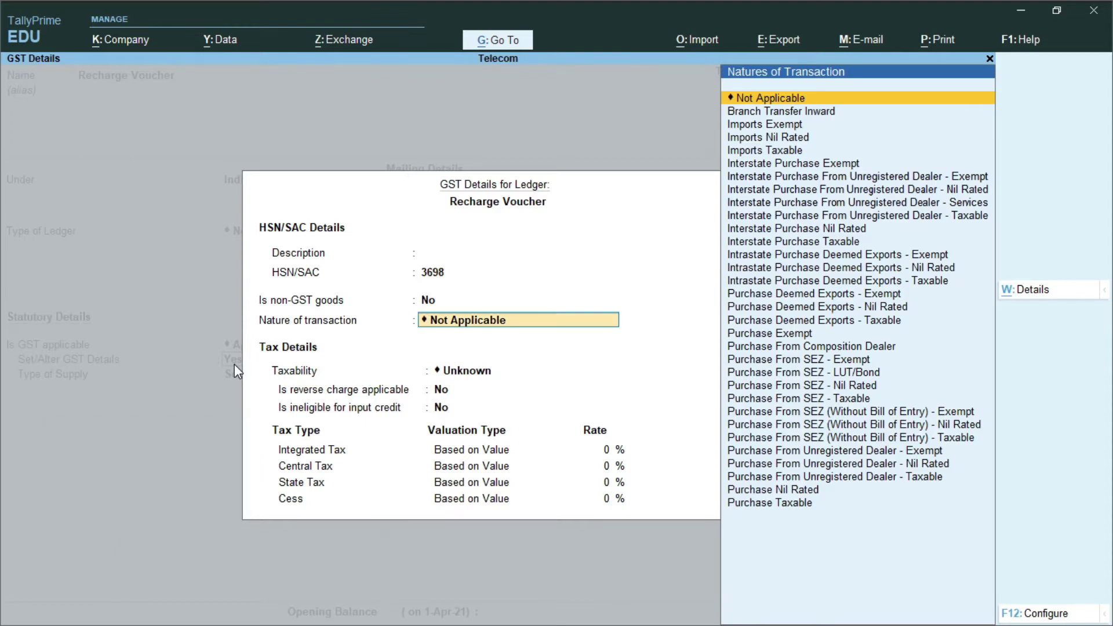
# Set the nature of transaction for the Recharge Voucher ledger to Purchase Taxable
pyautogui.press('Down')
pyautogui.press('Down')
pyautogui.press('Down')
pyautogui.press('Down')
pyautogui.press('Down')
pyautogui.press('Down')
pyautogui.press('Down')
pyautogui.press('Down')
pyautogui.press('Down')
pyautogui.press('Down')
pyautogui.press('Down')
pyautogui.press('Down')
pyautogui.press('Down')
pyautogui.press('Down')
pyautogui.press('Down')
pyautogui.press('Down')
pyautogui.press('Down')
pyautogui.press('Down')
pyautogui.press('Down')
pyautogui.press('Down')
pyautogui.press('Down')
pyautogui.press('Down')
pyautogui.press('Down')
pyautogui.press('Down')
pyautogui.press('Down')
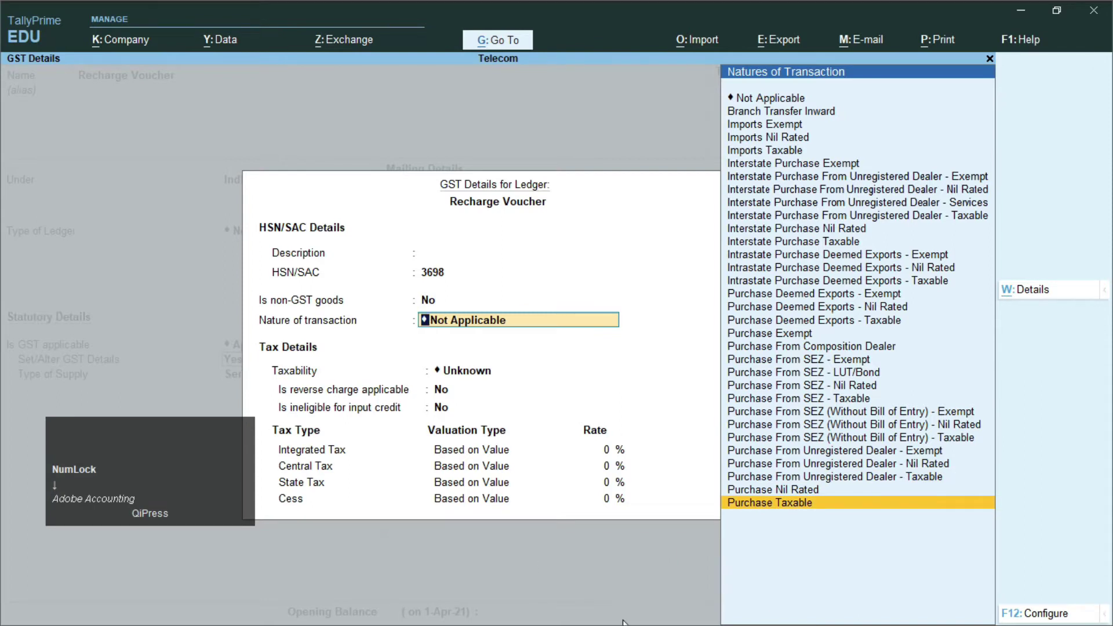
pyautogui.hotkey('ctrl', '2')
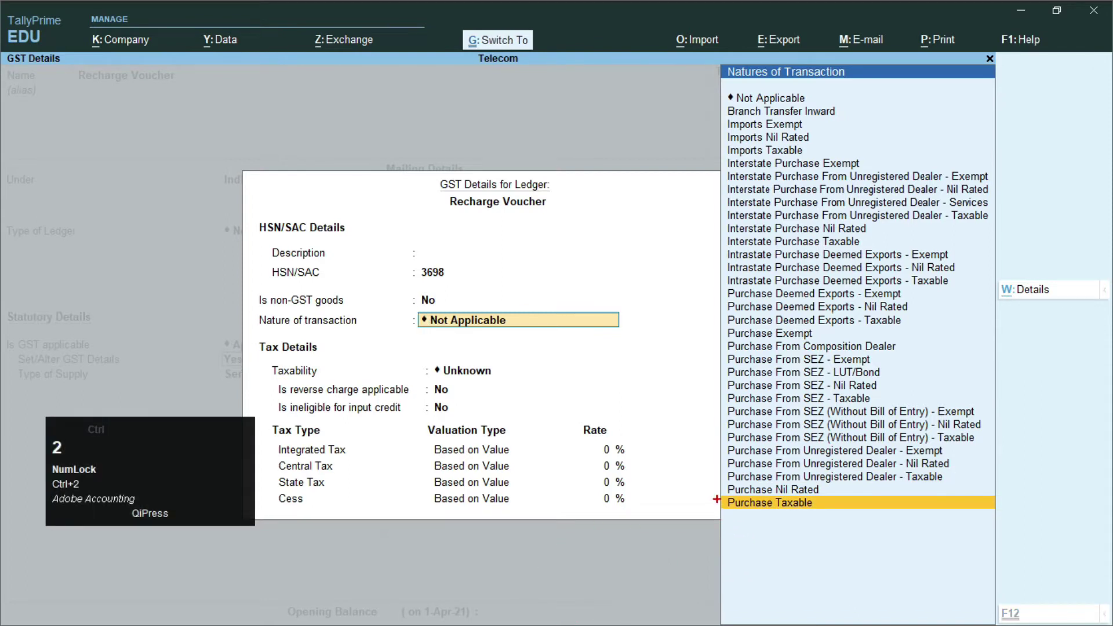
pyautogui.moveTo(720, 497); pyautogui.dragTo(852, 513)
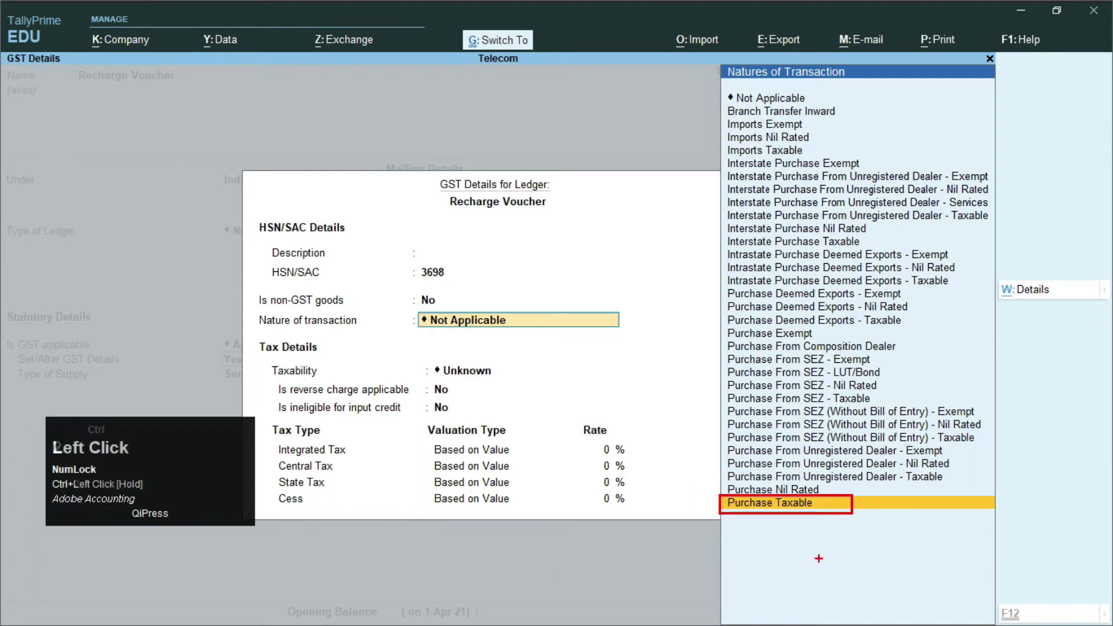
pyautogui.hotkey('ctrl', '2')
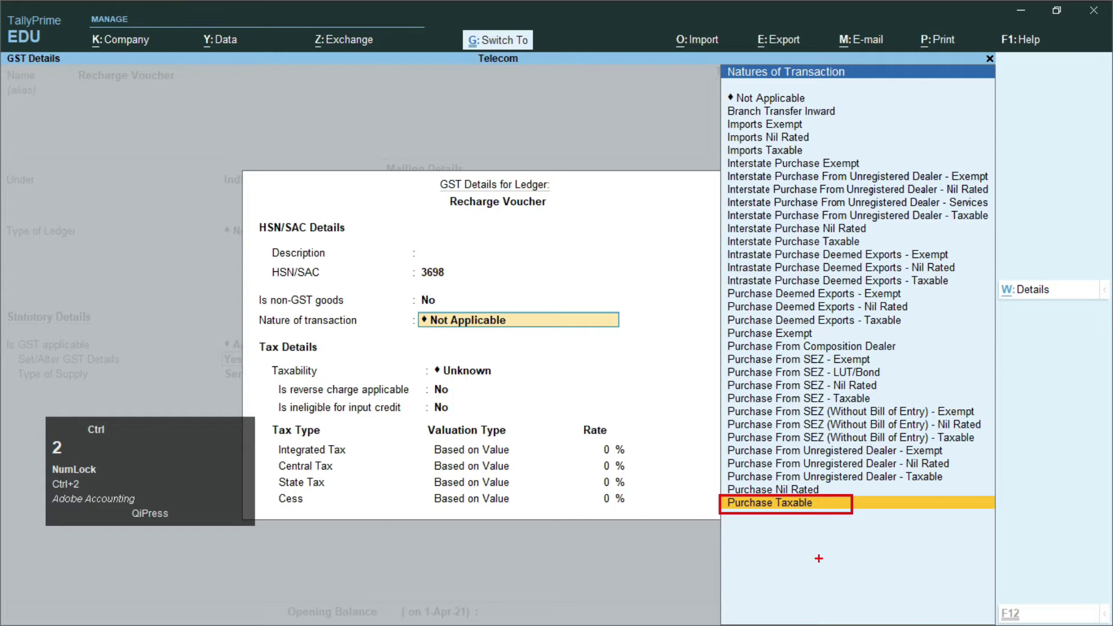
pyautogui.moveTo(724, 234); pyautogui.dragTo(863, 254)
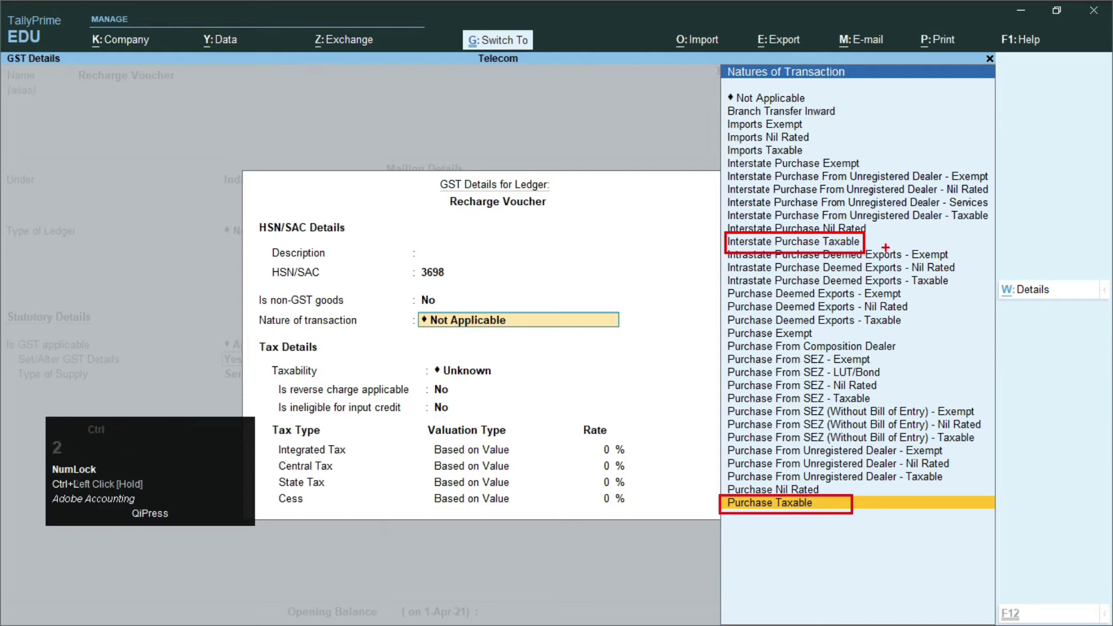
pyautogui.hotkey('ctrl', '2')
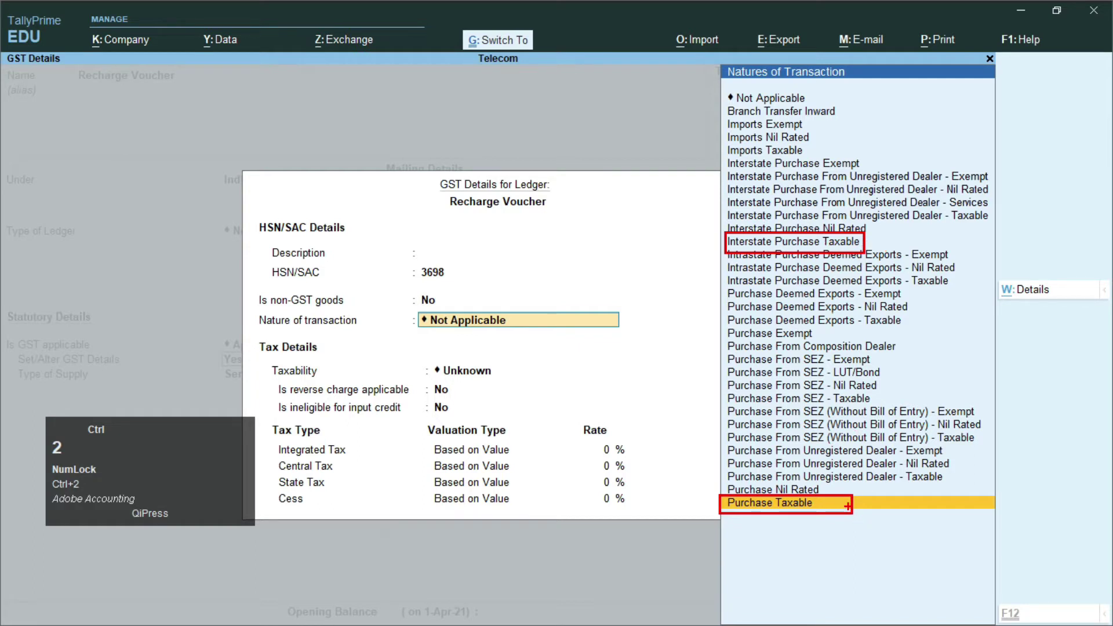
pyautogui.moveTo(848, 508); pyautogui.dragTo(881, 526)
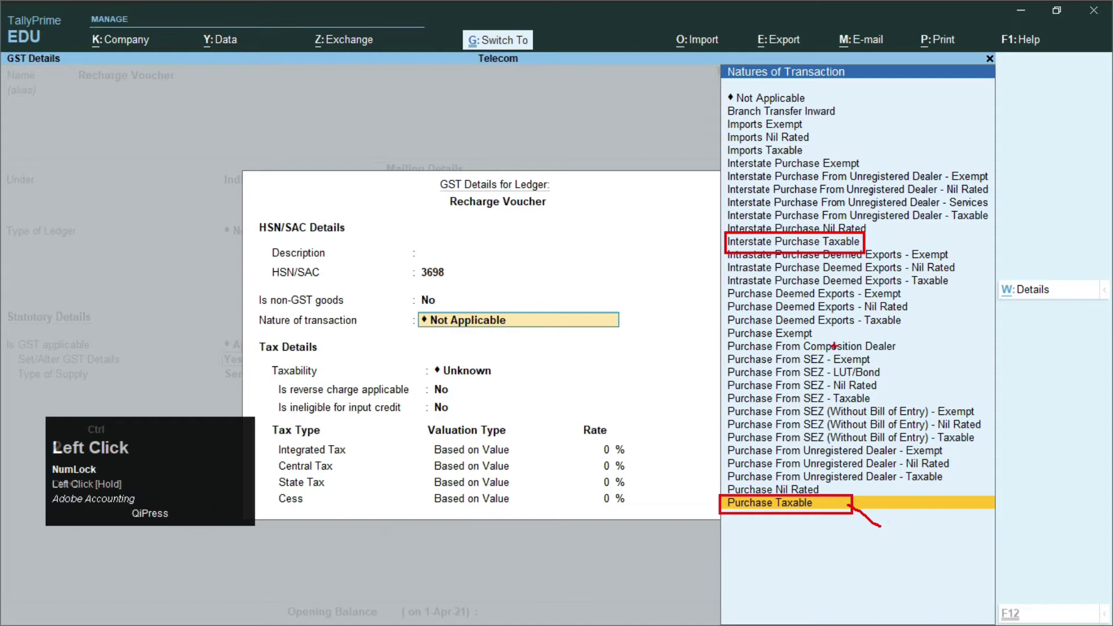
pyautogui.click(834, 509)
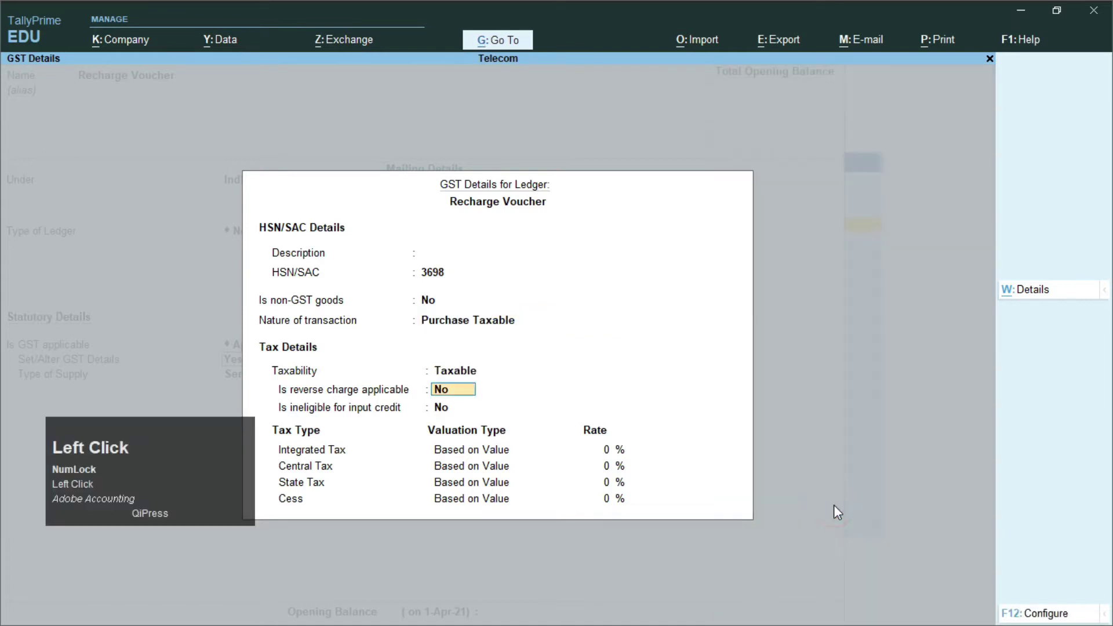
# Keep reverse charge and input credit ineligibility as No, set the integrated tax rate to 12%, and save the Recharge Voucher ledger
pyautogui.press('Return')
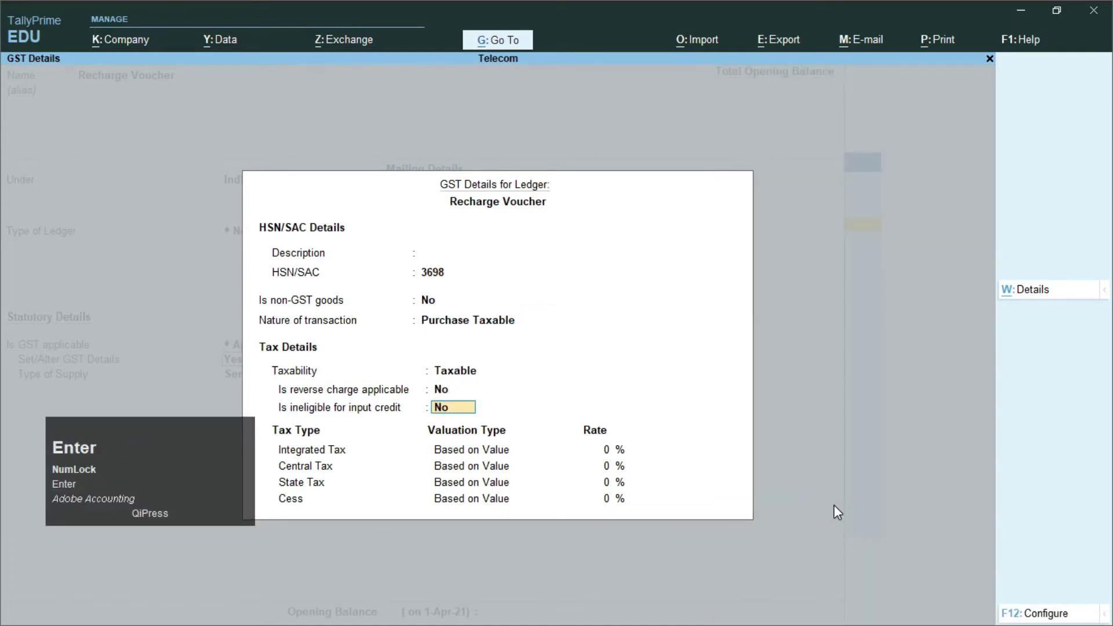
pyautogui.press('Return')
pyautogui.write('12')
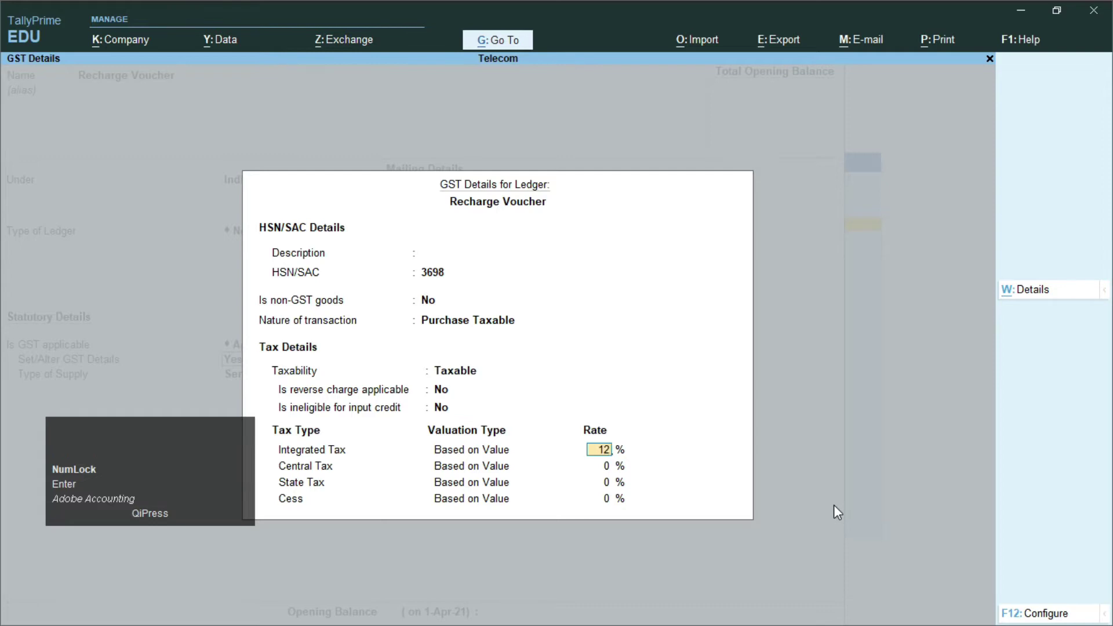
pyautogui.press('Return')
pyautogui.press('Return')
pyautogui.press('Return')
pyautogui.press('Return')
pyautogui.press('Return')
pyautogui.press('Return')
pyautogui.press('Return')
pyautogui.press('Return')
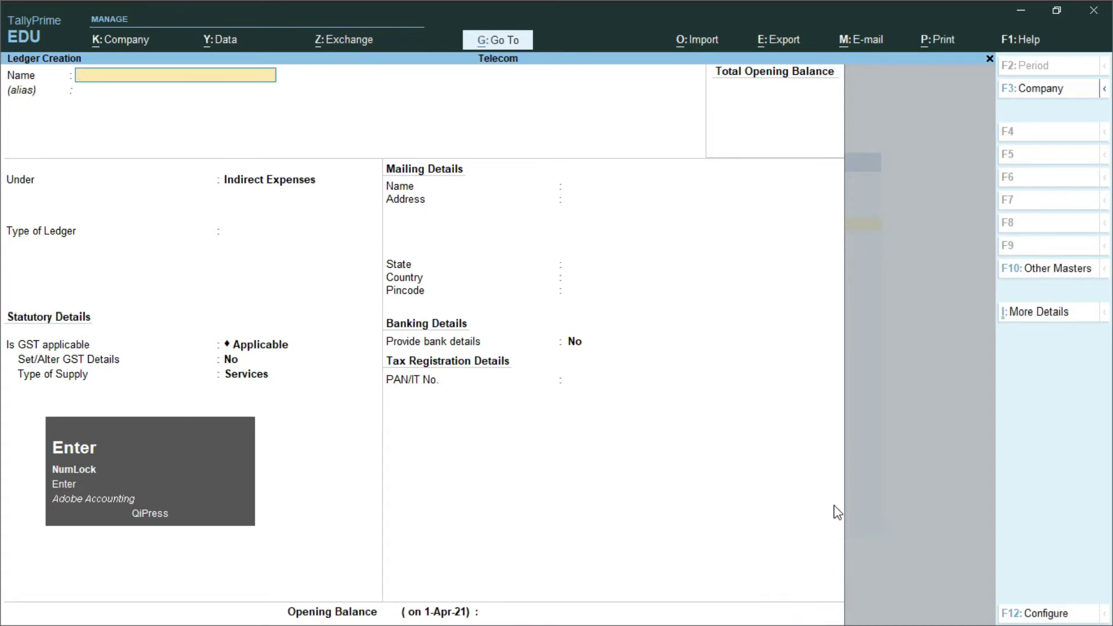
# Start a new ledger named Purchase under the Purchase Accounts group, keeping the ledger type Not Applicable and GST Applicable
pyautogui.write('Purchase')
pyautogui.press('Return')
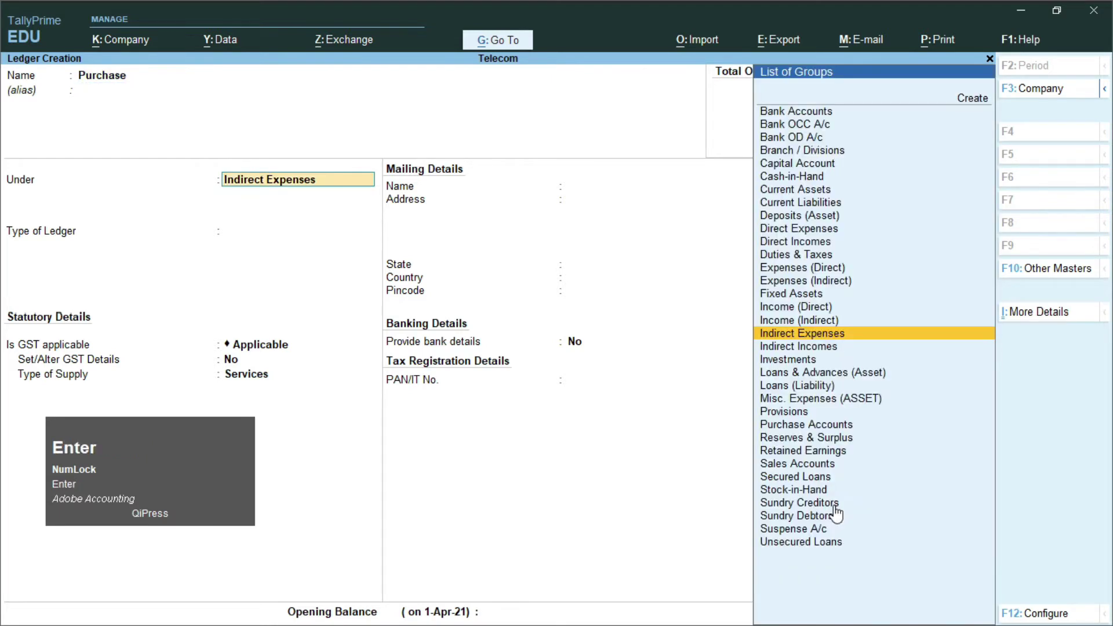
pyautogui.write('P')
pyautogui.press('Down')
pyautogui.press('Down')
pyautogui.press('Down')
pyautogui.press('Return')
pyautogui.press('Return')
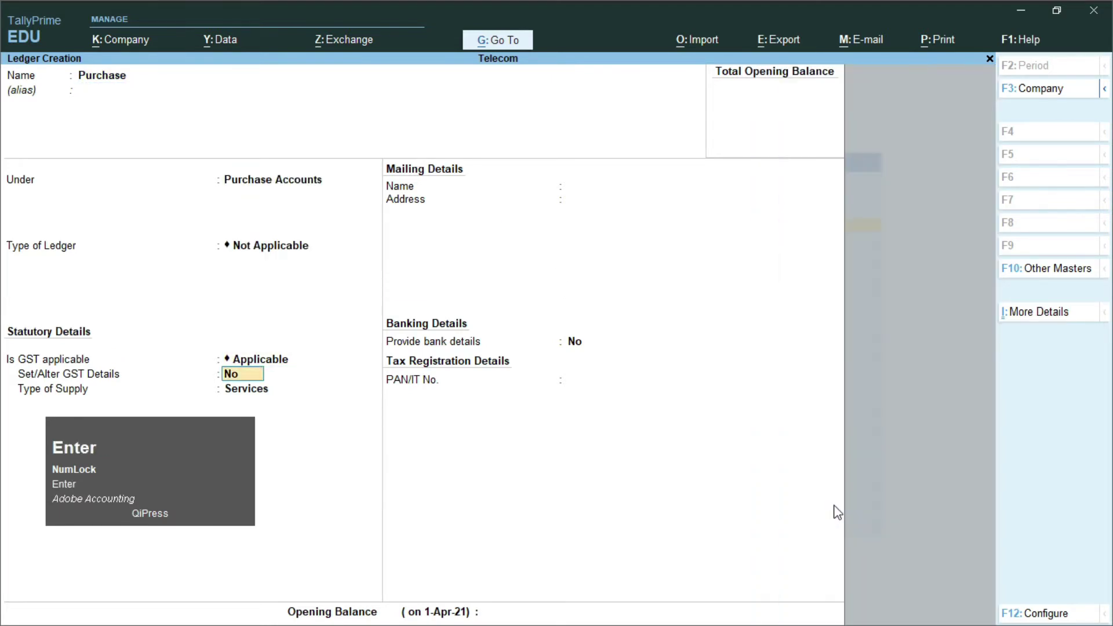
# Keep Set/Alter GST Details and bank details as No and the supply type as Services, and save the Purchase ledger
pyautogui.press('Return')
pyautogui.press('Return')
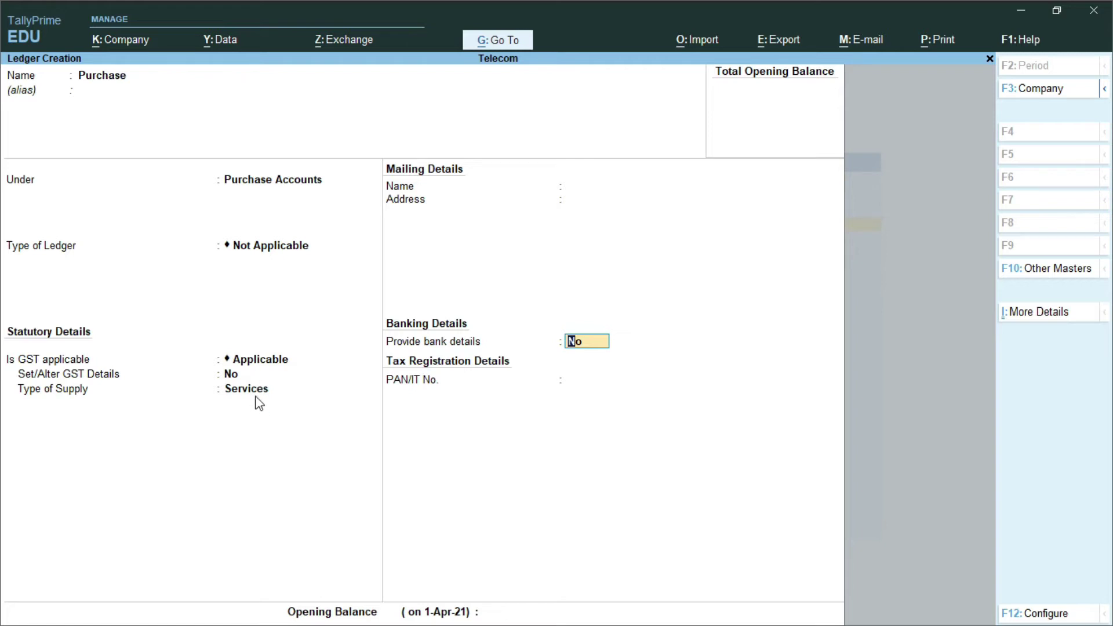
pyautogui.press('Return')
pyautogui.press('Return')
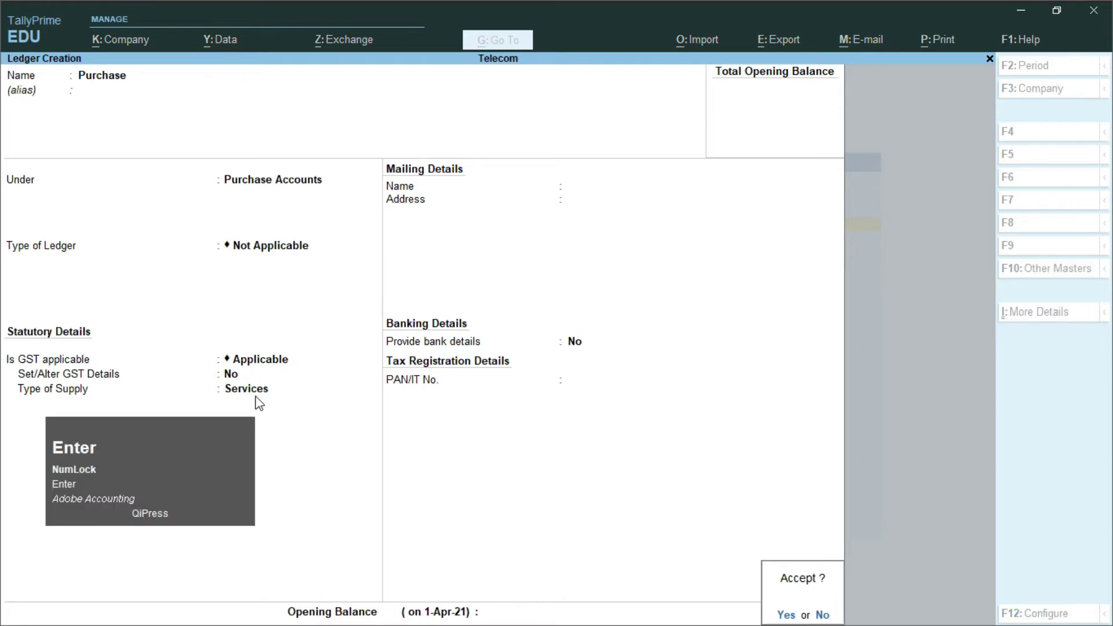
pyautogui.press('Return')
# Start a new supplier ledger named Reliance Telecom under the Sundry Creditors group
pyautogui.write('Reliance Telecom')
pyautogui.press('Return')
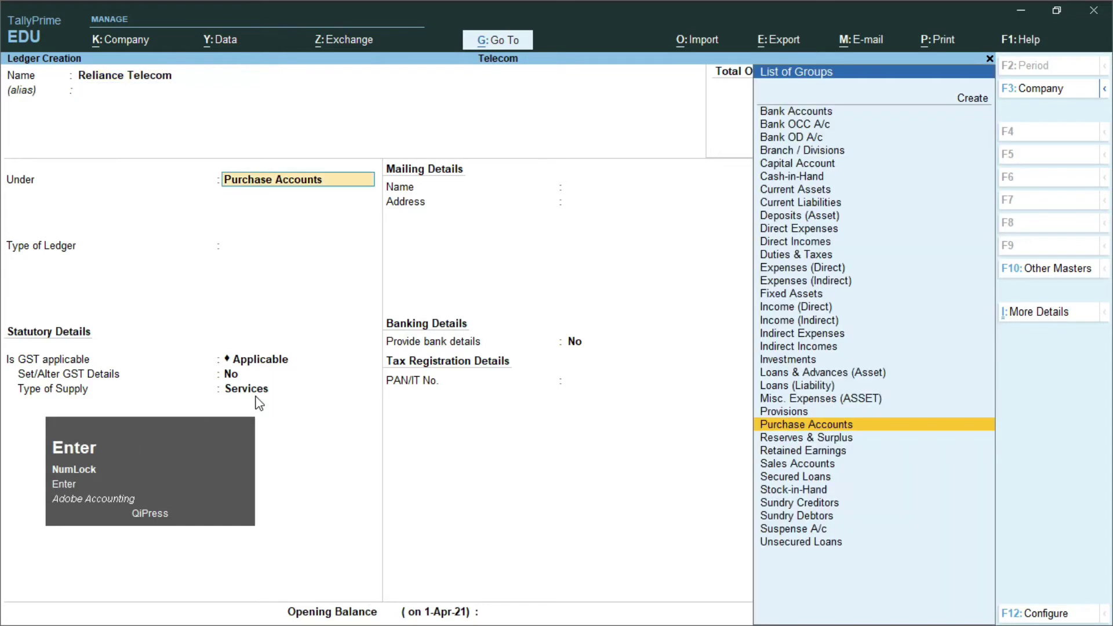
pyautogui.write('S')
pyautogui.press('Down')
pyautogui.press('Down')
pyautogui.press('Down')
pyautogui.press('Down')
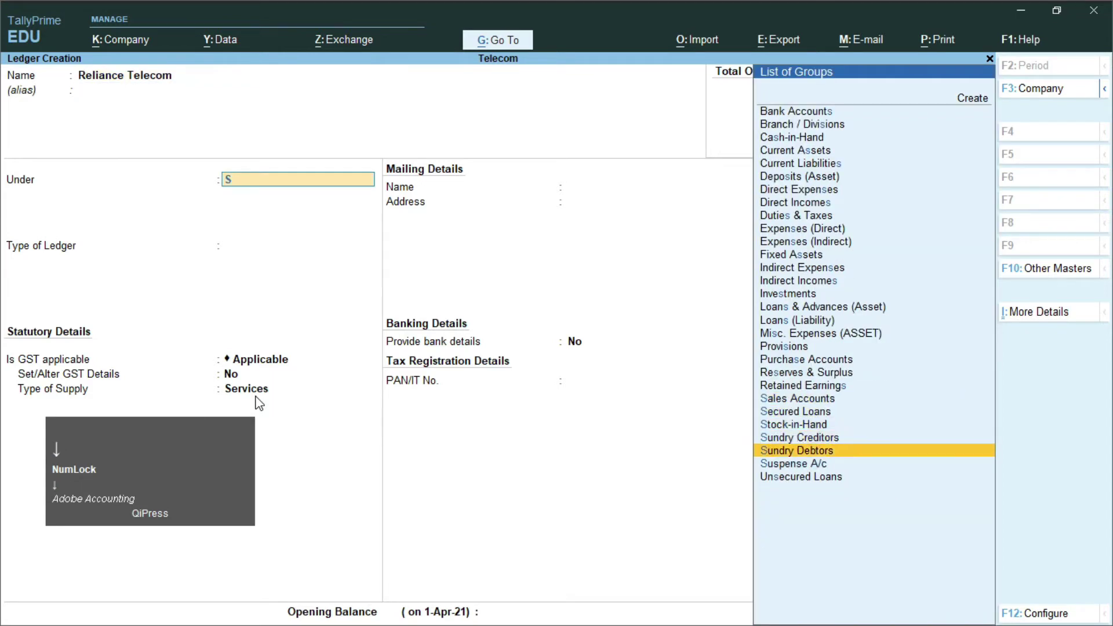
pyautogui.press('Up')
pyautogui.press('Return')
# Keep the state Bihar, country India and Regular registration type, and save the Reliance Telecom ledger
pyautogui.press('Return')
pyautogui.press('Return')
pyautogui.press('Return')
pyautogui.press('Return')
pyautogui.press('Return')
pyautogui.press('Return')
pyautogui.press('Return')
pyautogui.press('Return')
pyautogui.press('Return')
pyautogui.press('Return')
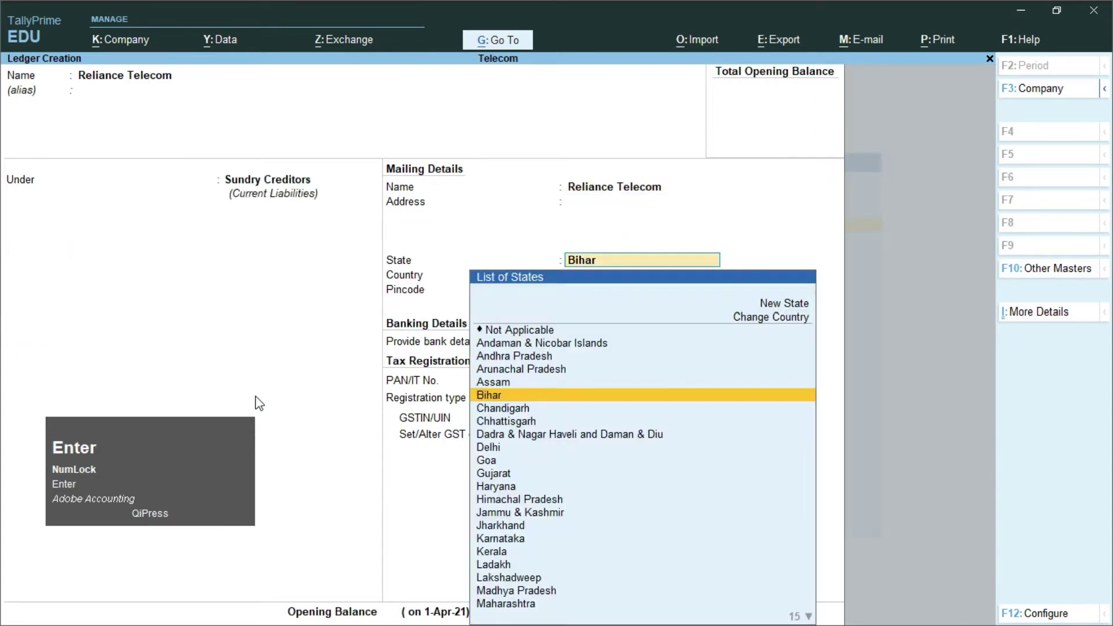
pyautogui.press('Return')
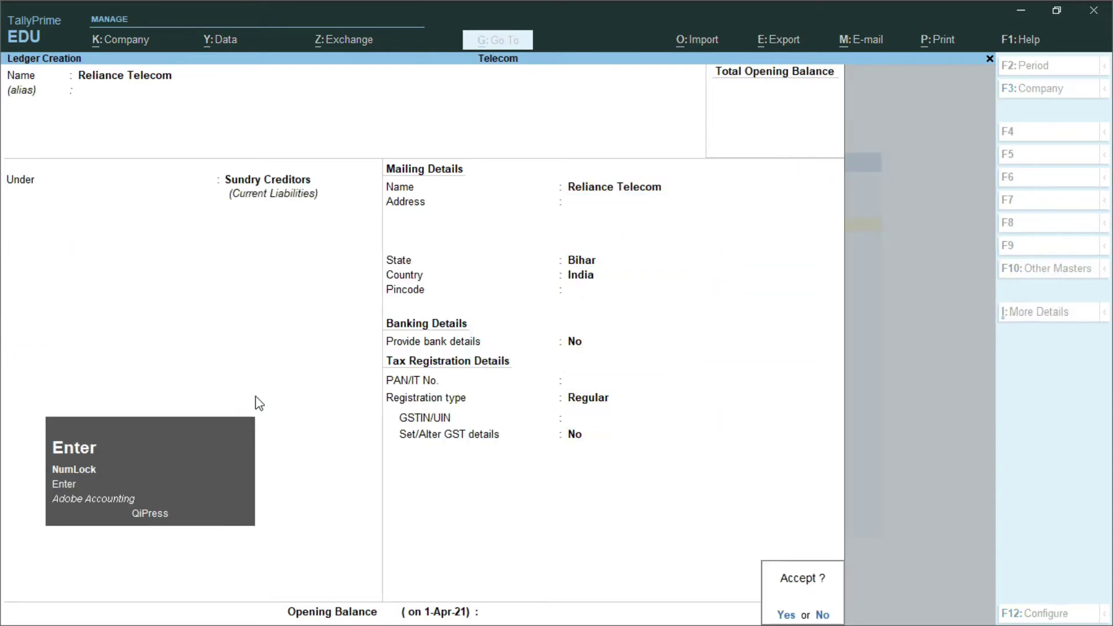
pyautogui.press('Return')
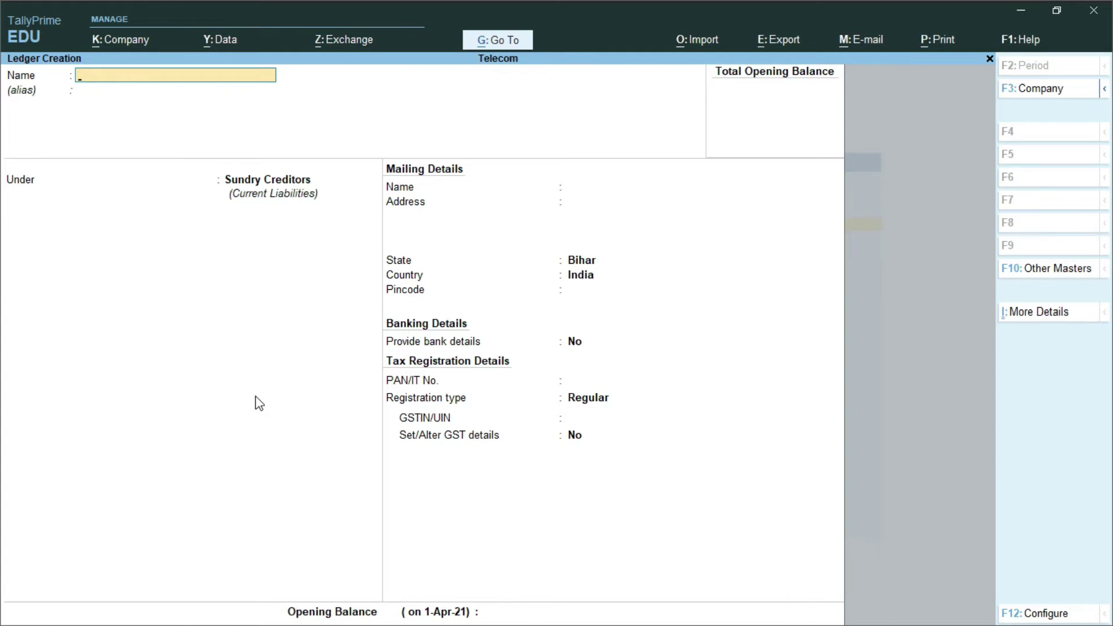
# Start a new ledger named SGST under the Duties & Taxes group
pyautogui.write('SGST')
pyautogui.press('Return')
pyautogui.write('D')
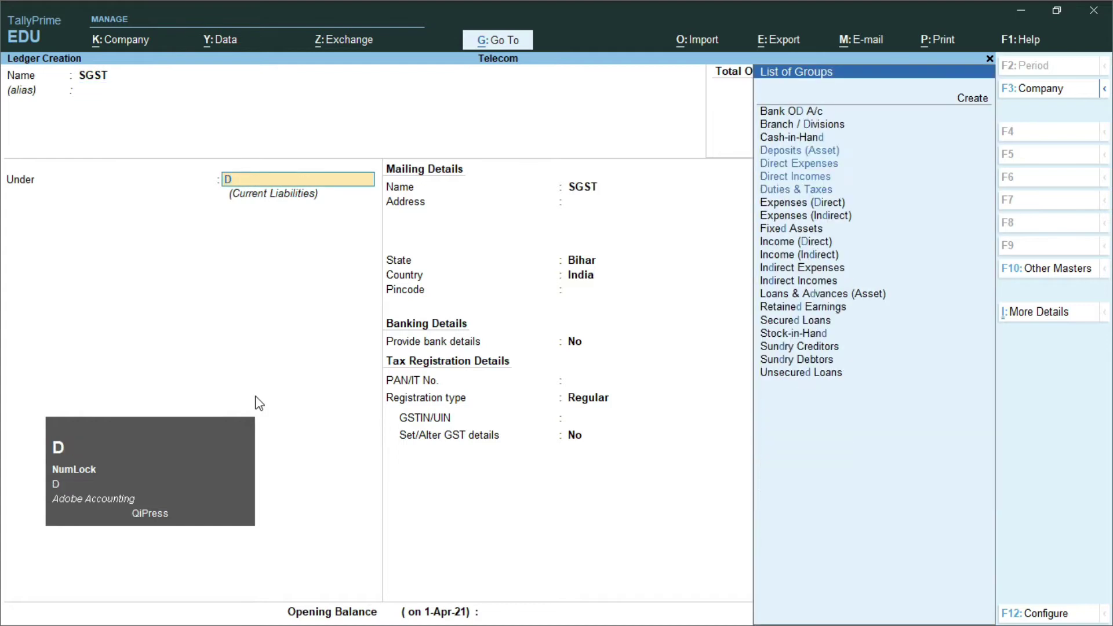
pyautogui.press('Down')
pyautogui.write('u')
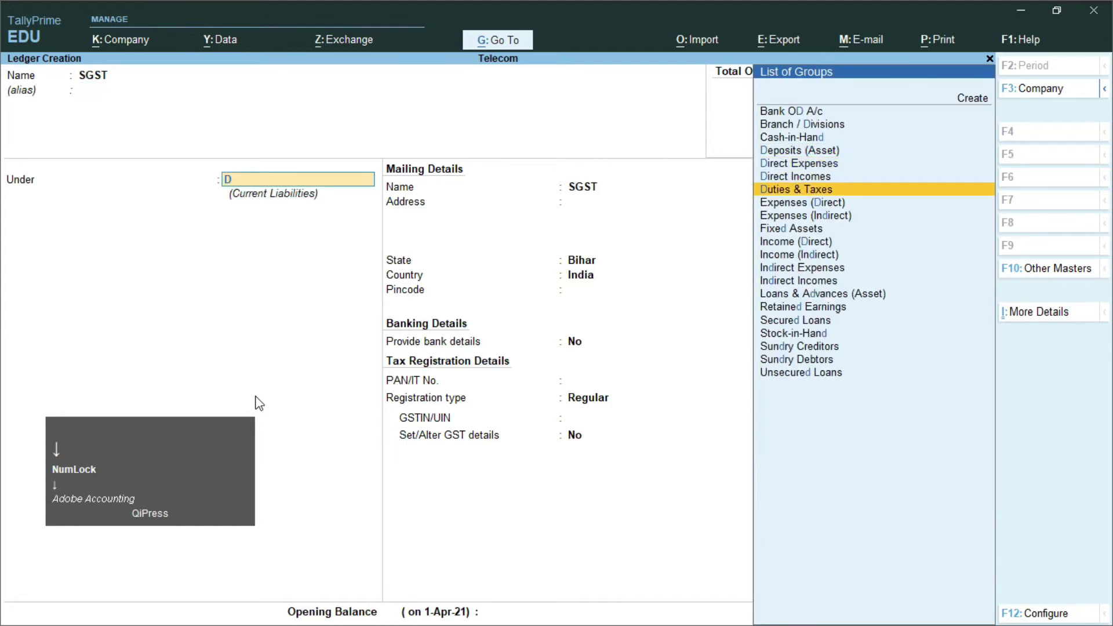
pyautogui.press('Return')
# Set the SGST ledger's duty type to GST and its tax type to State Tax, keep the remaining defaults, and save it
pyautogui.press('Up')
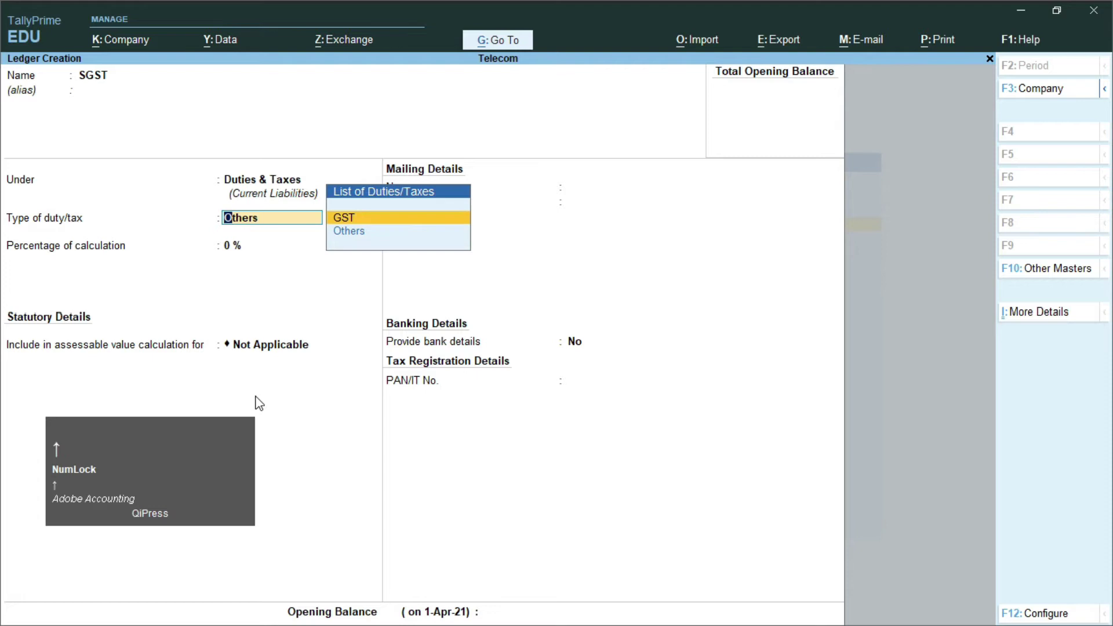
pyautogui.press('Return')
pyautogui.press('Down')
pyautogui.press('Down')
pyautogui.press('Down')
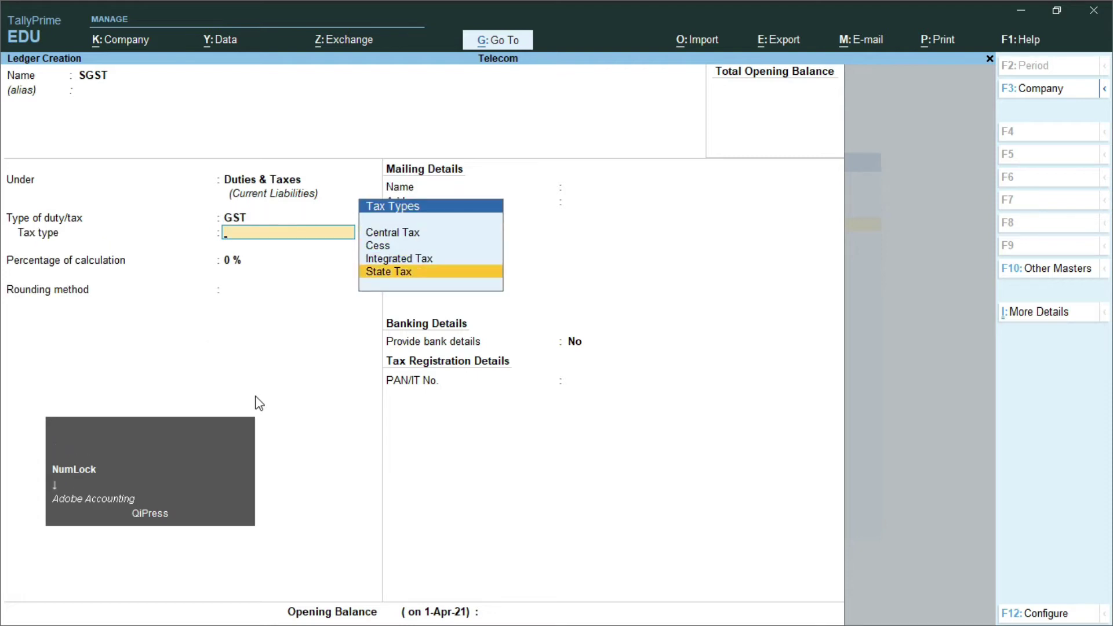
pyautogui.press('Return')
pyautogui.press('Return')
pyautogui.press('Return')
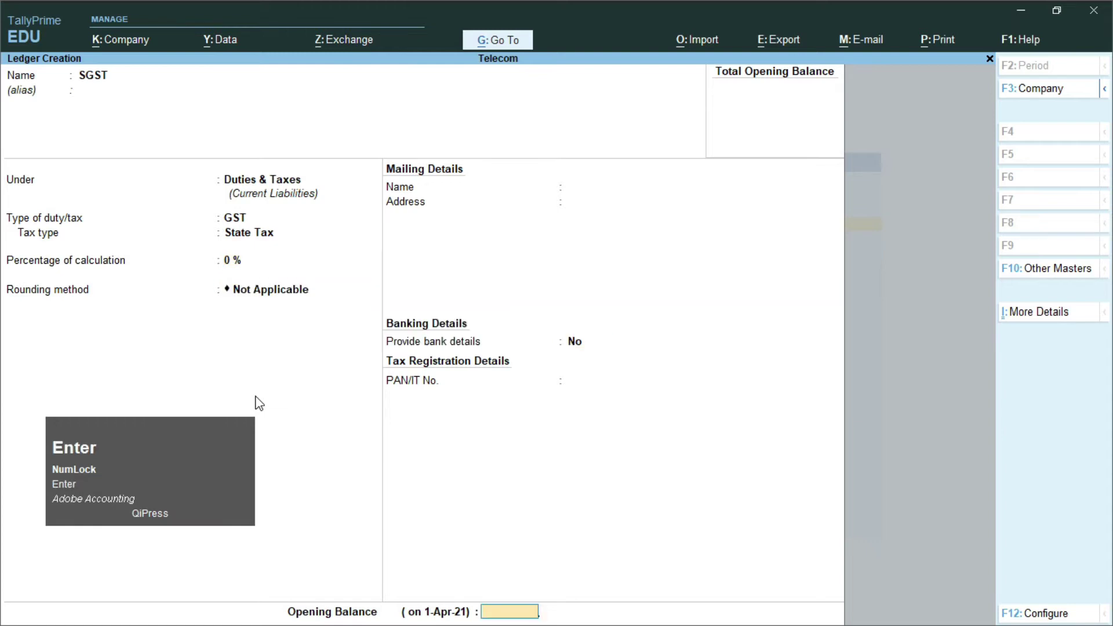
pyautogui.press('Return')
pyautogui.press('Return')
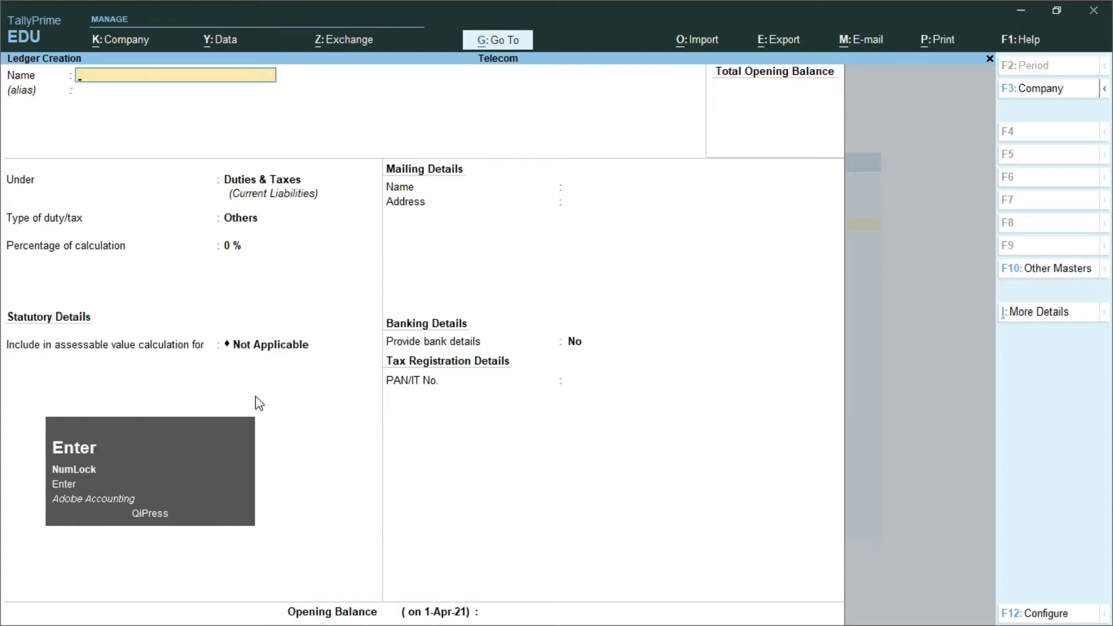
# Start a new ledger named CGST, keeping it under the Duties & Taxes group
pyautogui.write('CGST')
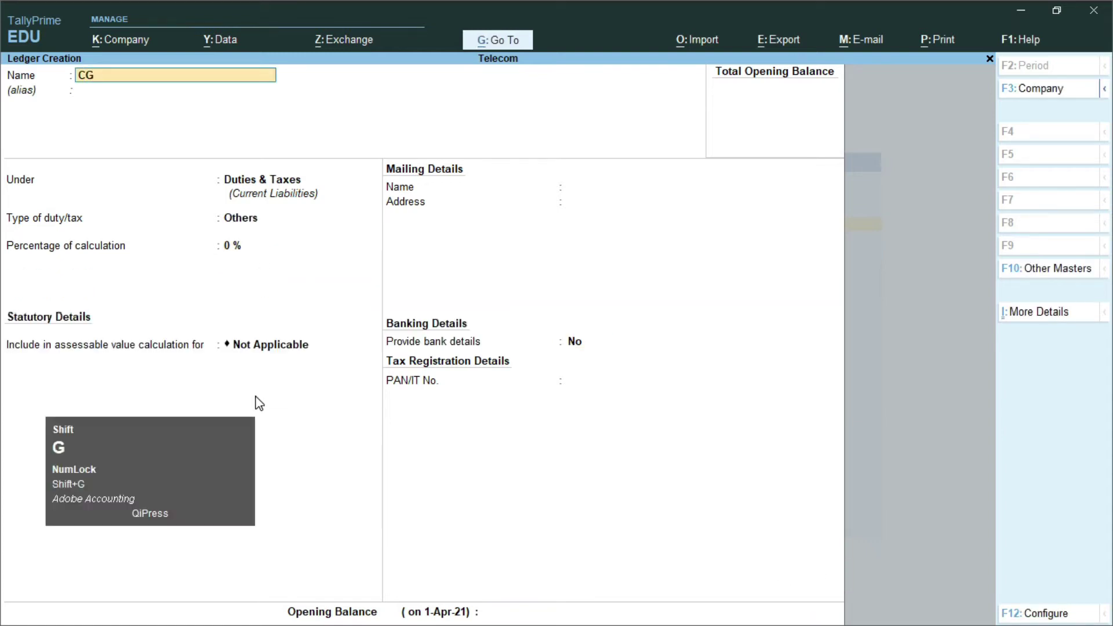
pyautogui.press('Return')
pyautogui.press('Return')
pyautogui.press('Return')
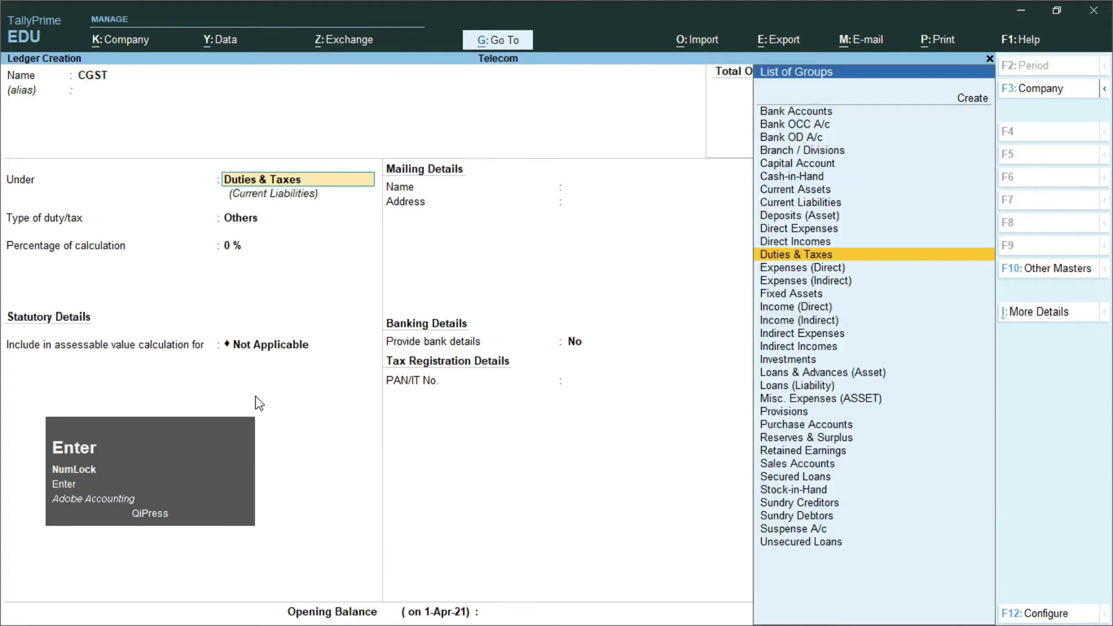
# Set the CGST ledger's duty type to GST and its tax type to Central Tax, keep the remaining defaults, and save it
pyautogui.press('Up')
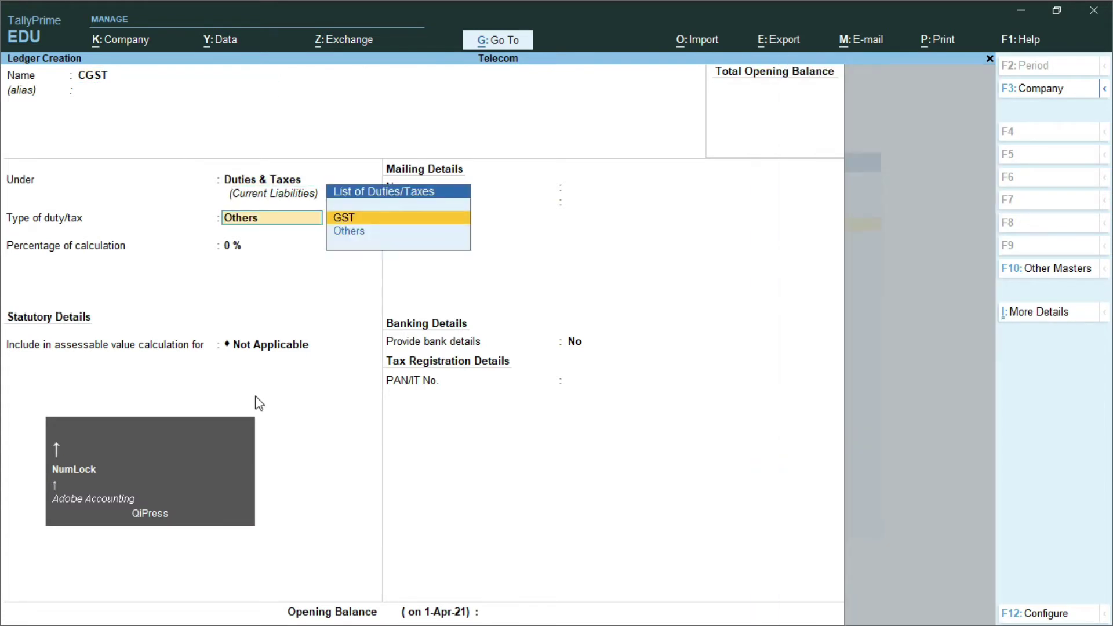
pyautogui.press('Return')
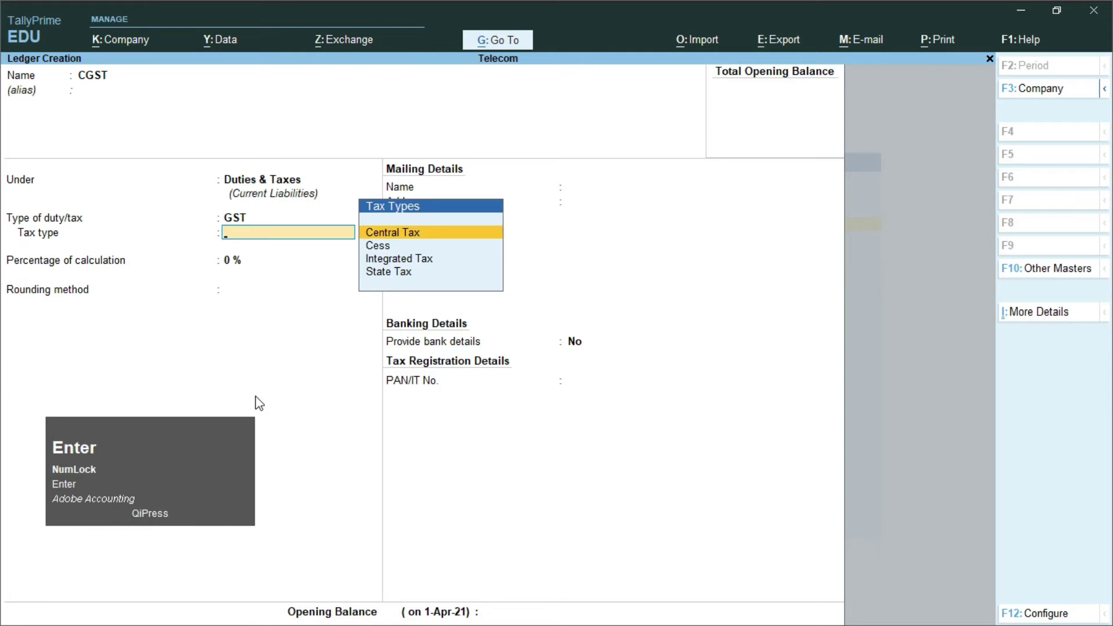
pyautogui.press('Return')
pyautogui.press('Return')
pyautogui.press('Return')
pyautogui.press('Return')
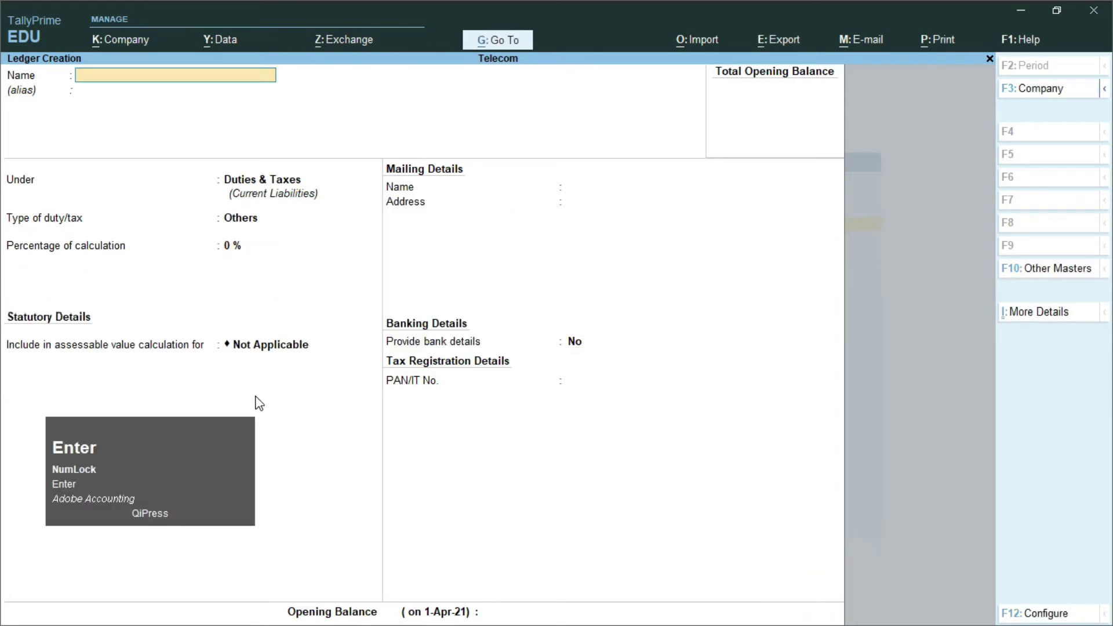
# Leave ledger creation and return to the Gateway of Tally
pyautogui.press('Escape')
pyautogui.press('Return')
pyautogui.press('Escape')
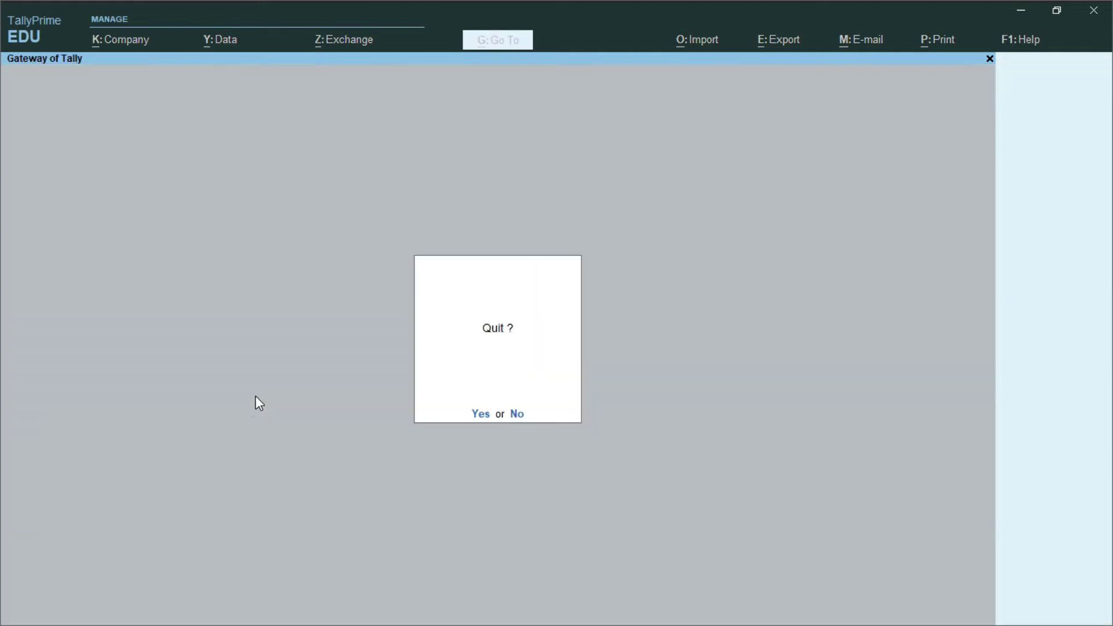
# Stay in the program instead of quitting and open a new purchase voucher for the Telecom company
pyautogui.press('n')
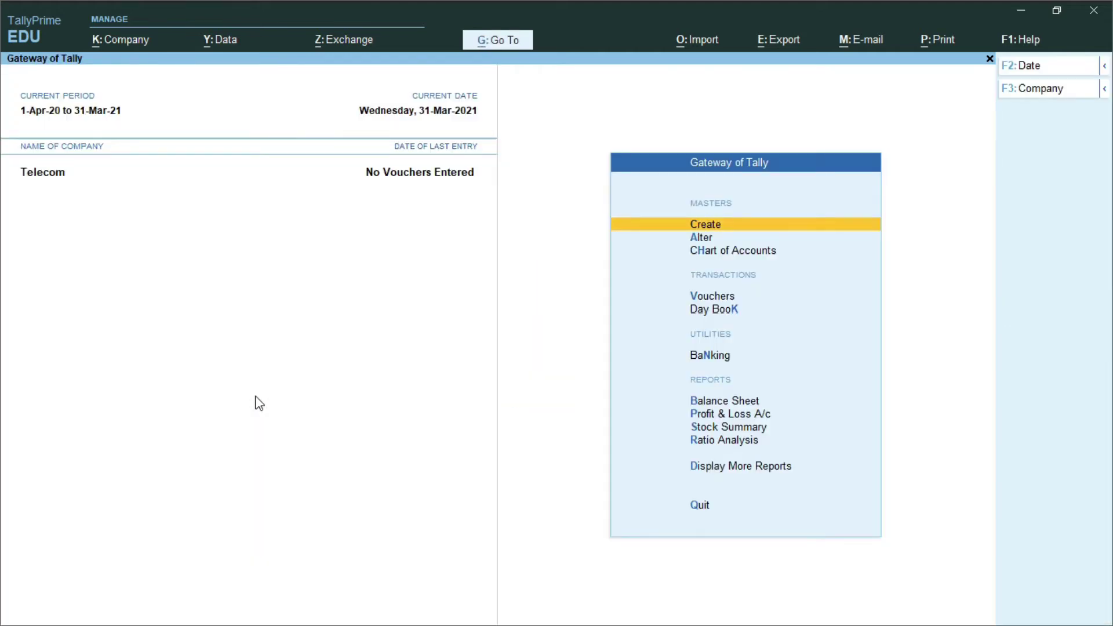
pyautogui.press('Down')
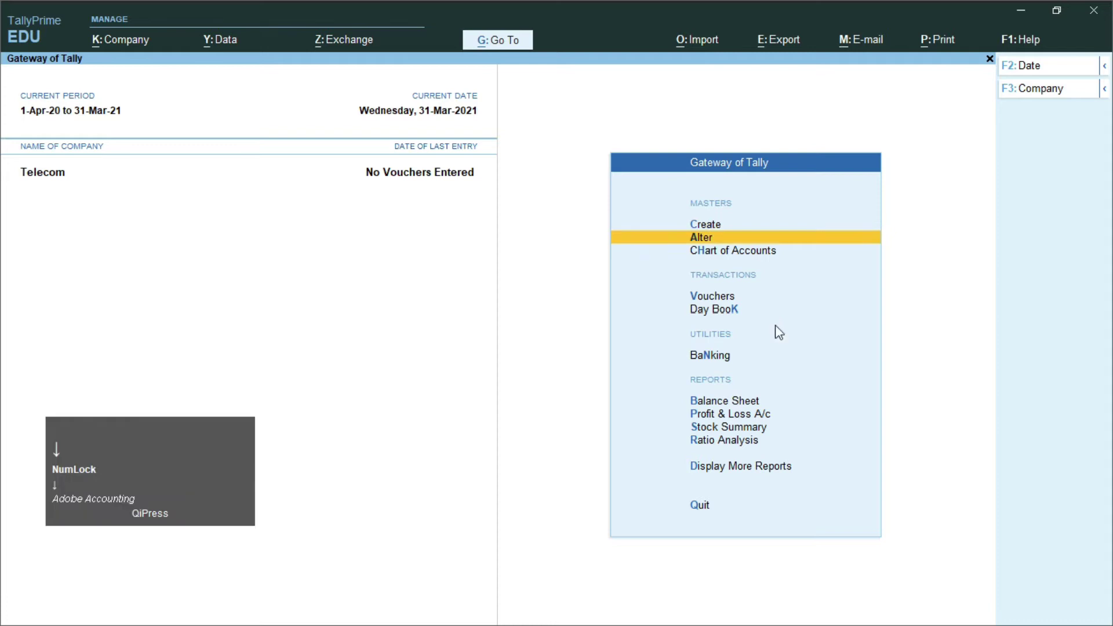
pyautogui.press('Down')
pyautogui.press('Down')
pyautogui.press('Return')
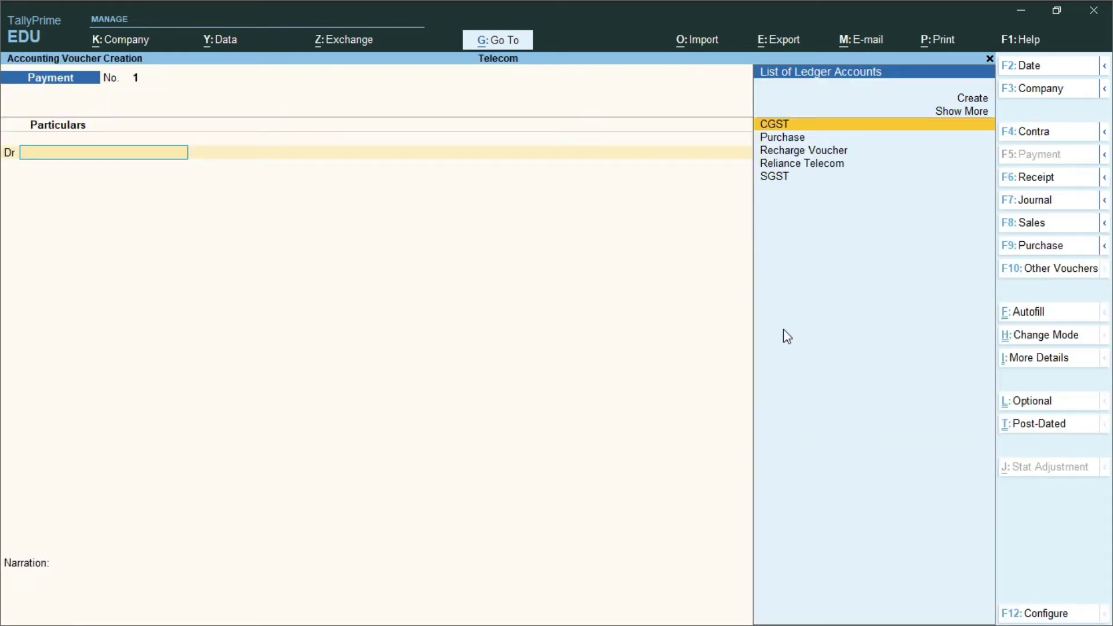
pyautogui.press('F9')
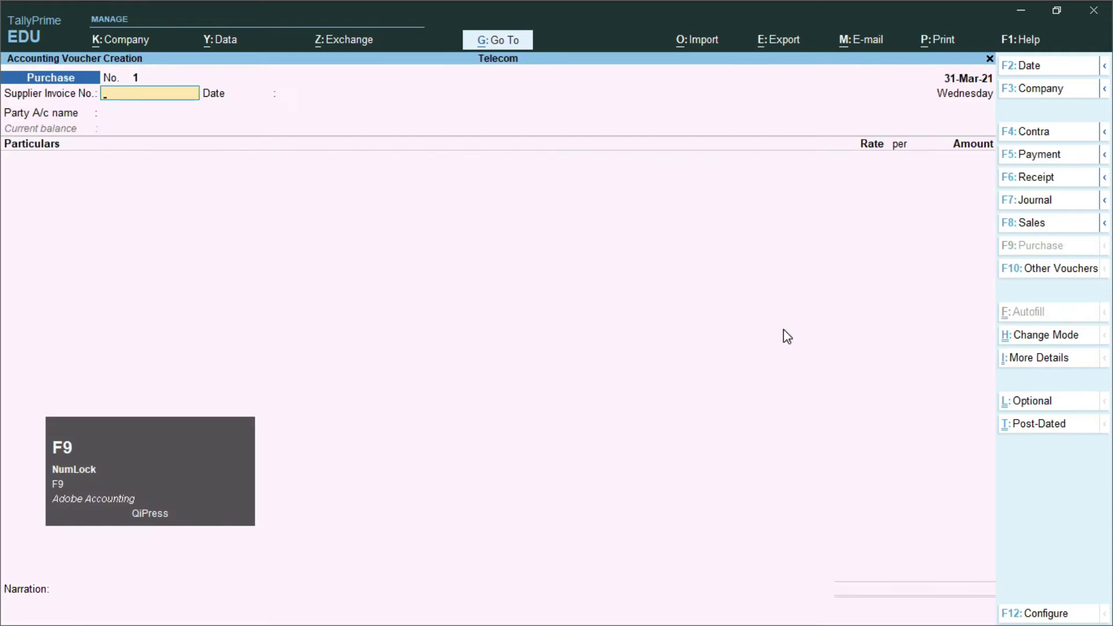
pyautogui.hotkey('ctrl', '2')
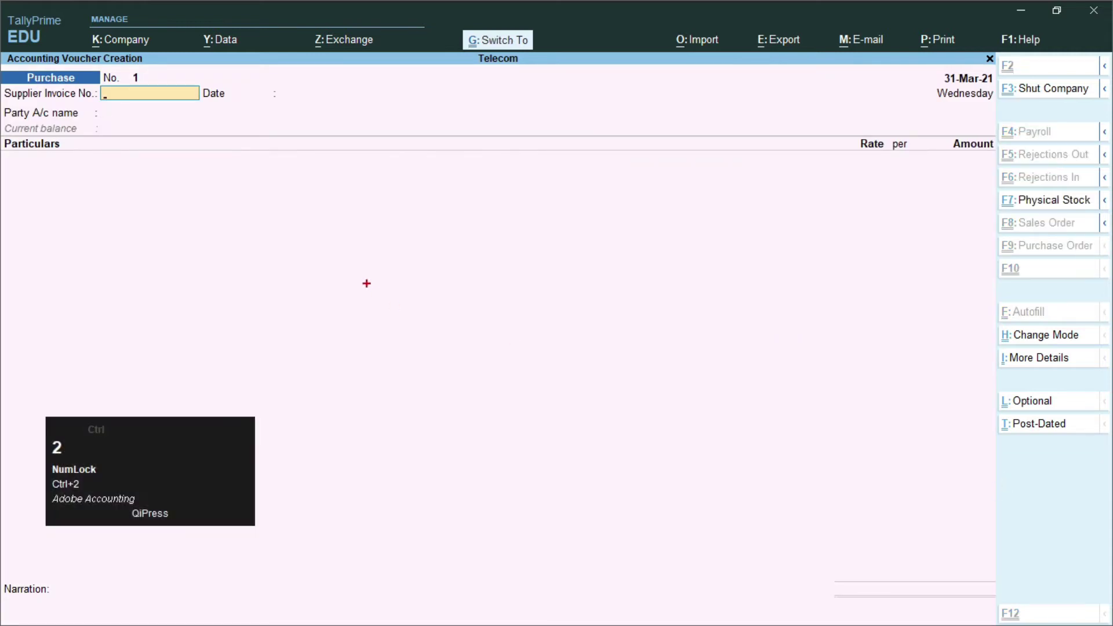
pyautogui.keyDown('ctrl'); pyautogui.click(20, 132); pyautogui.keyUp('ctrl')
pyautogui.moveTo(21, 132); pyautogui.dragTo(82, 153)
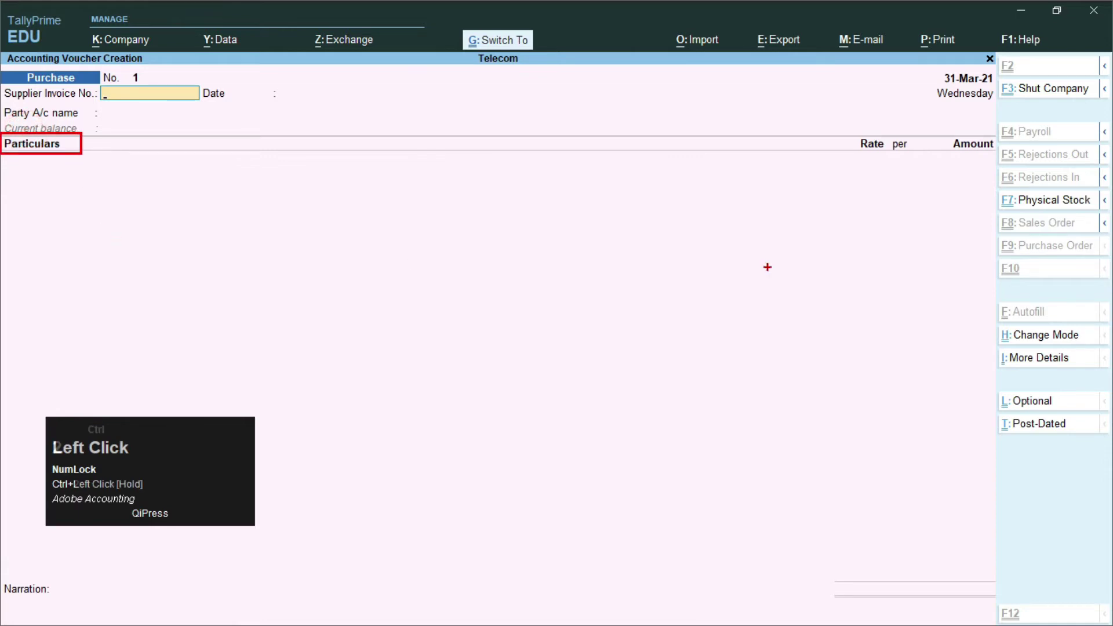
pyautogui.hotkey('ctrl', '2')
pyautogui.moveTo(998, 324); pyautogui.dragTo(1095, 345)
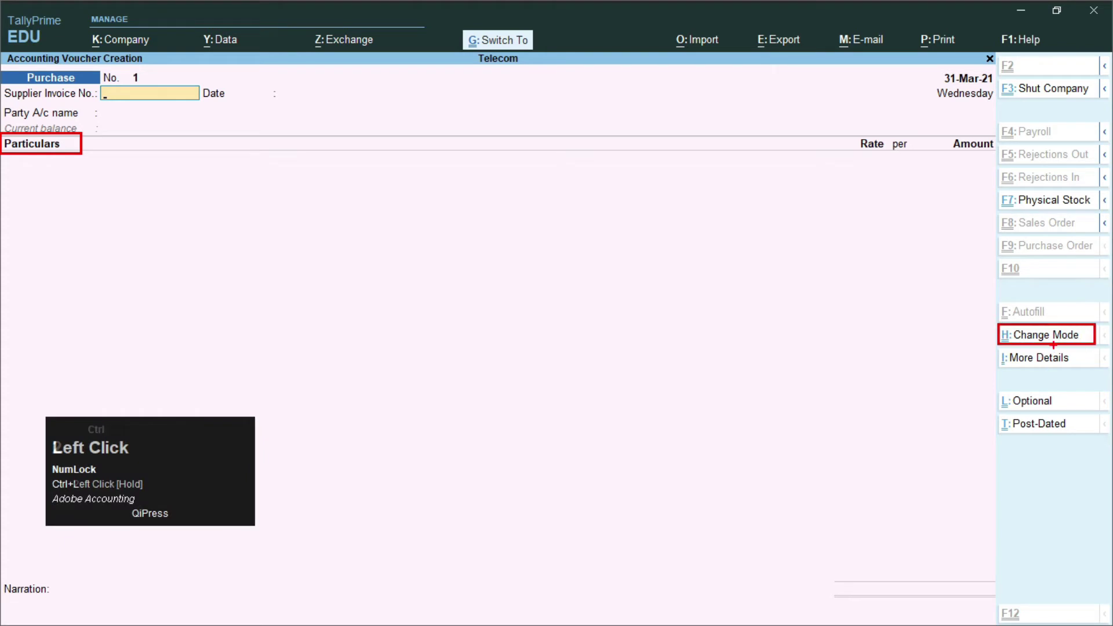
# Set the purchase voucher's mode to Accounting Invoice
pyautogui.click(1007, 339)
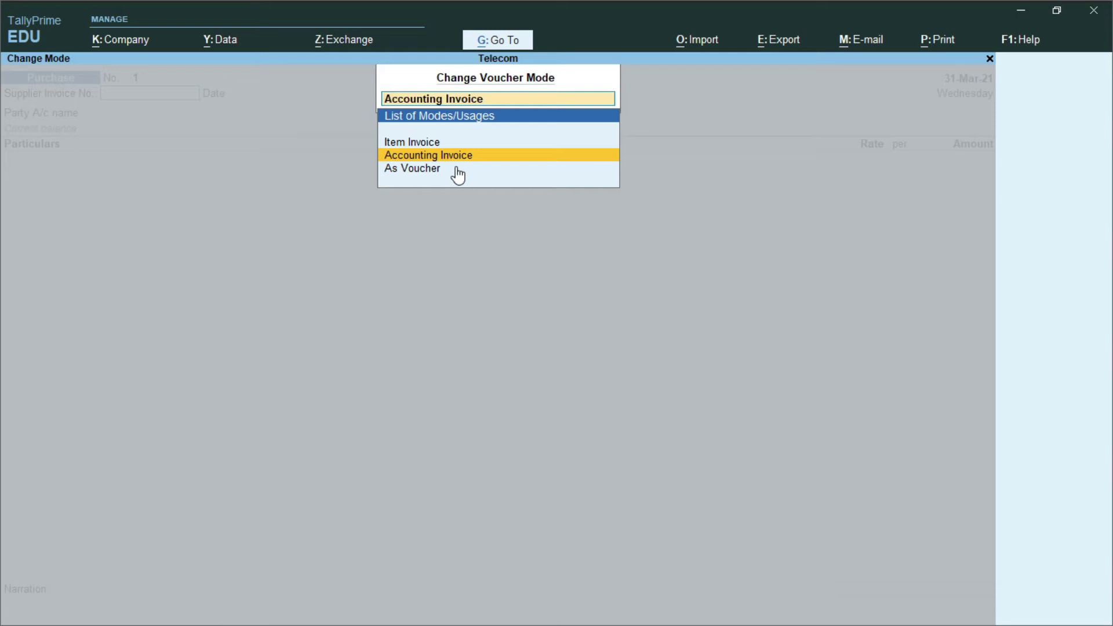
pyautogui.write('`')
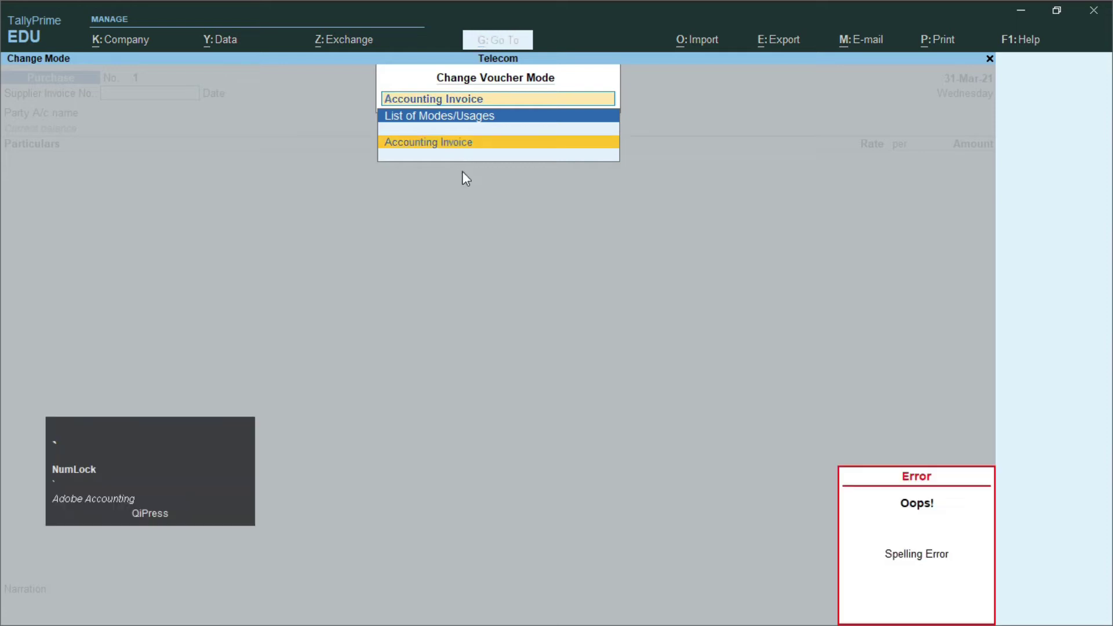
pyautogui.press('BackSpace')
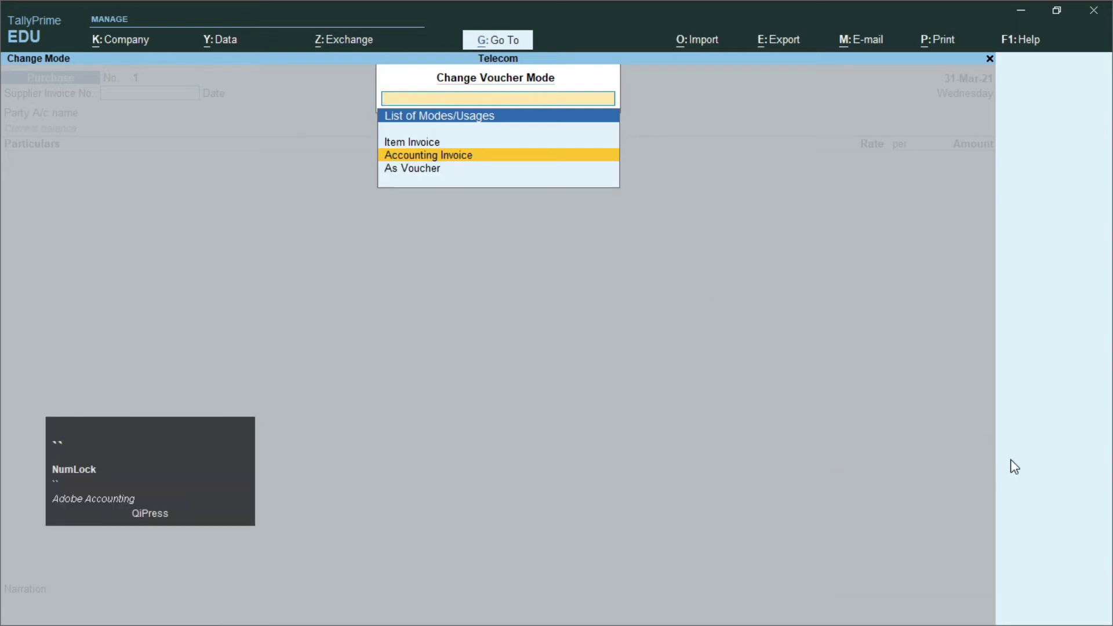
pyautogui.press('Return')
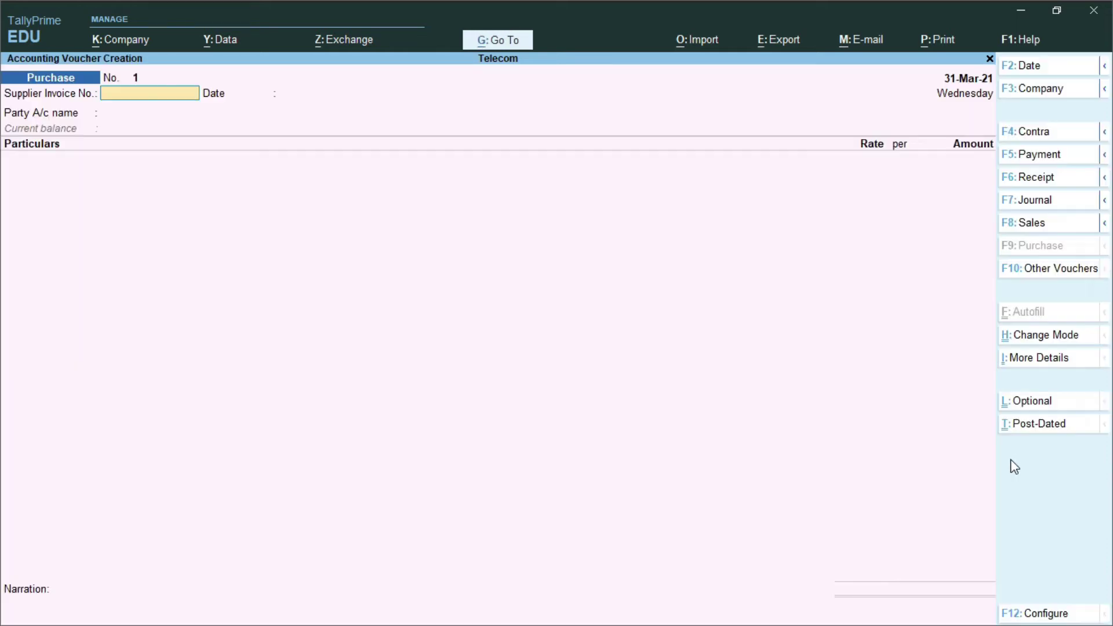
pyautogui.click(1018, 337)
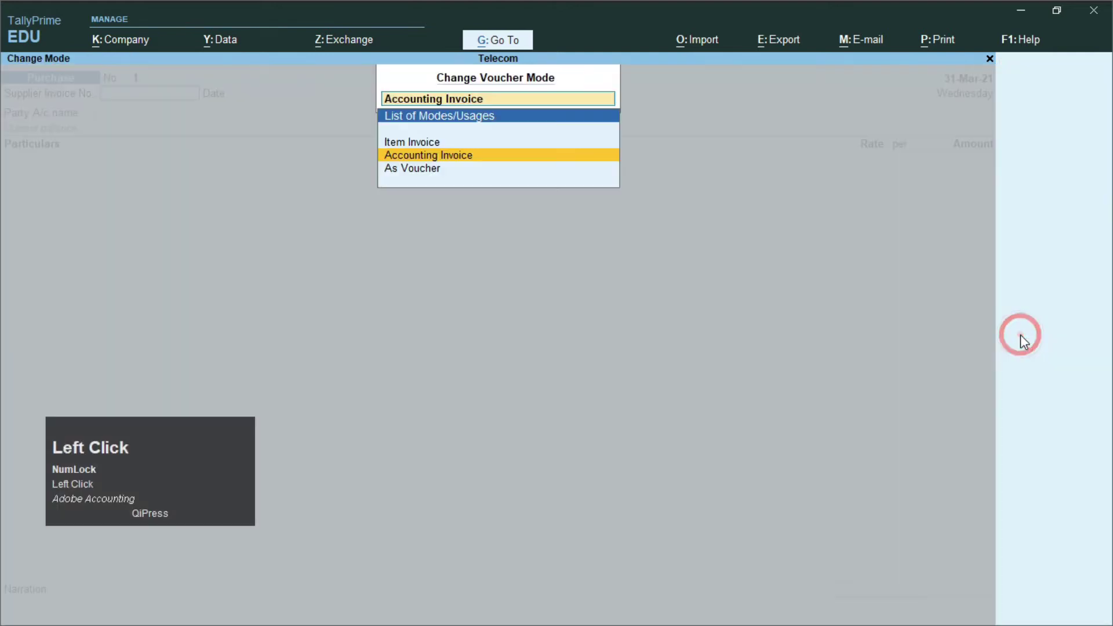
pyautogui.click(480, 160)
# Leave the supplier invoice number and date blank, choose Reliance Telecom as the party account, and accept the default party details
pyautogui.press('Return')
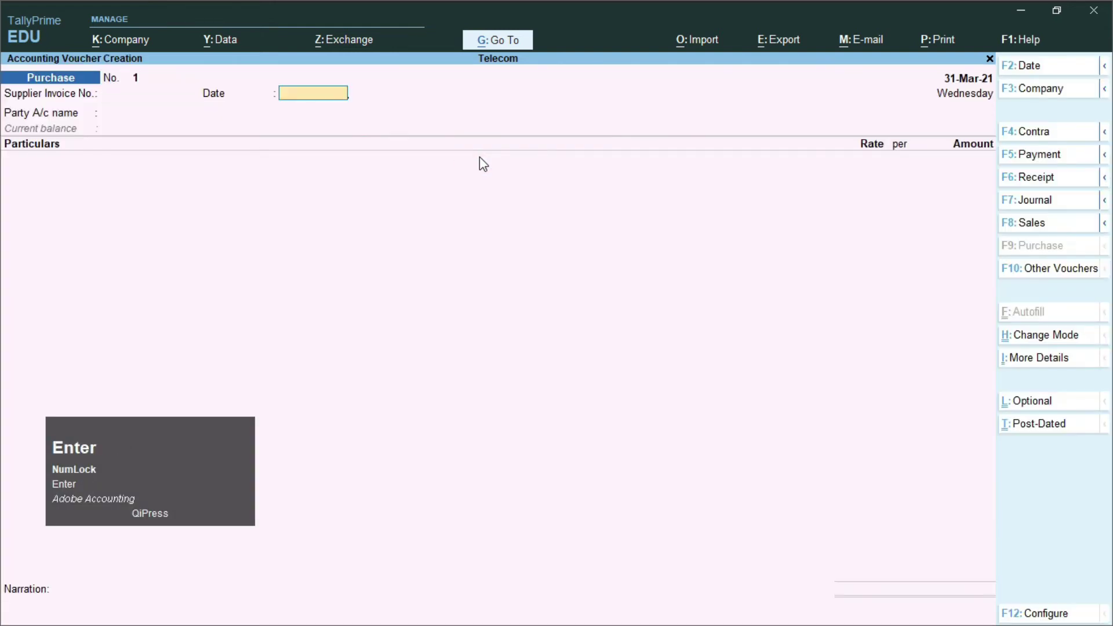
pyautogui.press('Return')
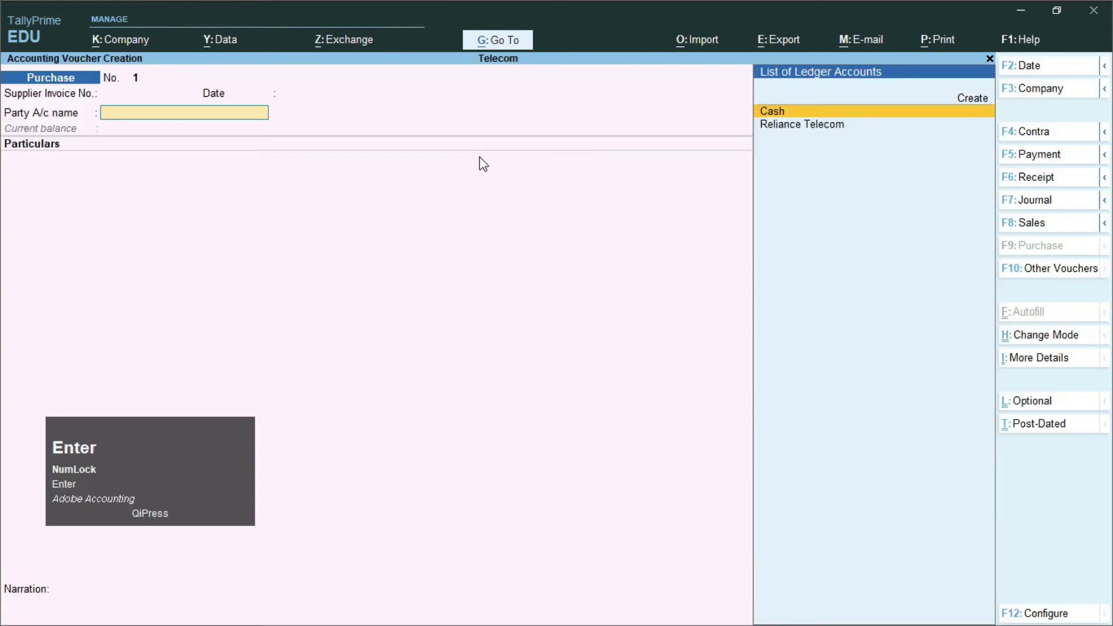
pyautogui.press('Down')
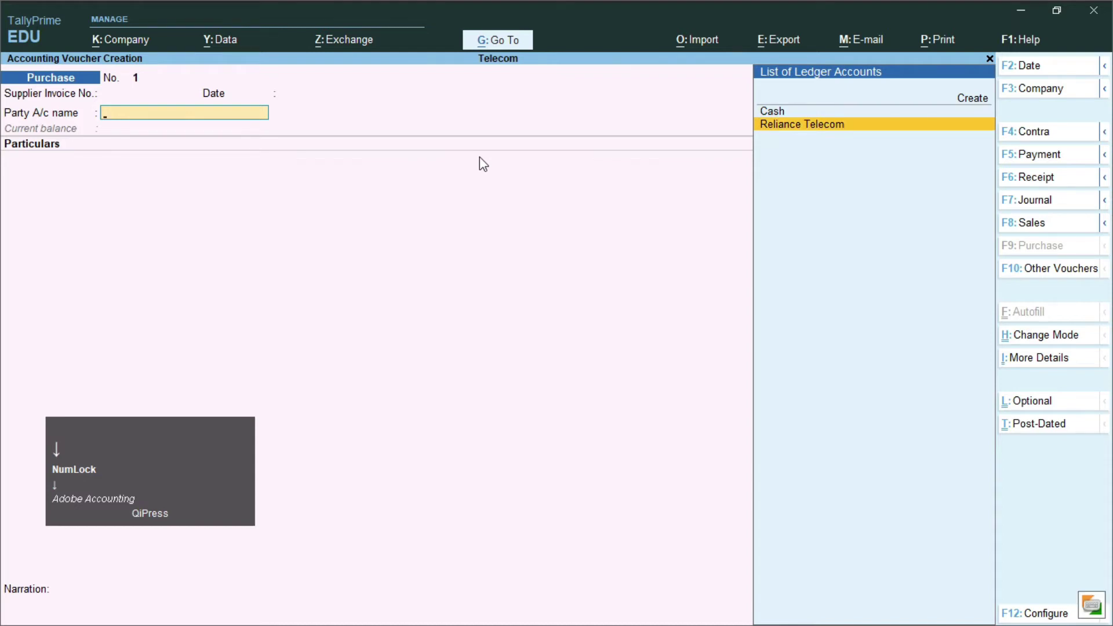
pyautogui.press('Return')
pyautogui.press('Return')
pyautogui.press('Return')
pyautogui.press('Return')
pyautogui.press('Return')
pyautogui.press('Return')
pyautogui.press('Return')
pyautogui.press('Return')
pyautogui.press('Return')
pyautogui.press('Return')
pyautogui.press('Return')
pyautogui.press('Return')
pyautogui.press('Return')
pyautogui.press('Return')
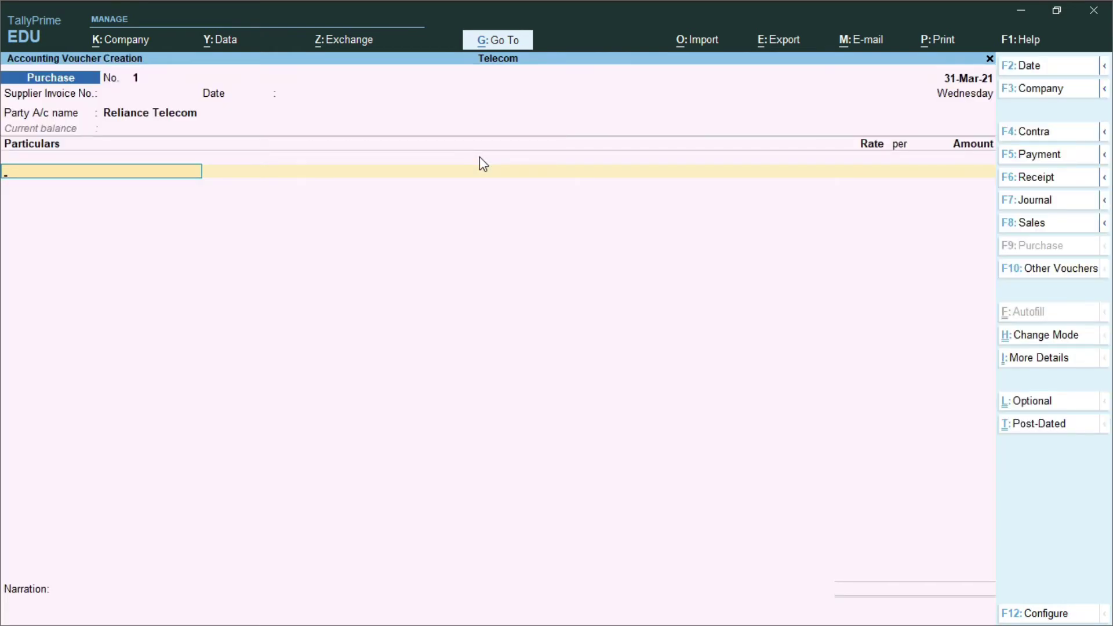
# Enter Recharge Voucher in the particulars with an amount of 599, and add a CGST line below it
pyautogui.write('R')
pyautogui.press('Return')
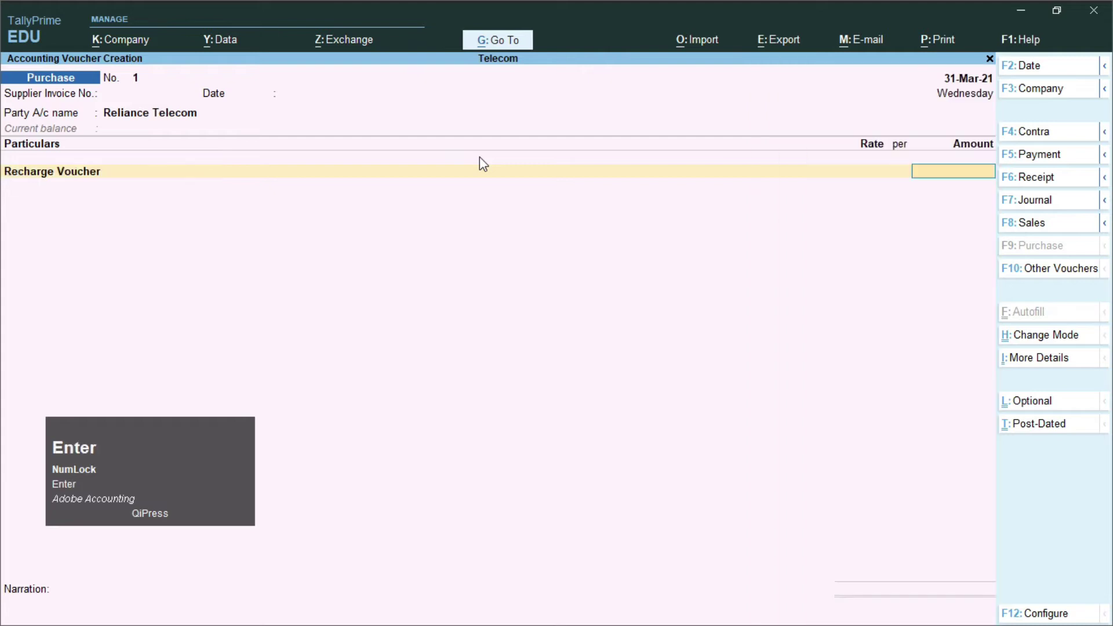
pyautogui.write('599')
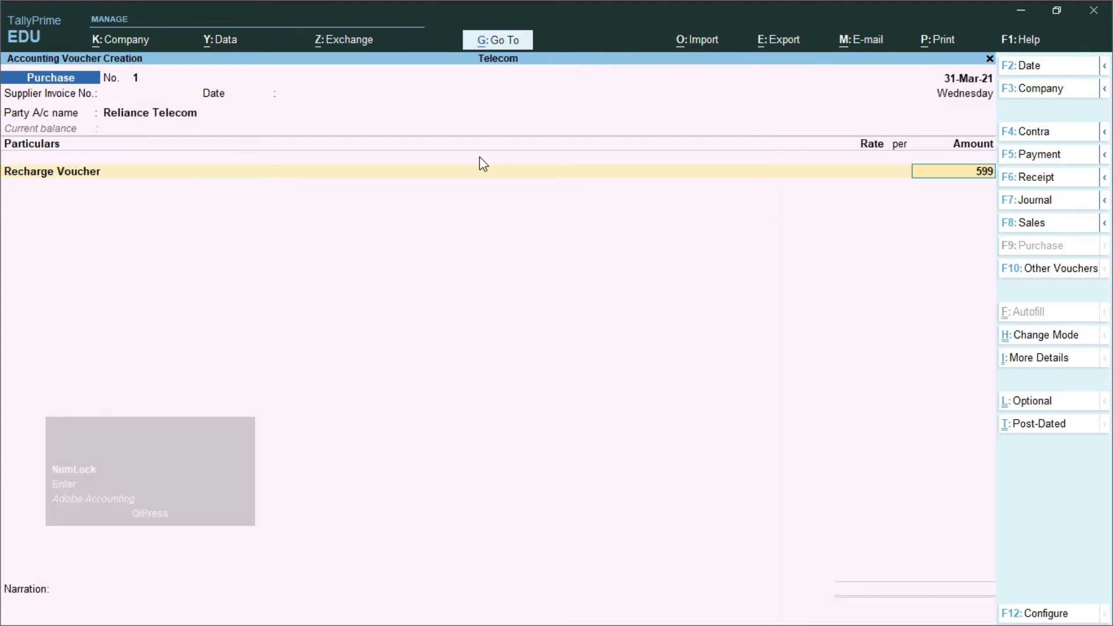
pyautogui.press('Return')
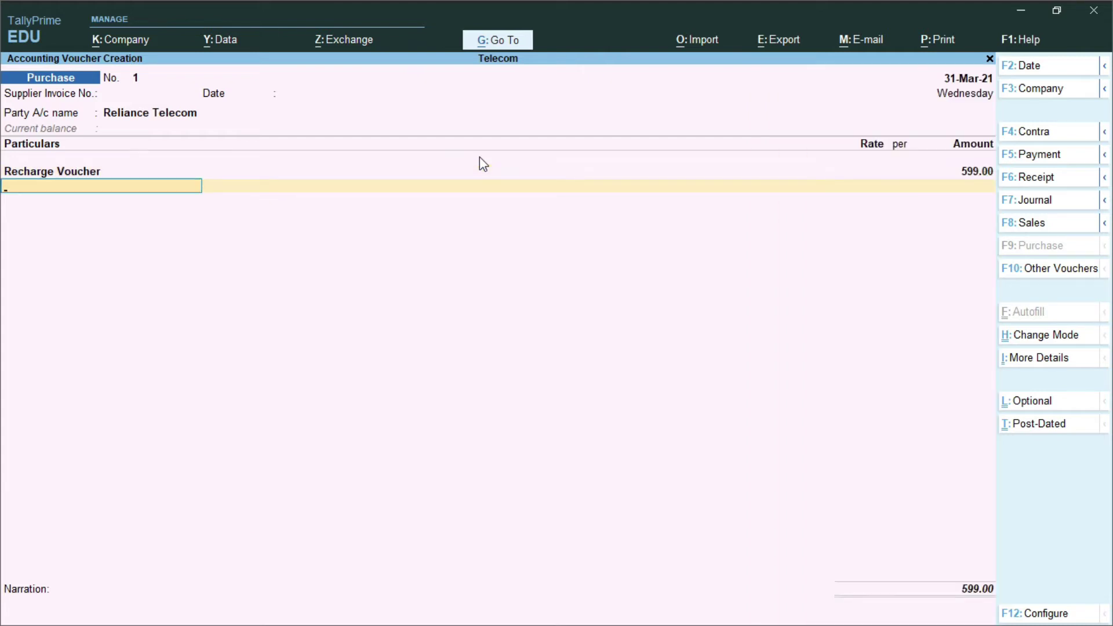
pyautogui.write('C')
pyautogui.press('Return')
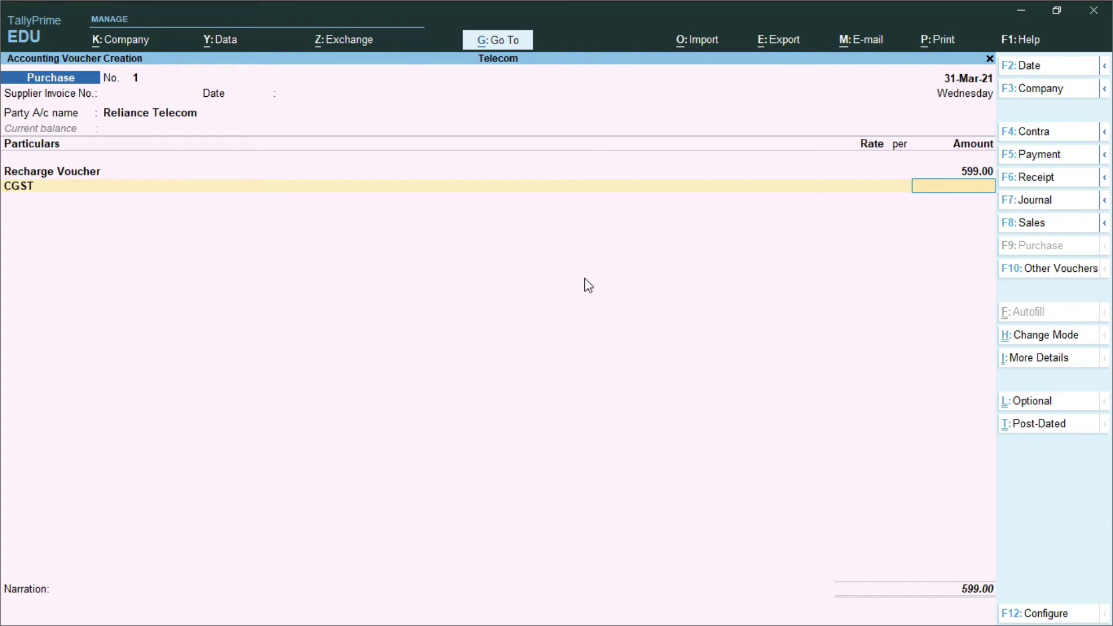
# Try to set the purchase voucher's date to 1.4.21, and discard the voucher to return to the Gateway of Tally
pyautogui.press('F2')
pyautogui.write('1.4.21')
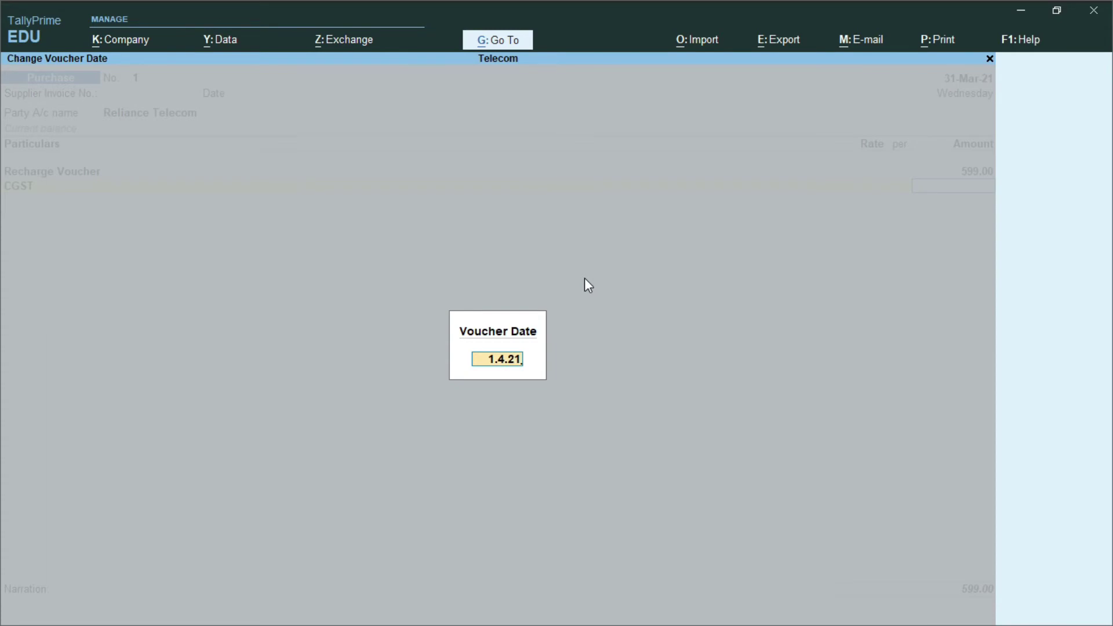
pyautogui.press('Return')
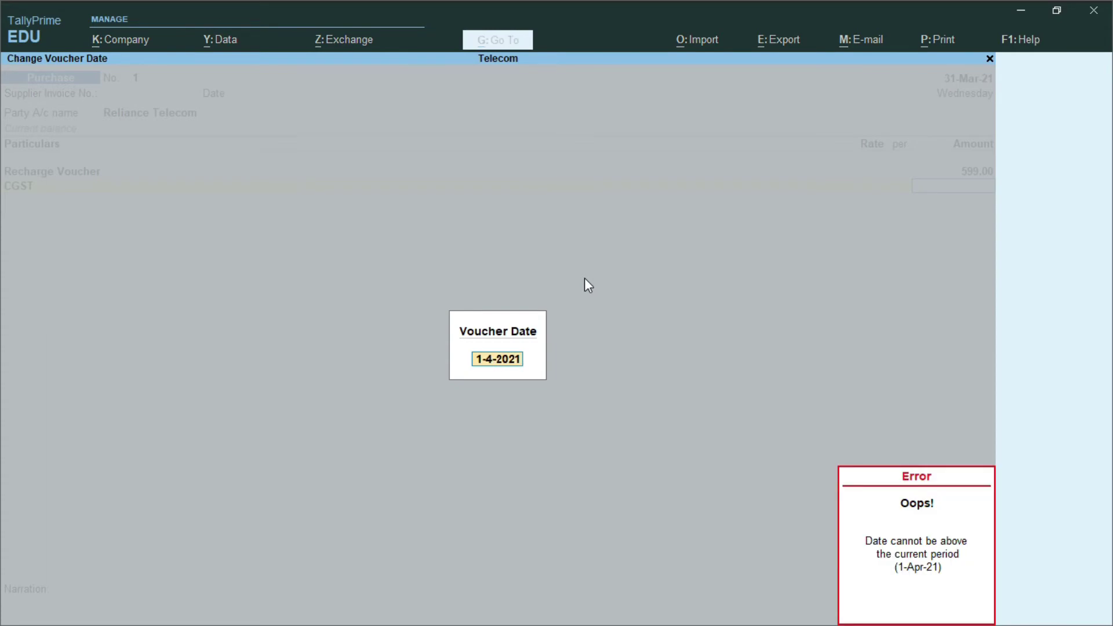
pyautogui.press('Escape')
pyautogui.press('Escape')
pyautogui.press('Escape')
pyautogui.press('Return')
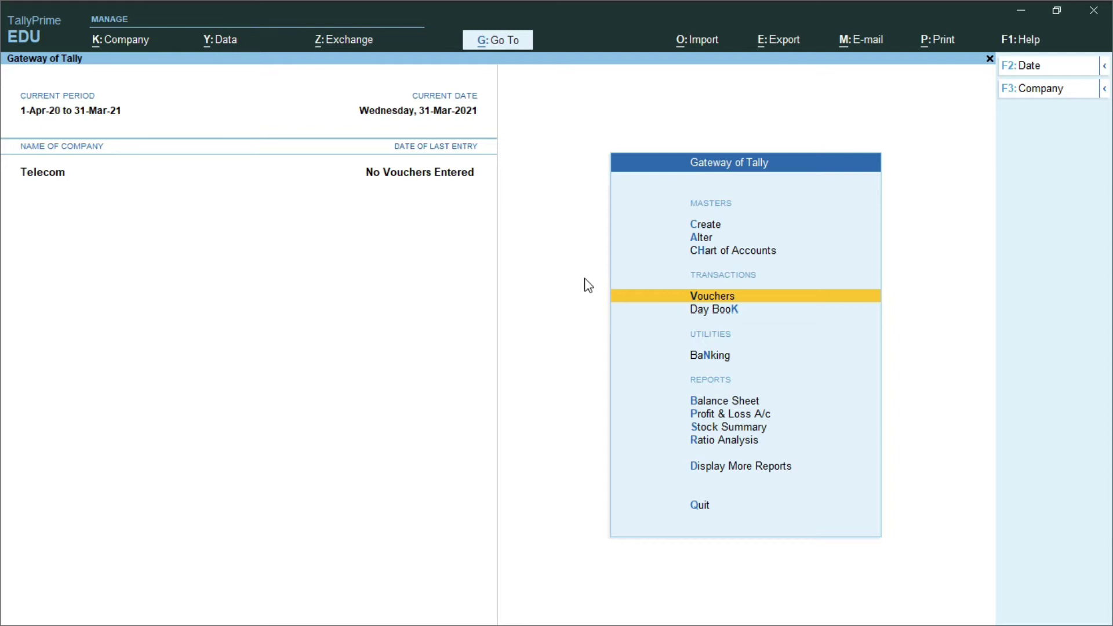
# Set the company's current period from 1.4.21 to 31.3.22
pyautogui.hotkey('alt', 'F2')
pyautogui.write('1.4.21')
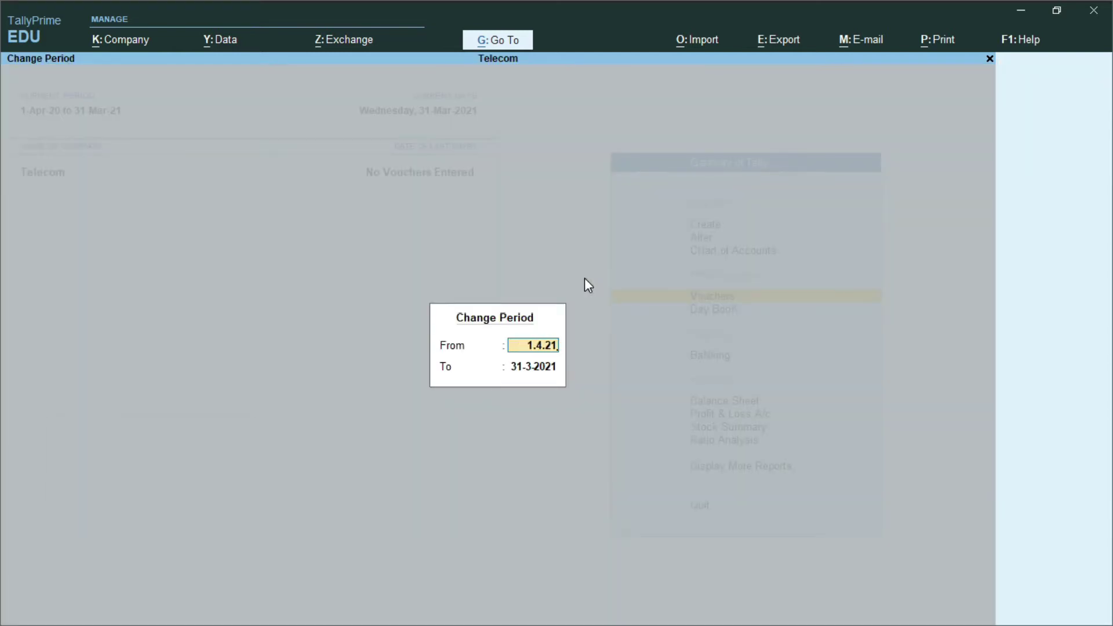
pyautogui.press('Return')
pyautogui.write('31.3.22')
pyautogui.press('Return')
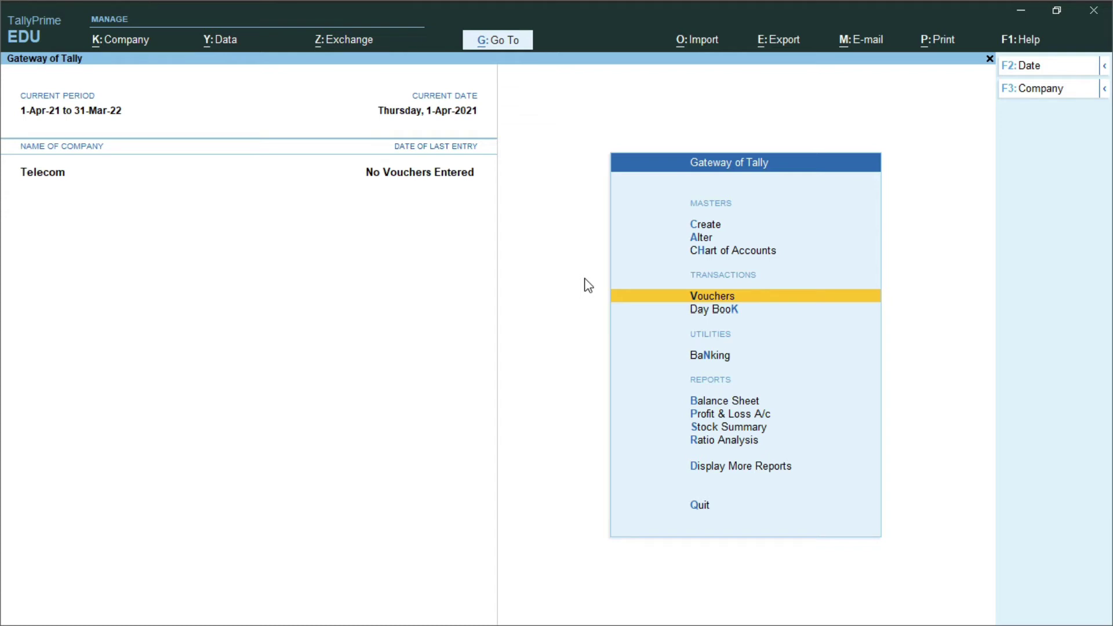
# Go through the Telecom company's accounting and inventory features and open its GST details
pyautogui.press('F11')
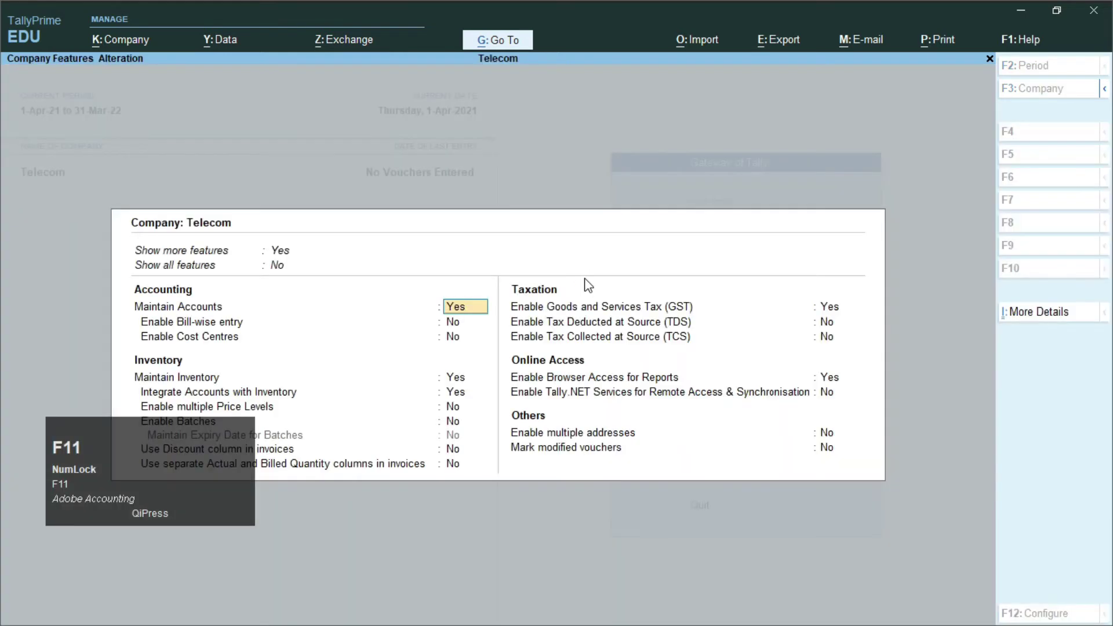
pyautogui.press('Return')
pyautogui.press('Return')
pyautogui.press('Return')
pyautogui.press('Return')
pyautogui.press('Return')
pyautogui.press('Return')
pyautogui.press('Return')
pyautogui.press('Return')
pyautogui.press('Return')
pyautogui.press('Return')
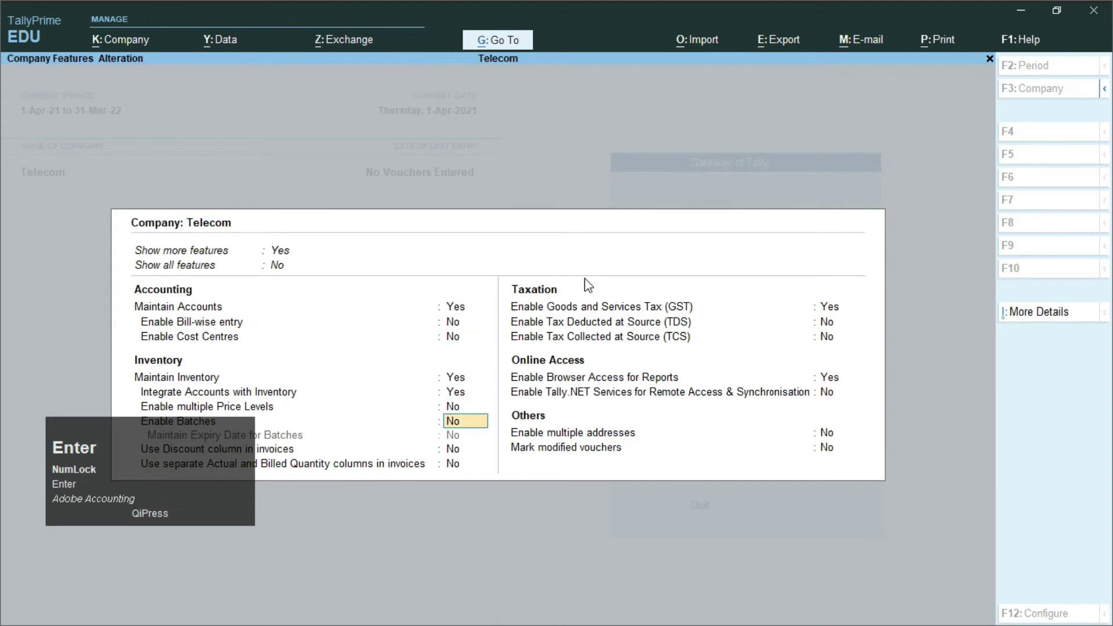
pyautogui.press('Return')
pyautogui.press('Return')
pyautogui.press('Return')
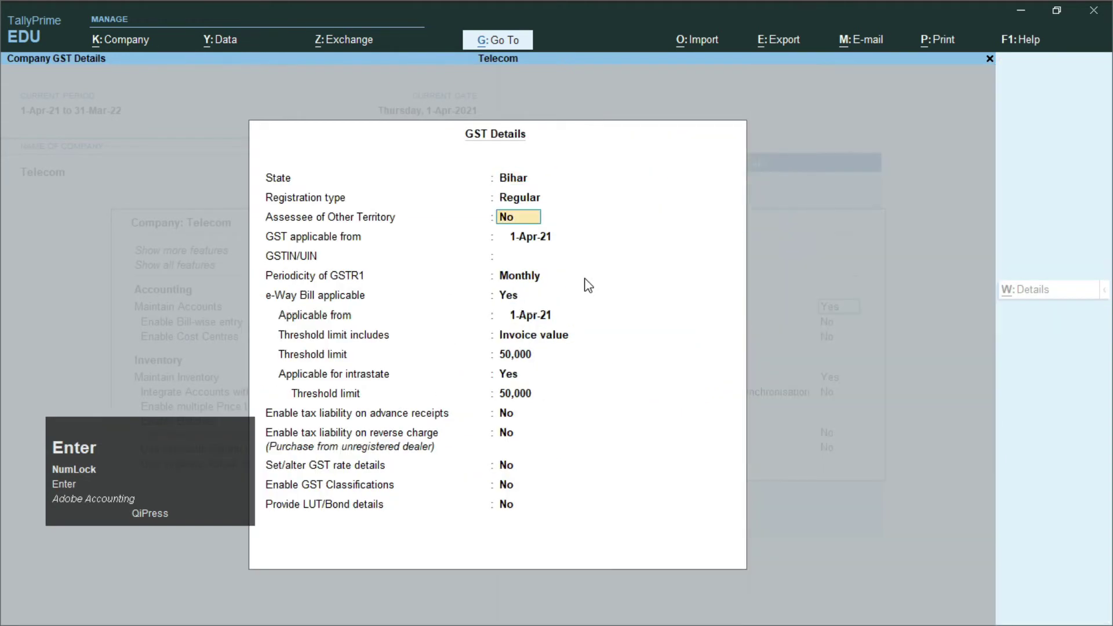
# Review the company's GST details and remaining features, keep all existing settings, and accept them
pyautogui.press('Return')
pyautogui.press('Return')
pyautogui.press('Return')
pyautogui.press('Return')
pyautogui.press('Return')
pyautogui.press('Return')
pyautogui.press('Return')
pyautogui.press('Return')
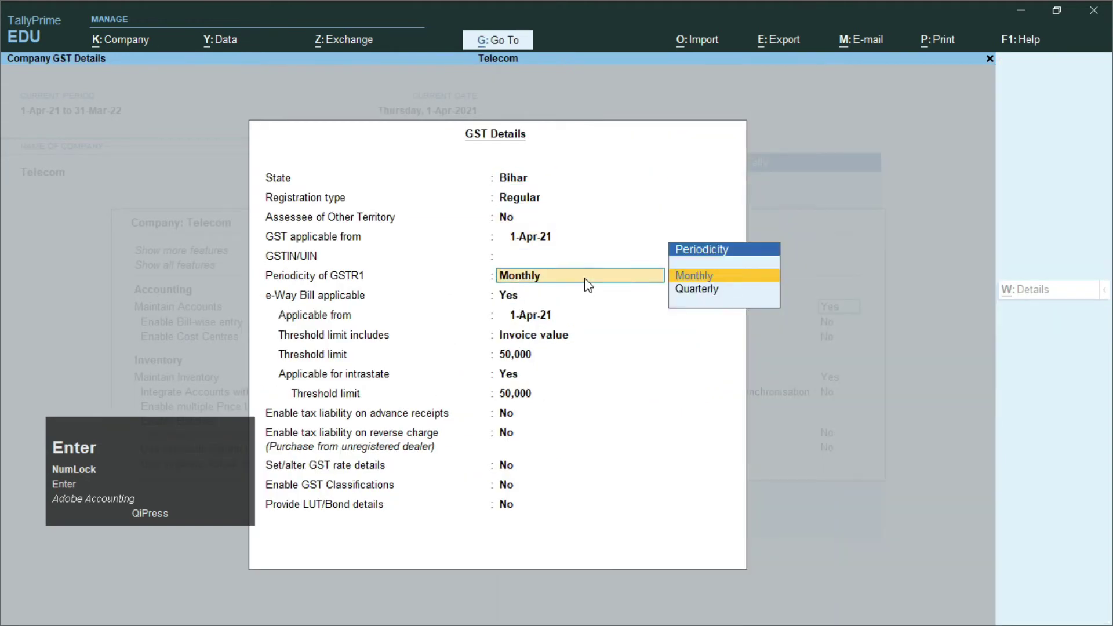
pyautogui.press('Return')
pyautogui.press('Return')
pyautogui.press('Return')
pyautogui.press('Return')
pyautogui.press('Return')
pyautogui.press('Return')
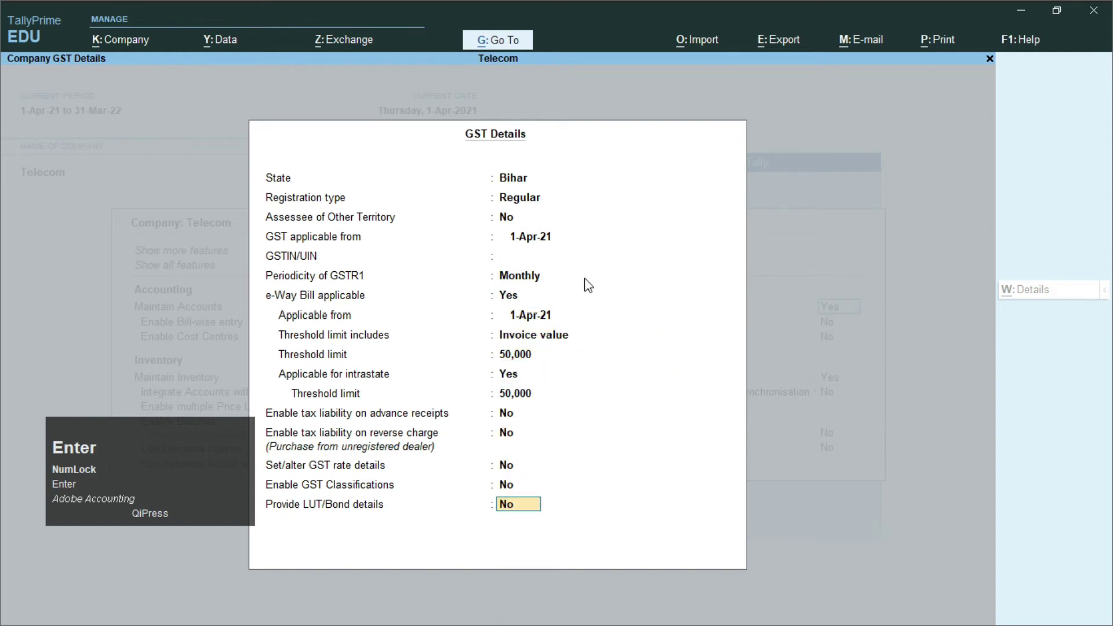
pyautogui.press('Return')
pyautogui.press('Return')
pyautogui.press('Return')
pyautogui.press('Return')
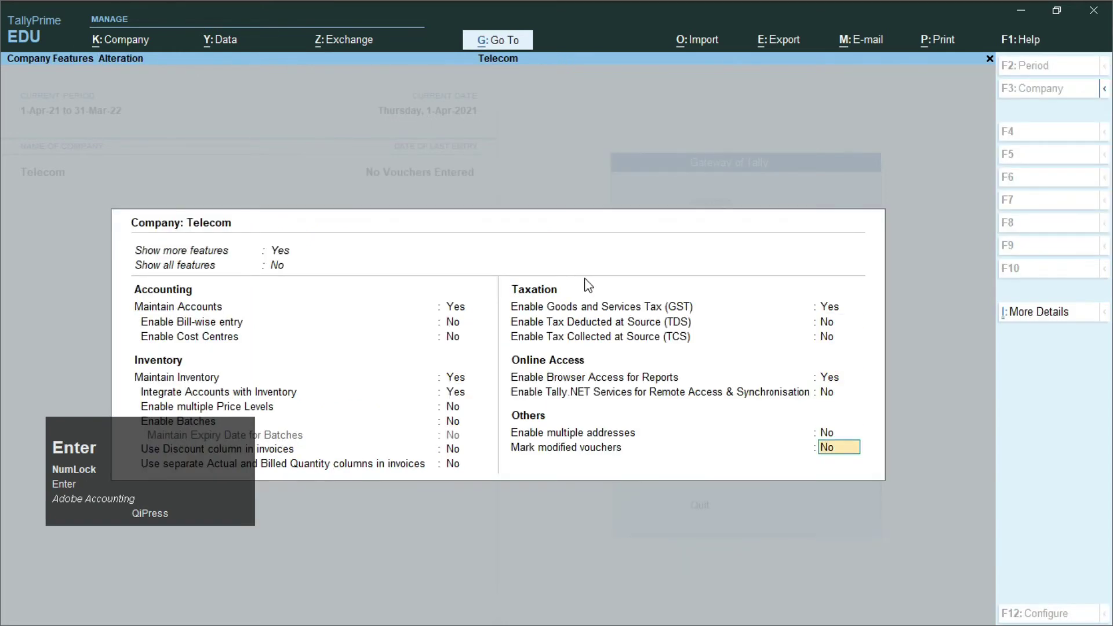
pyautogui.press('Return')
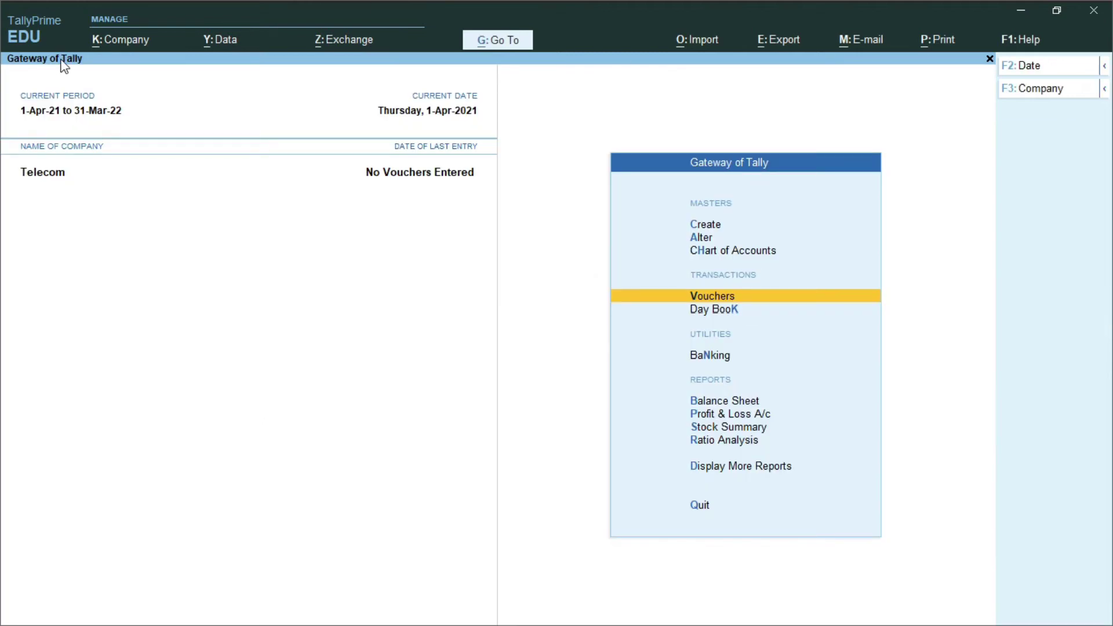
# Check the Telecom company's financial year and books beginning dates in its alteration form, and close the form without changes
pyautogui.click(119, 52)
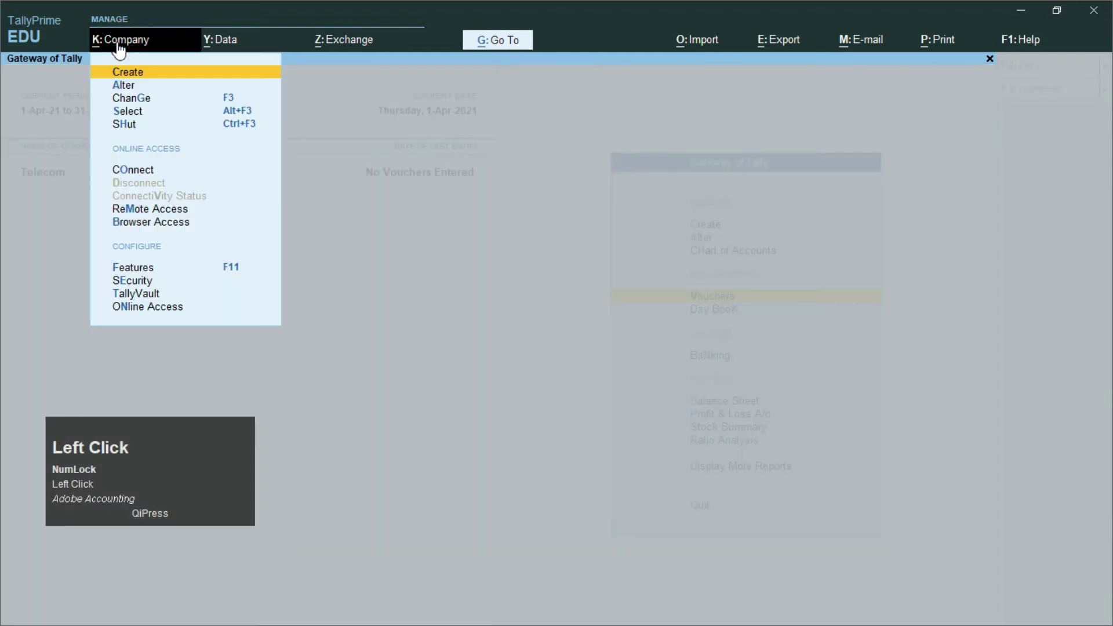
pyautogui.click(123, 86)
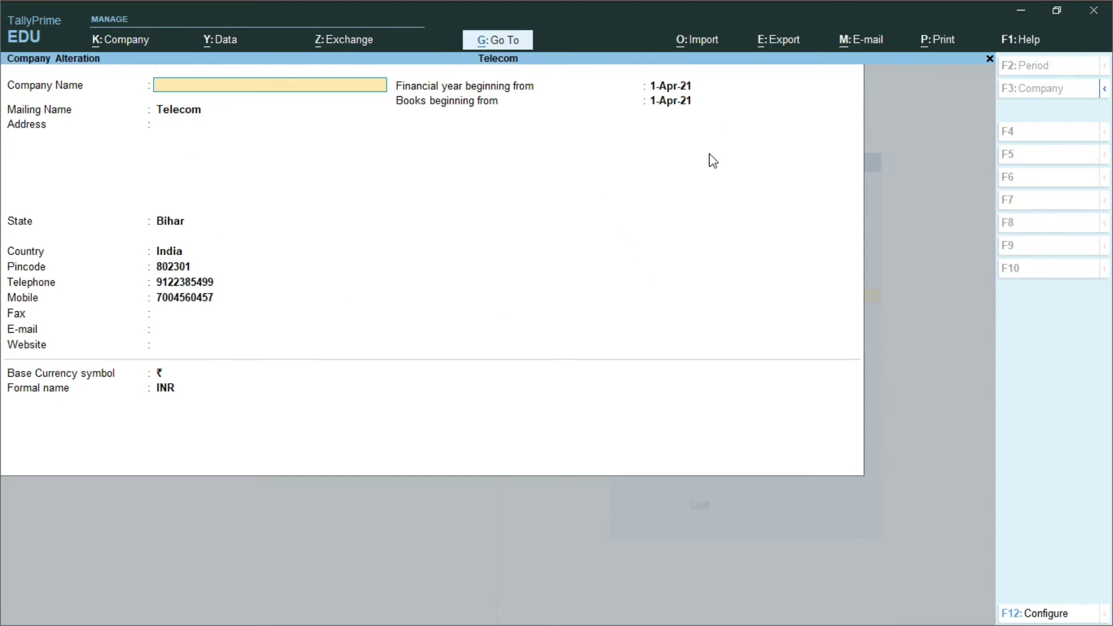
pyautogui.press('Escape')
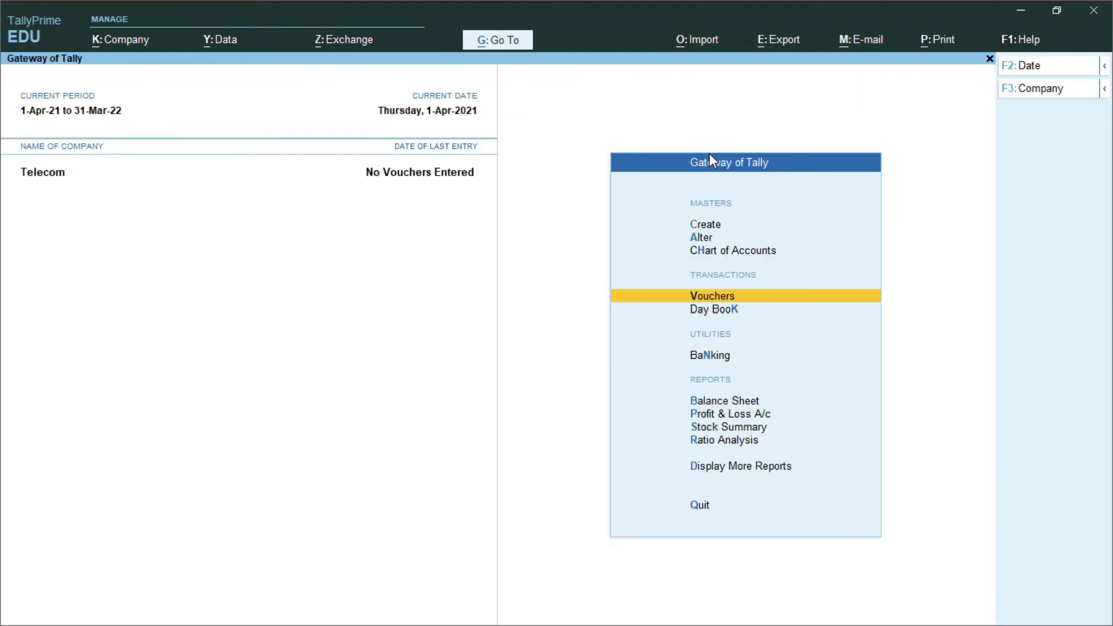
# Start a purchase voucher with Reliance Telecom as the party account, keeping the default receipt and party details
pyautogui.press('v')
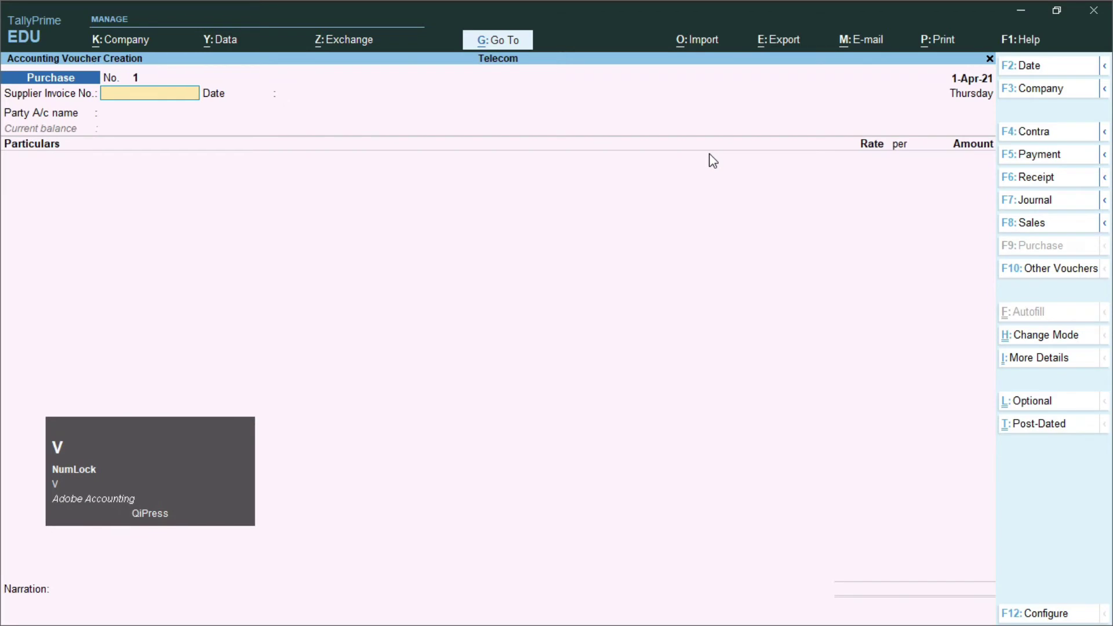
pyautogui.press('Return')
pyautogui.press('Return')
pyautogui.press('Down')
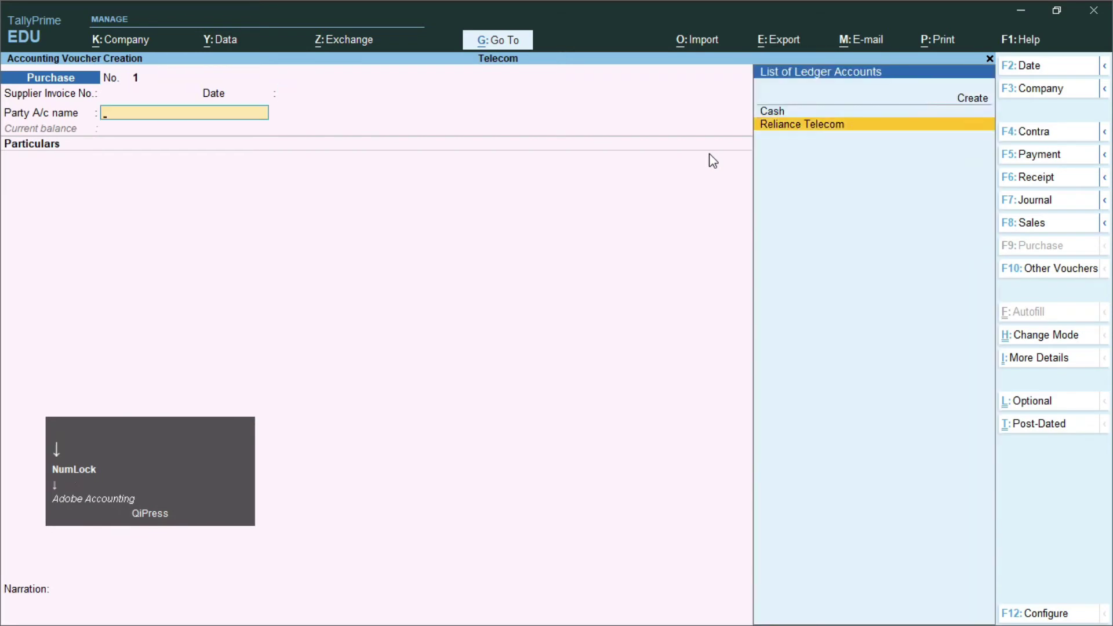
pyautogui.press('Return')
pyautogui.press('Return')
pyautogui.press('Return')
pyautogui.press('Return')
pyautogui.press('Return')
pyautogui.press('Return')
pyautogui.press('Return')
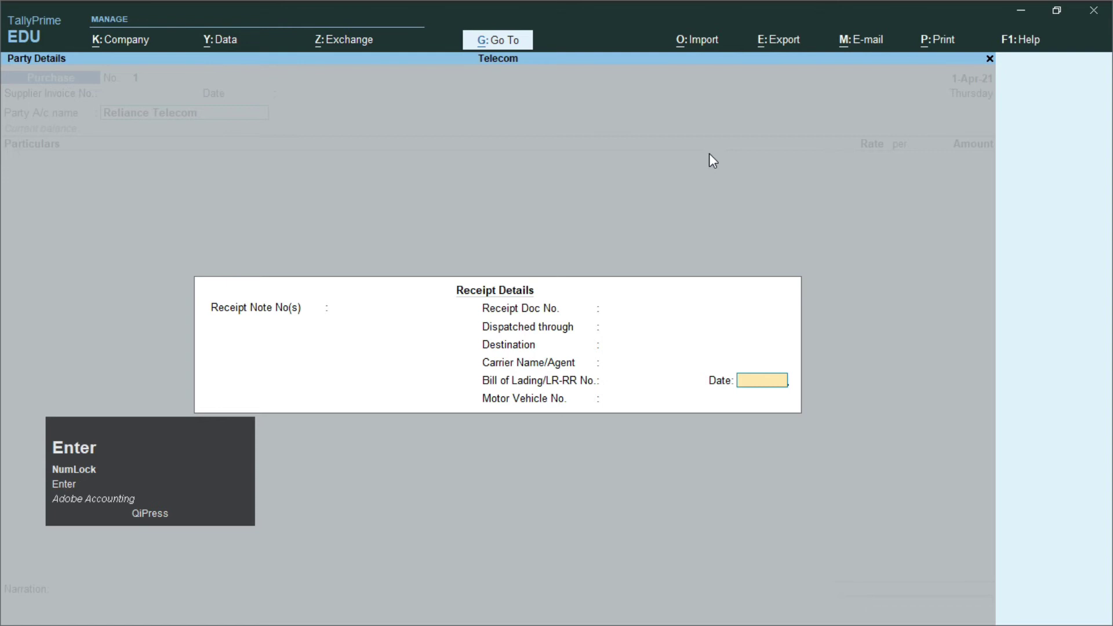
pyautogui.press('Return')
pyautogui.press('Return')
pyautogui.press('Return')
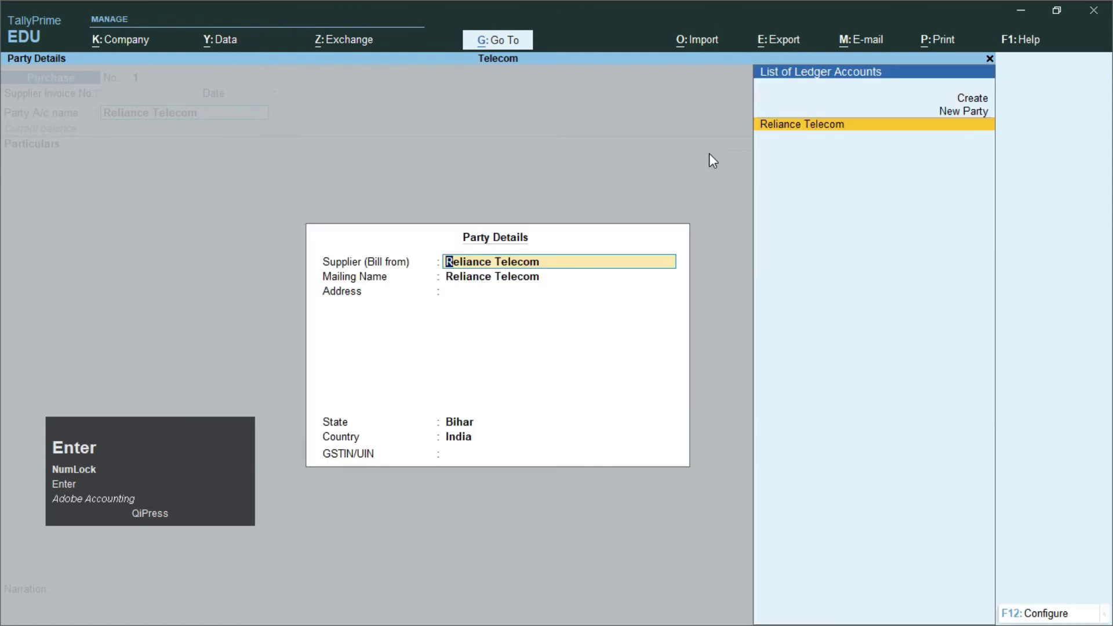
pyautogui.press('Return')
pyautogui.press('Return')
pyautogui.press('Return')
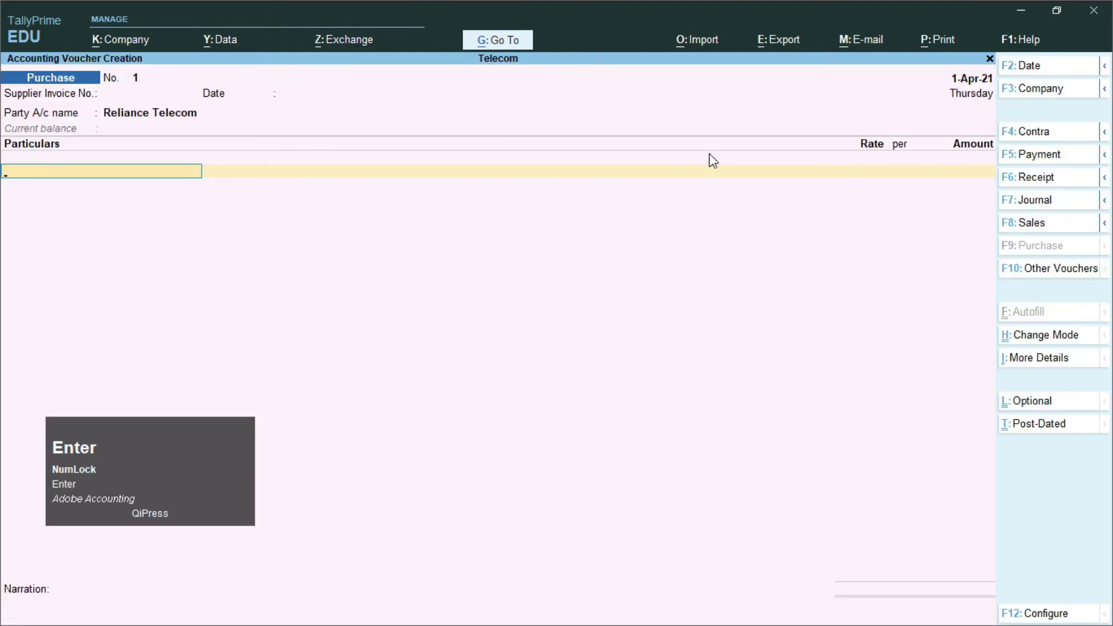
# Add the Recharge Voucher ledger to the purchase voucher with an amount of 599
pyautogui.write('R')
pyautogui.press('Return')
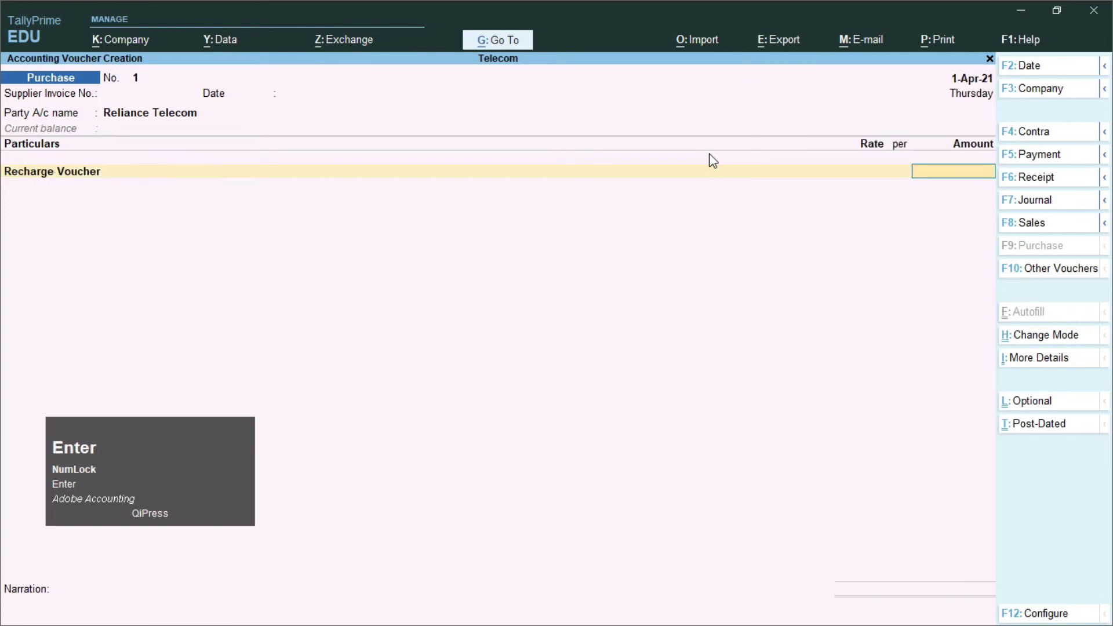
pyautogui.write('599')
pyautogui.press('Return')
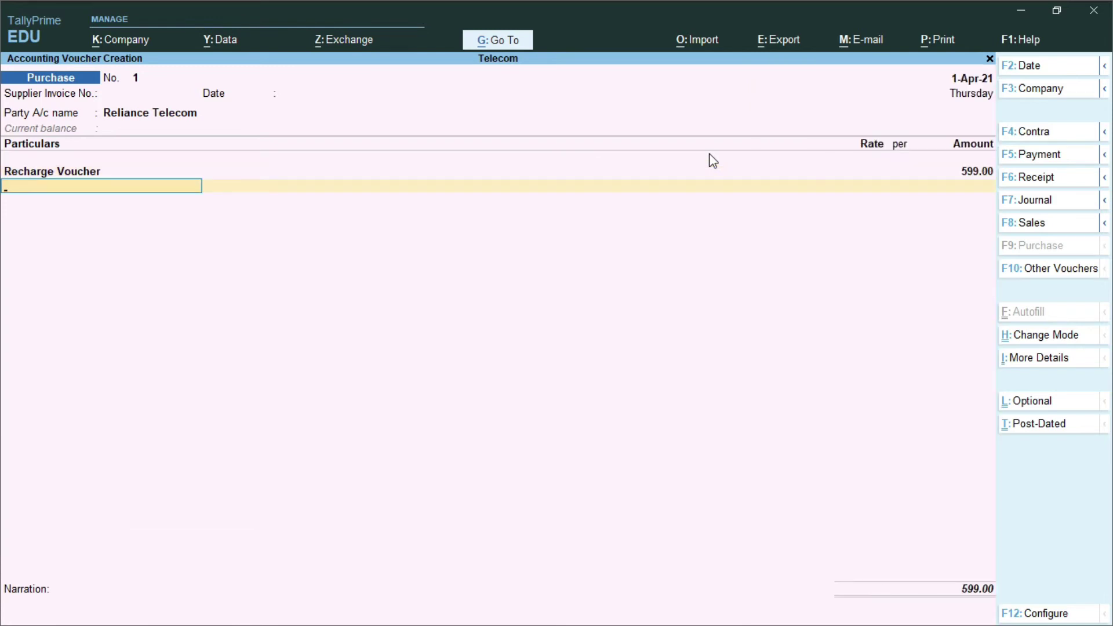
# Add the CGST and SGST ledgers to the purchase voucher, keep their calculated amounts, and end the particulars list
pyautogui.write('C')
pyautogui.press('Return')
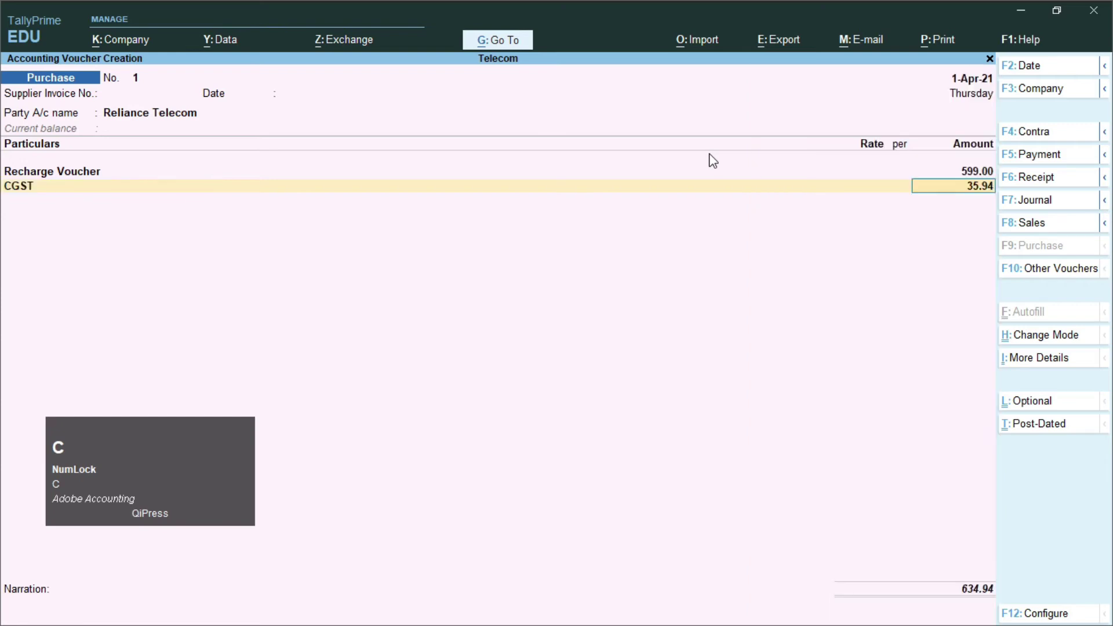
pyautogui.press('Return')
pyautogui.write('S')
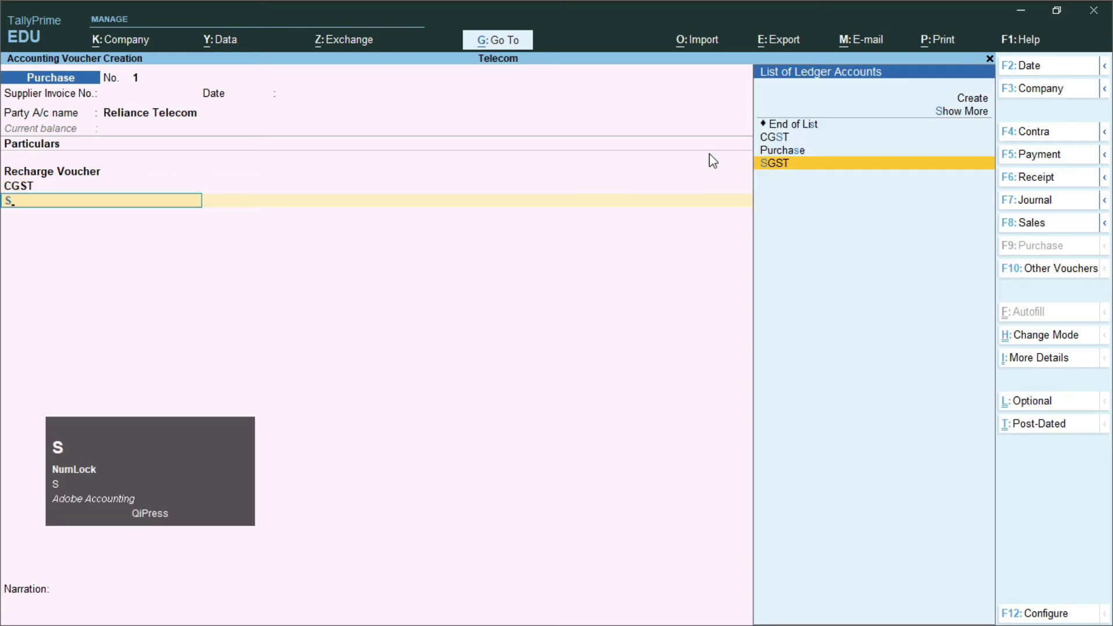
pyautogui.press('Return')
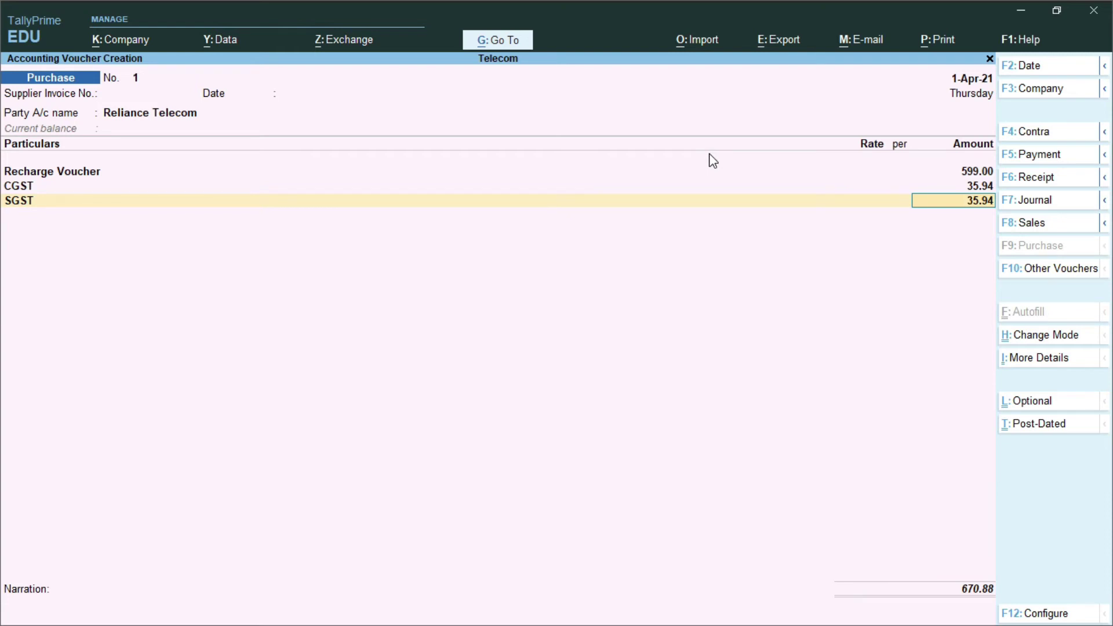
pyautogui.press('Return')
pyautogui.press('Return')
pyautogui.press('Return')
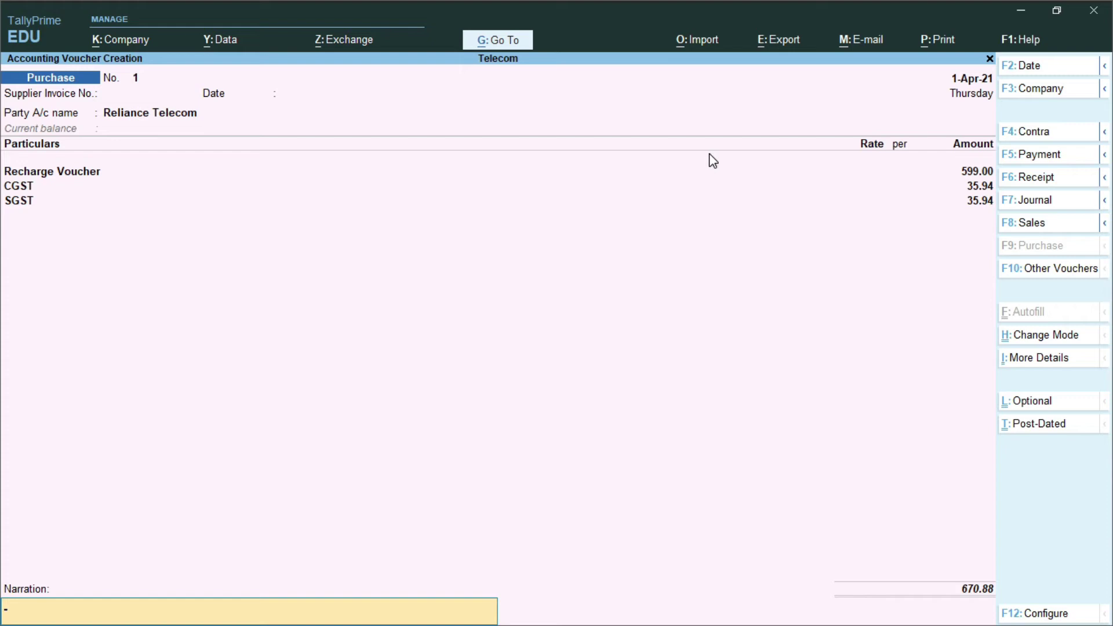
# Go back to the voucher's party account and open the Reliance Telecom ledger for alteration
pyautogui.press('BackSpace')
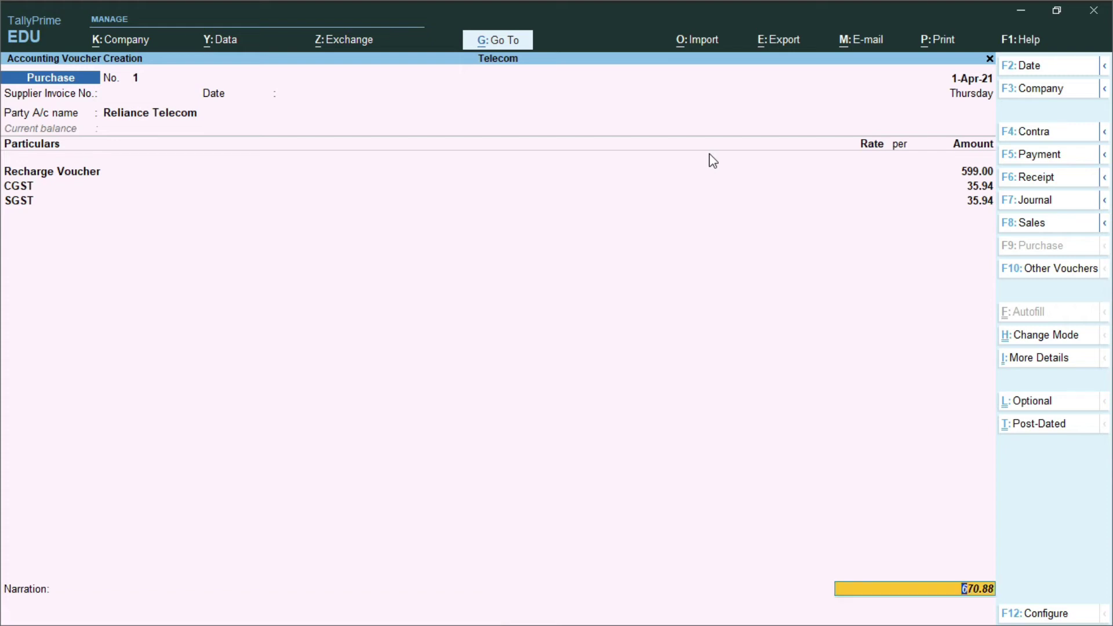
pyautogui.press('BackSpace')
pyautogui.press('BackSpace')
pyautogui.press('BackSpace')
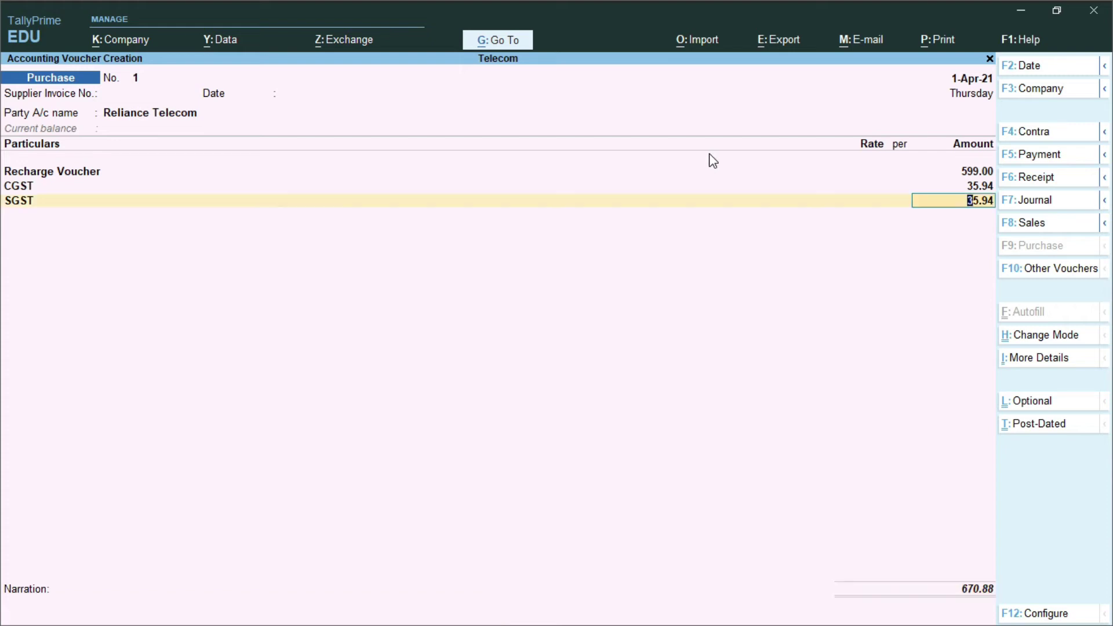
pyautogui.press('BackSpace')
pyautogui.press('BackSpace')
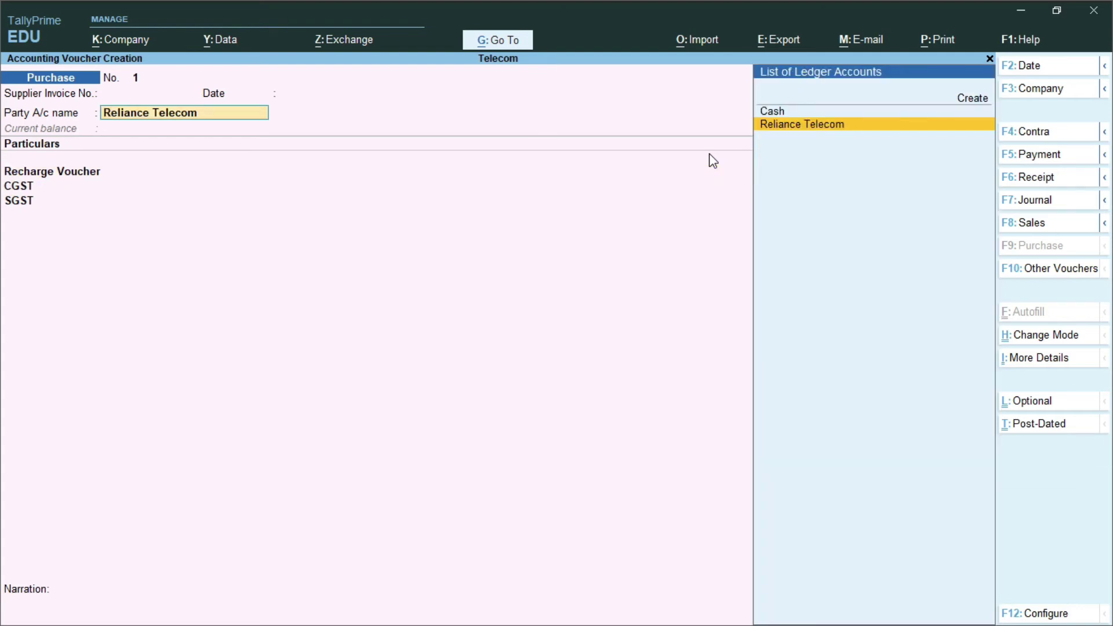
pyautogui.press('ctrl')
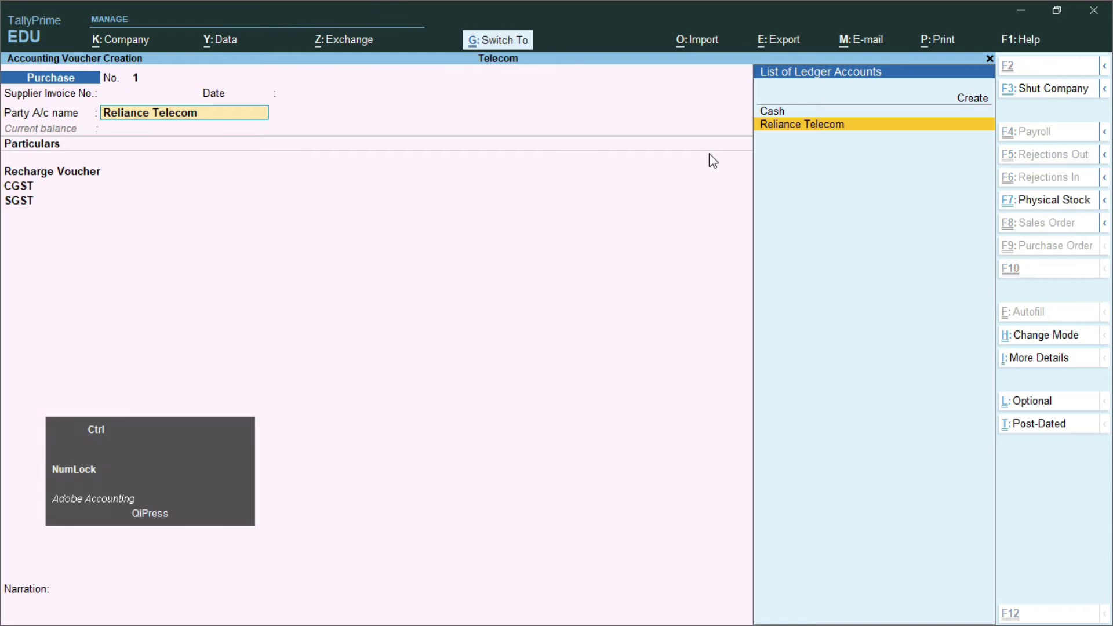
pyautogui.hotkey('ctrl', 'Return')
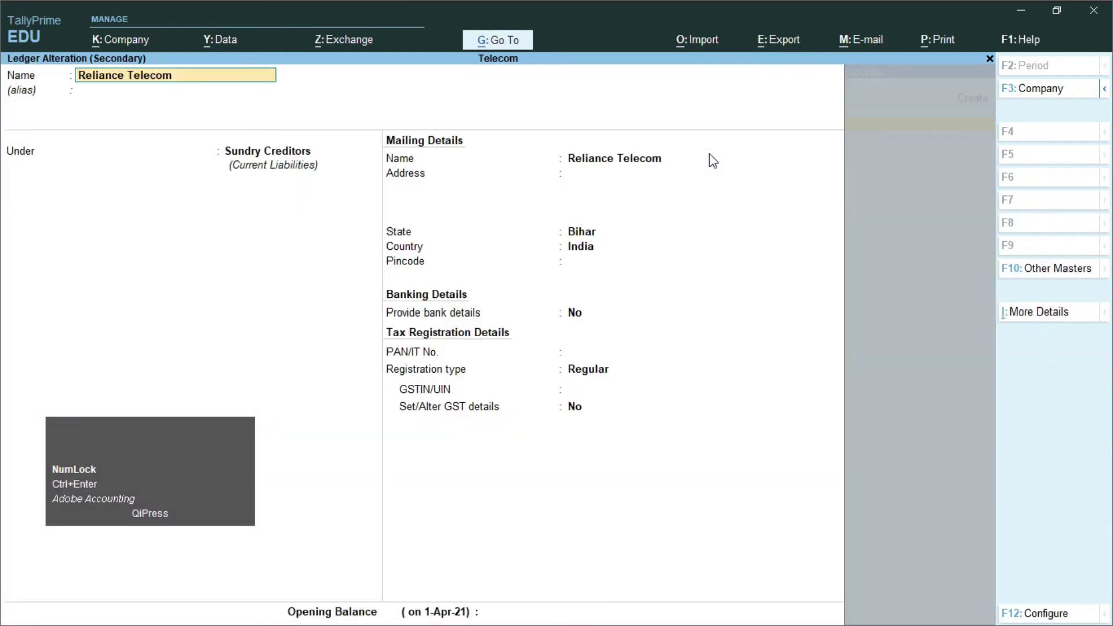
pyautogui.press('Return')
pyautogui.press('Return')
pyautogui.press('Return')
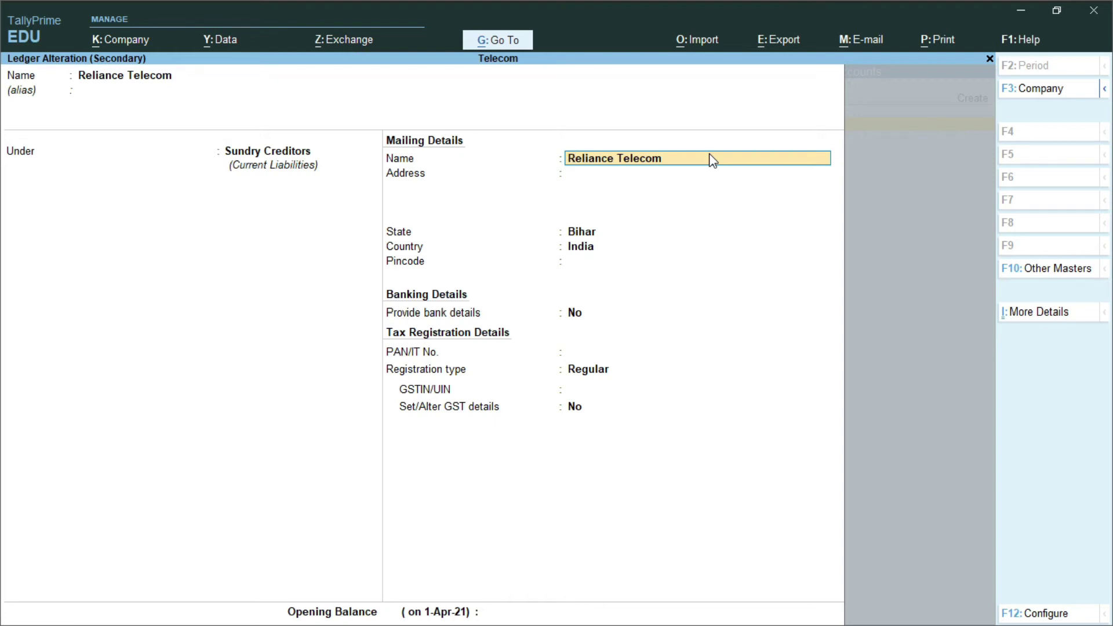
# Open the company features from the ledger alteration and enable bill-wise entry
pyautogui.press('F11')
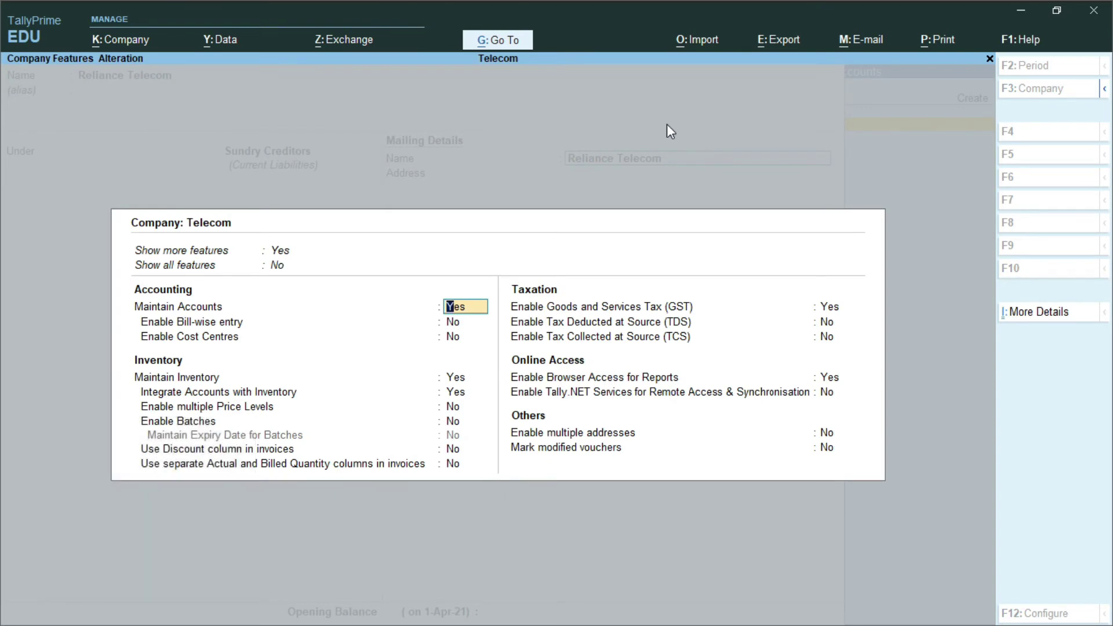
pyautogui.hotkey('ctrl', '2')
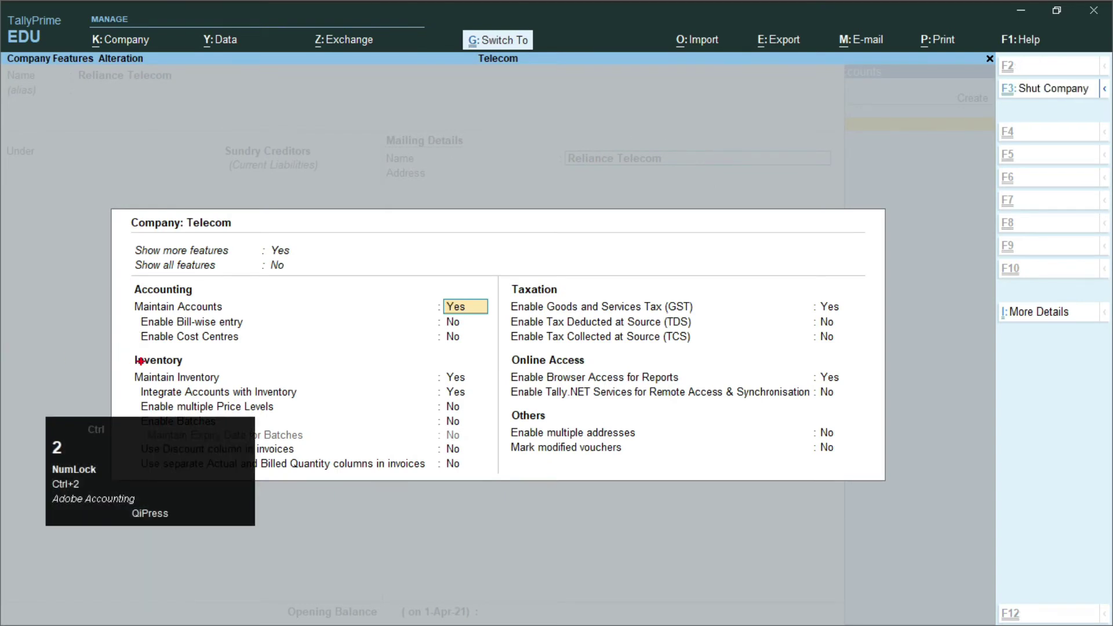
pyautogui.moveTo(135, 312)
pyautogui.mouseDown()
pyautogui.moveTo(298, 330)
pyautogui.moveTo(470, 331)
pyautogui.mouseUp()
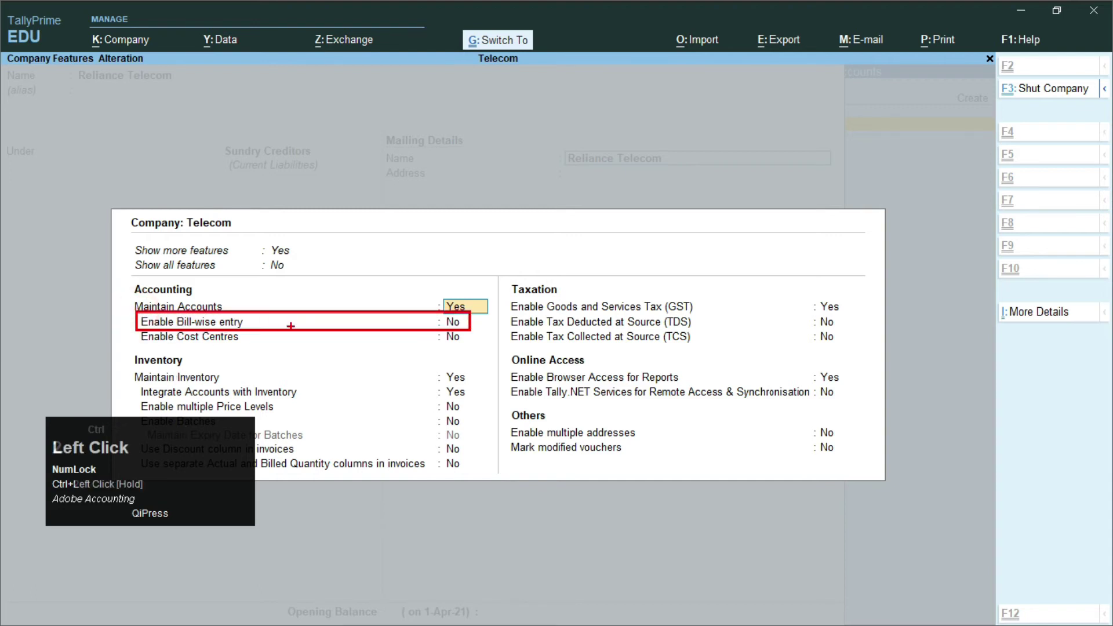
pyautogui.hotkey('ctrl', '2')
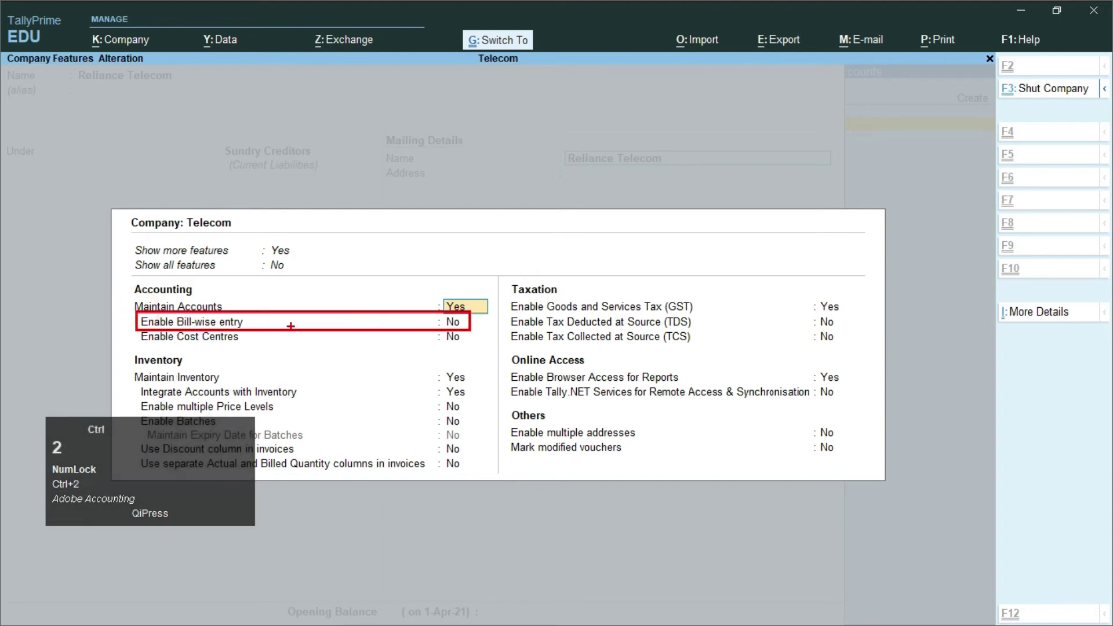
pyautogui.press('Escape')
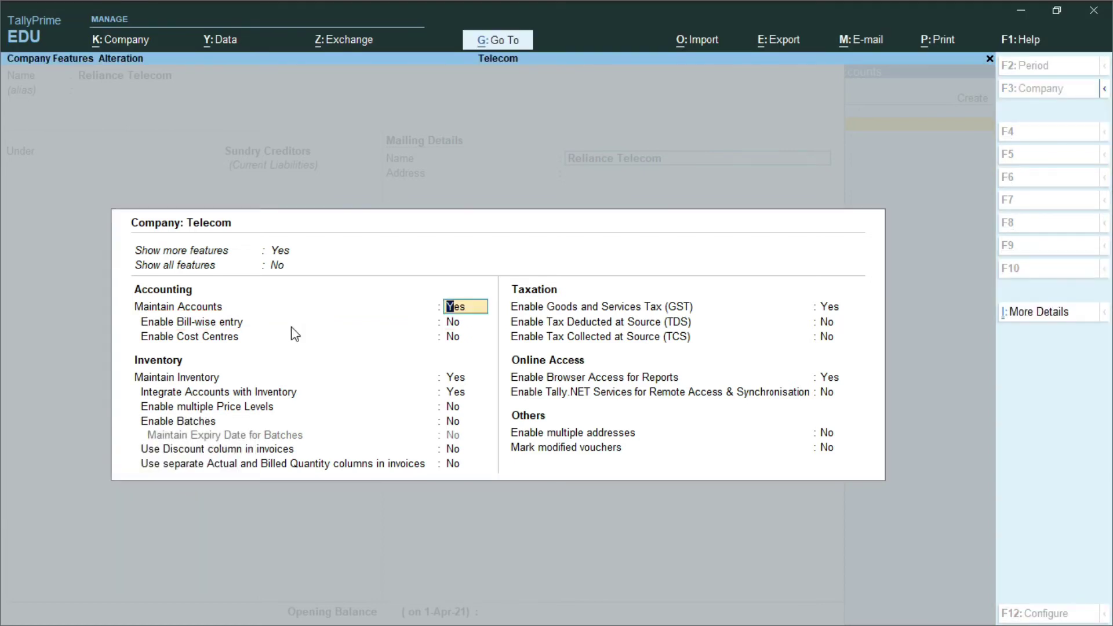
pyautogui.press('Return')
pyautogui.press('y')
pyautogui.press('Return')
# Keep the remaining accounting and inventory features as set and accept the company's existing GST details
pyautogui.press('Return')
pyautogui.press('Return')
pyautogui.press('Return')
pyautogui.press('Return')
pyautogui.press('Return')
pyautogui.press('Return')
pyautogui.press('Return')
pyautogui.press('Return')
pyautogui.press('Return')
pyautogui.press('Return')
pyautogui.press('Return')
pyautogui.press('Return')
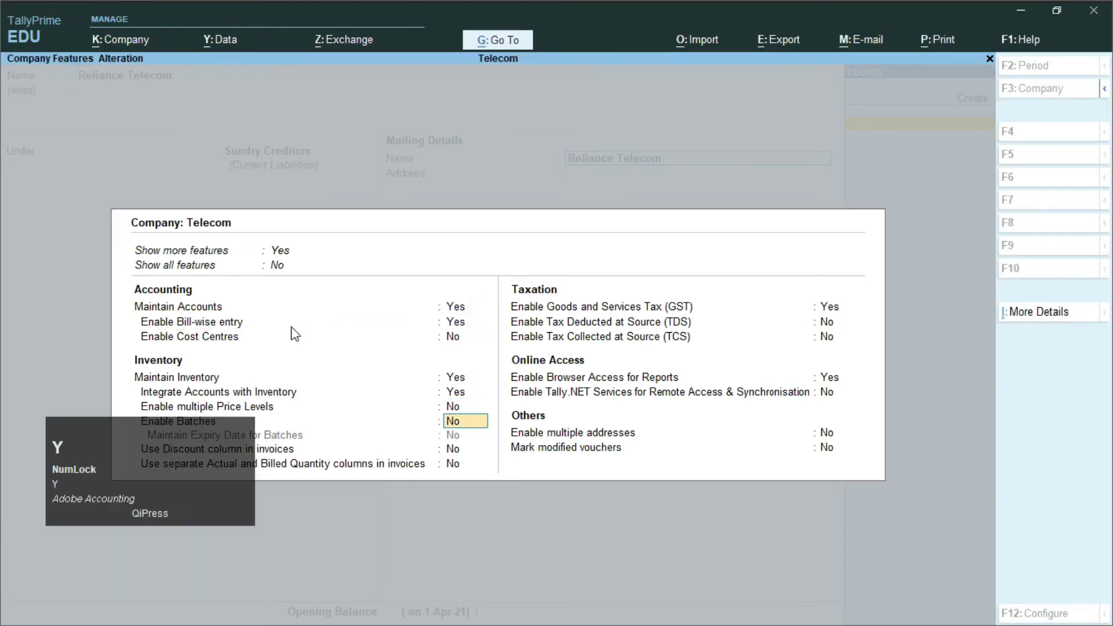
pyautogui.press('Return')
pyautogui.press('Return')
pyautogui.press('Return')
pyautogui.press('Return')
pyautogui.press('Return')
pyautogui.press('Return')
pyautogui.press('Return')
pyautogui.press('Return')
pyautogui.press('Return')
pyautogui.press('Return')
pyautogui.press('Return')
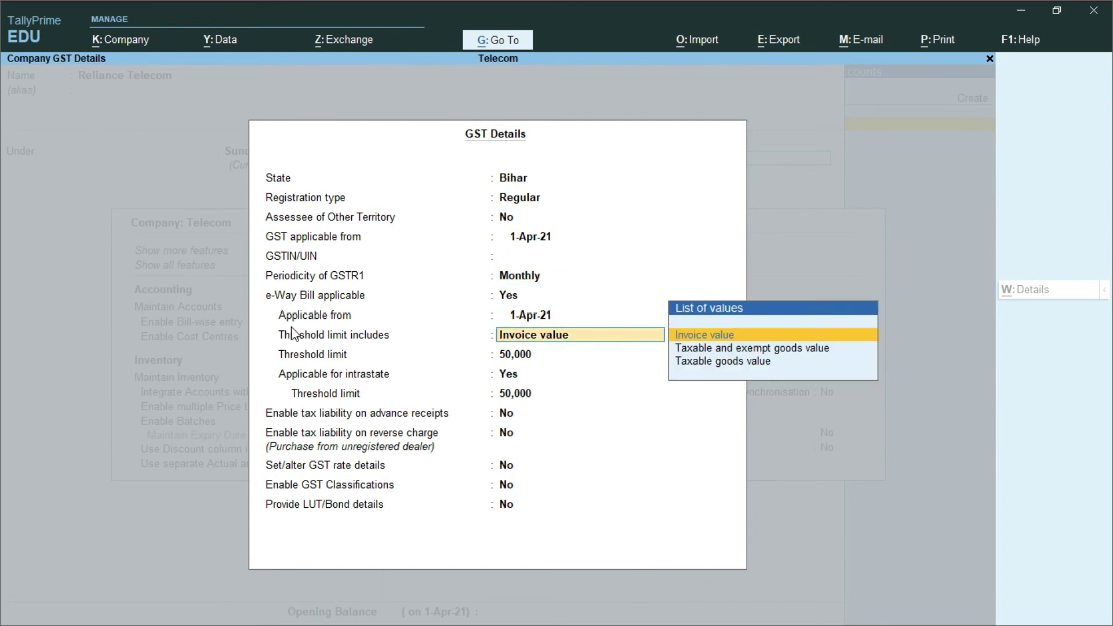
pyautogui.press('Return')
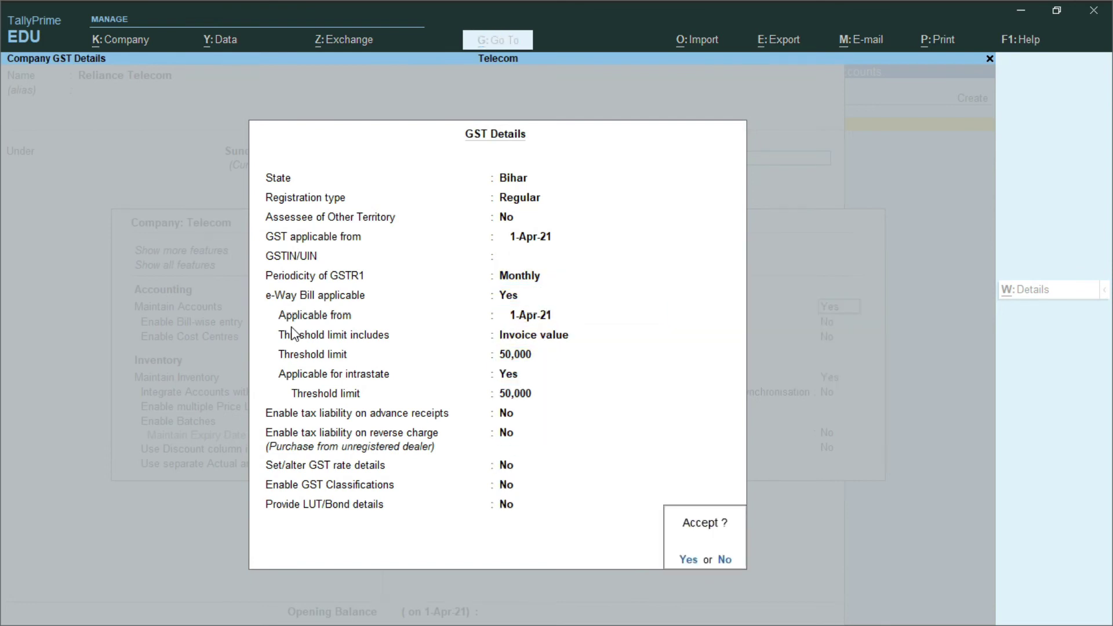
pyautogui.press('Return')
# Keep the remaining taxation, online access and other settings, and save the company features
pyautogui.press('Return')
pyautogui.press('Return')
pyautogui.press('Return')
pyautogui.press('Return')
pyautogui.press('Return')
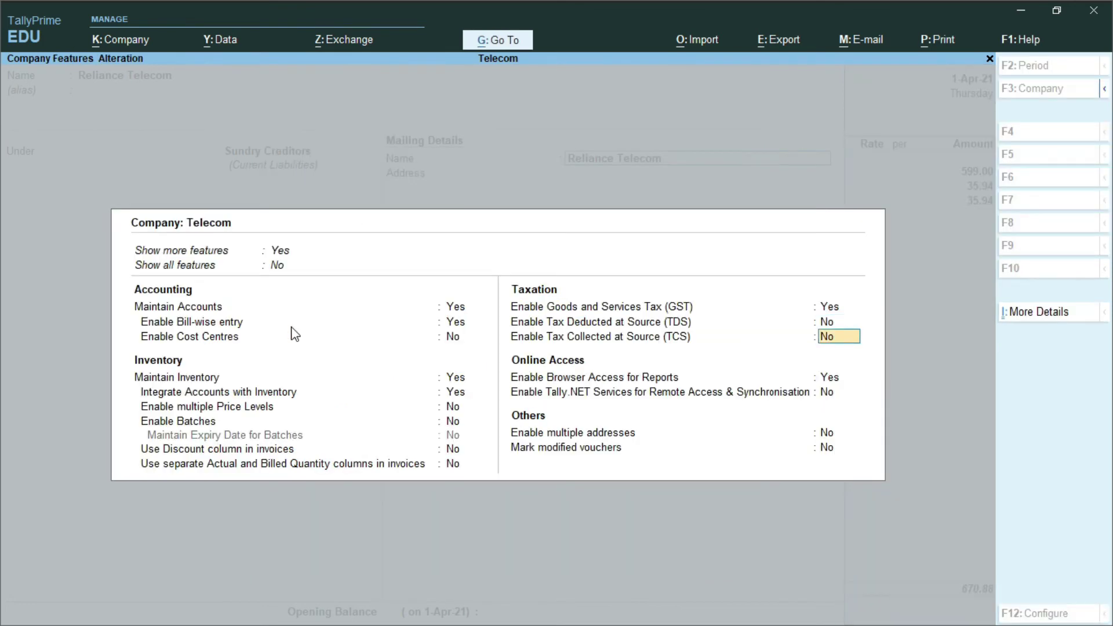
pyautogui.press('Return')
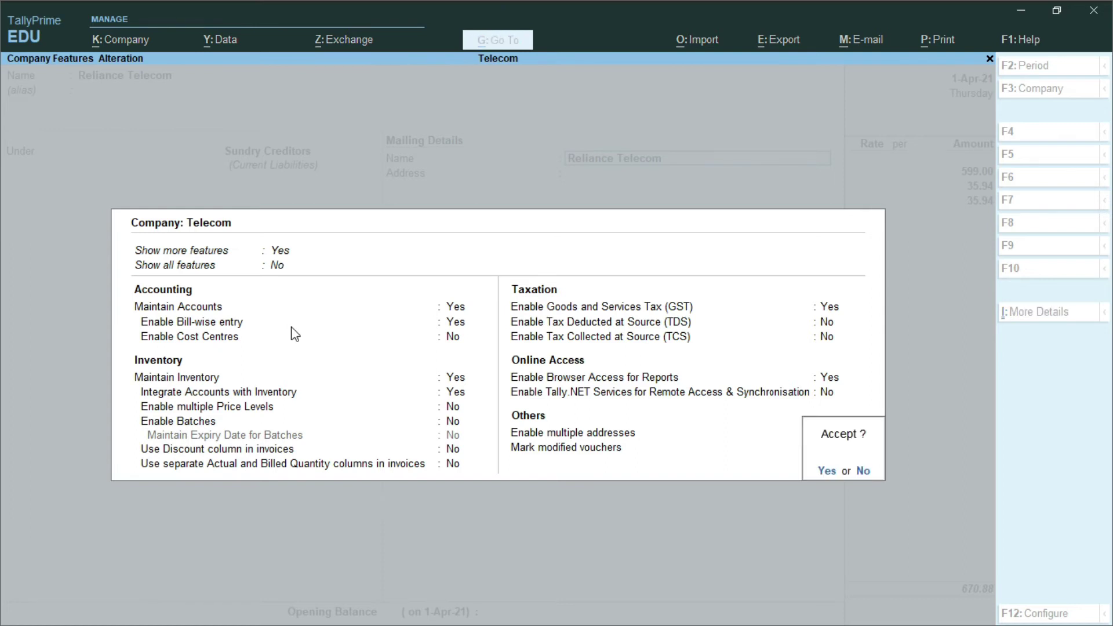
pyautogui.press('Return')
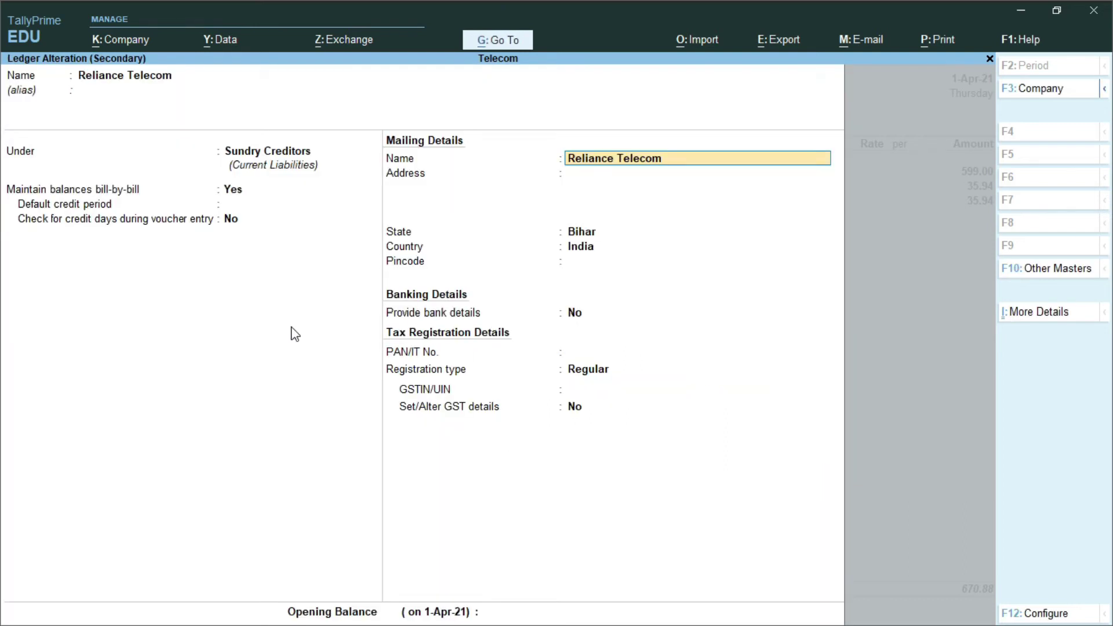
# Keep Maintain balances bill-by-bill set to Yes for Reliance Telecom, leave the other details unchanged, and save the ledger
pyautogui.press('Up')
pyautogui.press('Up')
pyautogui.press('Up')
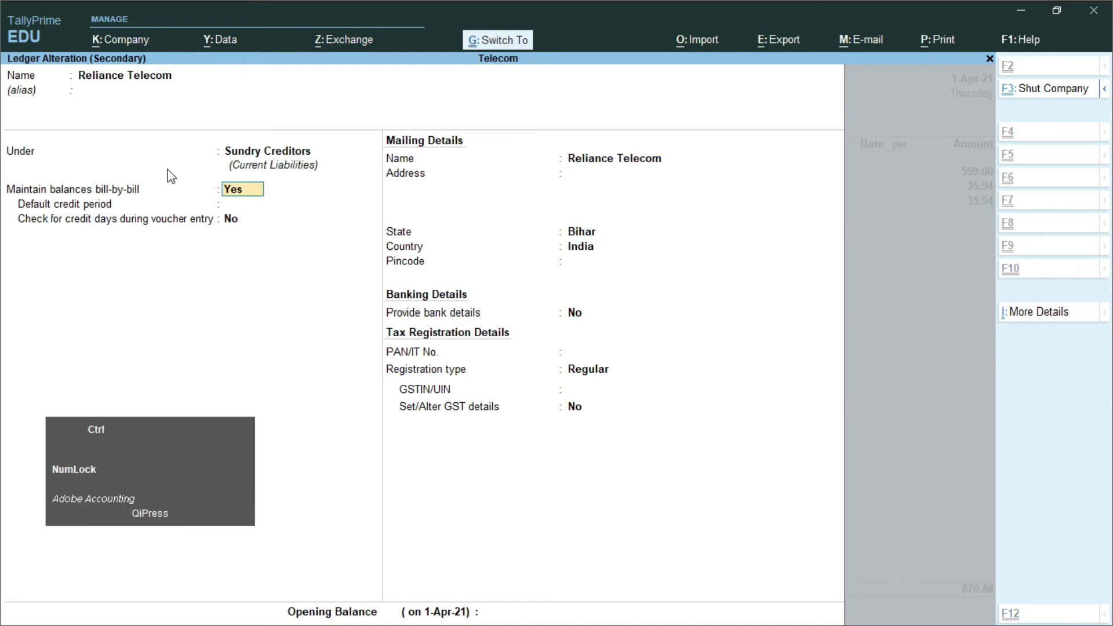
pyautogui.hotkey('ctrl', '2')
pyautogui.moveTo(4, 174); pyautogui.dragTo(270, 201)
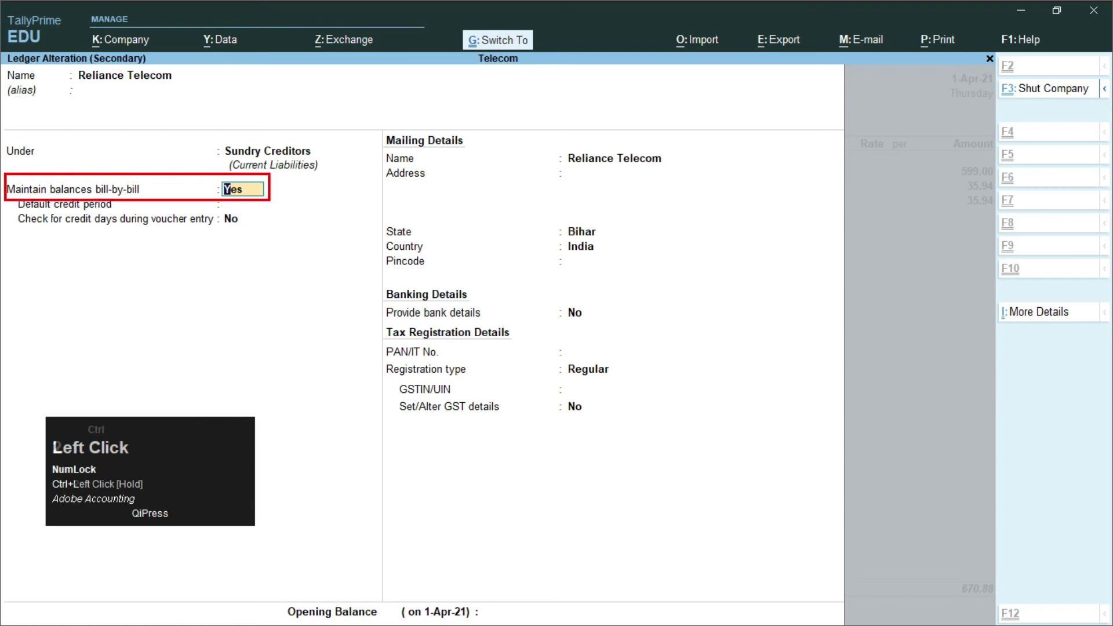
pyautogui.hotkey('ctrl', '2')
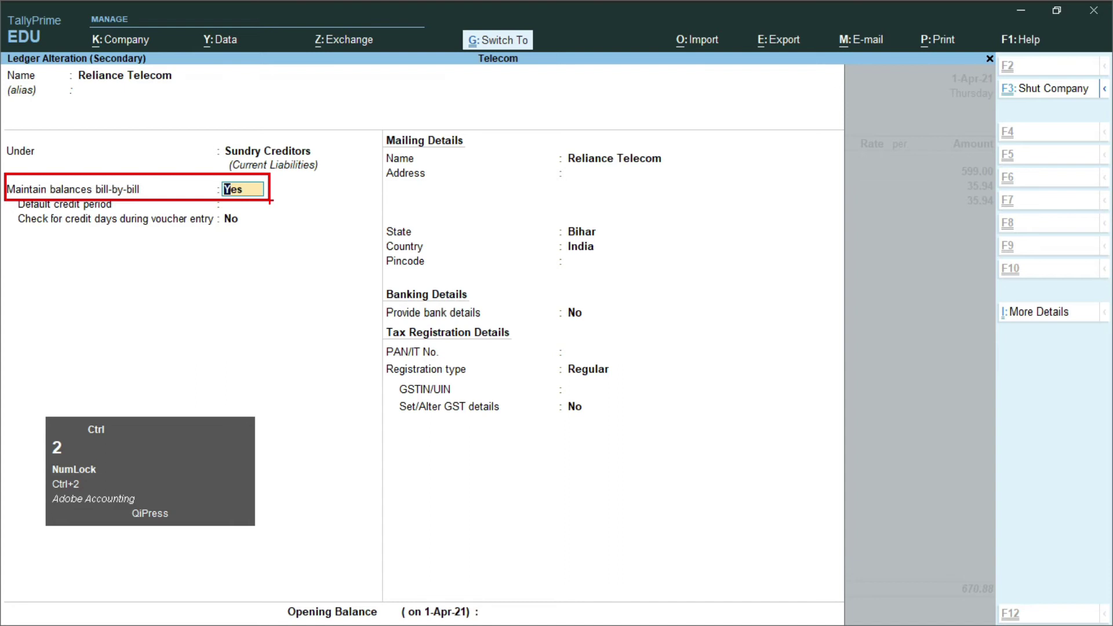
pyautogui.press('Escape')
pyautogui.press('Return')
pyautogui.press('Return')
pyautogui.press('Return')
pyautogui.press('Return')
pyautogui.press('Return')
pyautogui.press('Return')
pyautogui.press('Return')
pyautogui.press('Return')
pyautogui.press('Return')
pyautogui.press('Return')
pyautogui.press('Return')
pyautogui.press('Return')
pyautogui.press('Return')
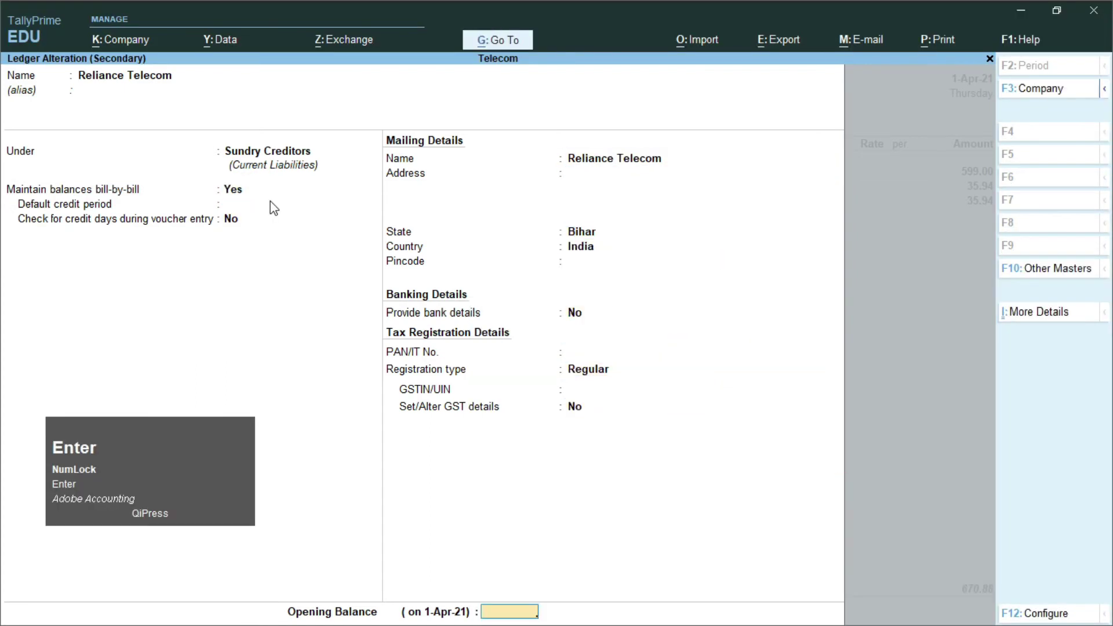
pyautogui.press('Return')
pyautogui.press('Return')
# Keep Reliance Telecom as the purchase voucher's party and accept its receipt and party details again
pyautogui.press('Return')
pyautogui.press('Return')
pyautogui.press('Return')
pyautogui.press('Return')
pyautogui.press('Return')
pyautogui.press('Return')
pyautogui.press('Return')
pyautogui.press('Return')
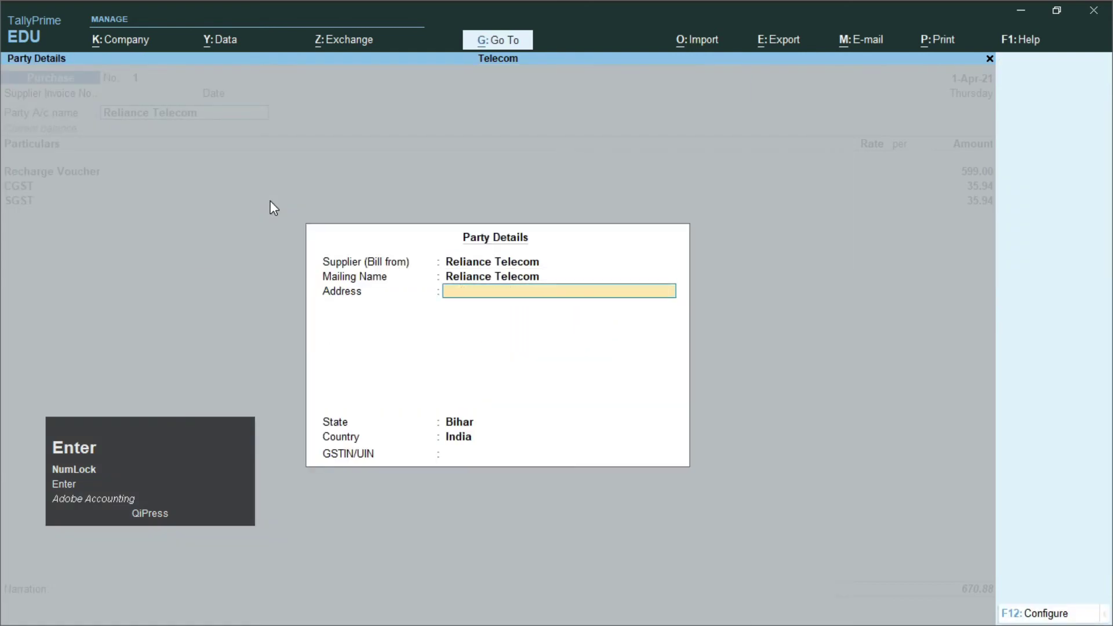
pyautogui.press('Return')
pyautogui.press('Return')
pyautogui.press('Return')
pyautogui.press('Return')
# Accept the purchase voucher's party details and entries, and use New Ref as the bill reference type for Reliance Telecom
pyautogui.press('Return')
pyautogui.press('Return')
pyautogui.press('Return')
pyautogui.press('Return')
pyautogui.press('Return')
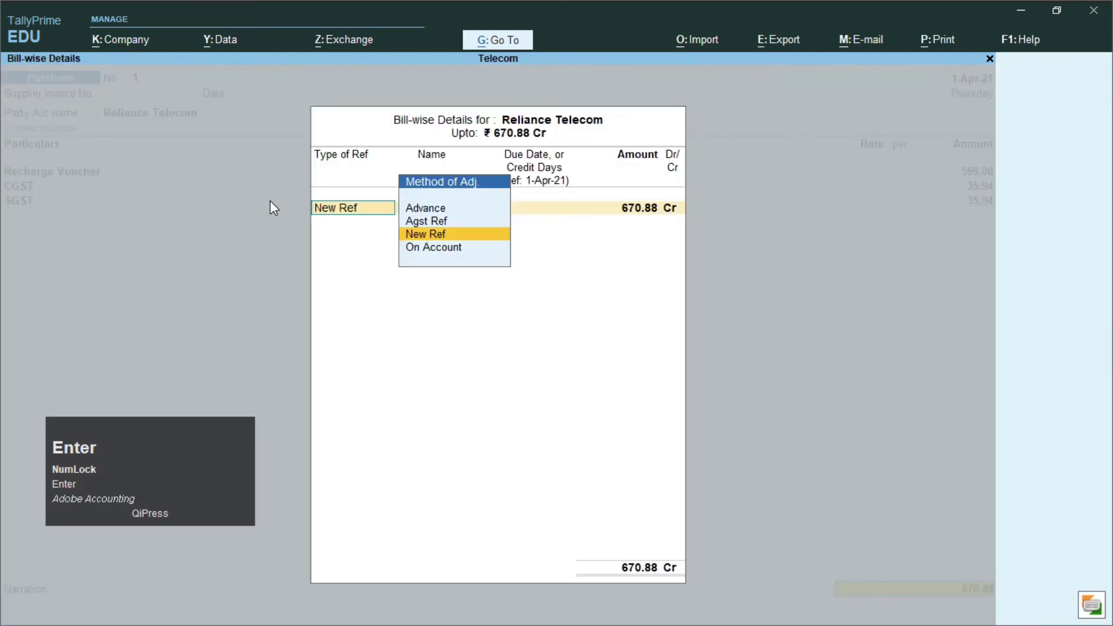
pyautogui.press('Return')
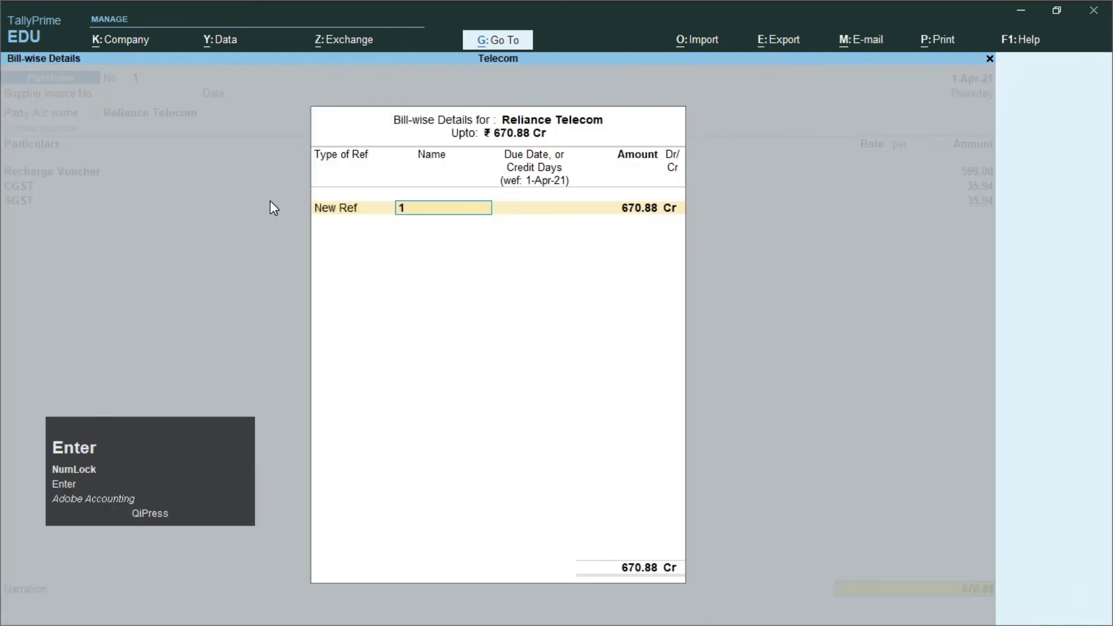
# Name the new bill reference Jio-01 after the invoice in the service tax PDF, keep its amount as credit, and save the purchase voucher
pyautogui.hotkey('alt', 'Tab')
pyautogui.moveTo(489, 265); pyautogui.dragTo(554, 266)
pyautogui.hotkey('alt', 'Tab')
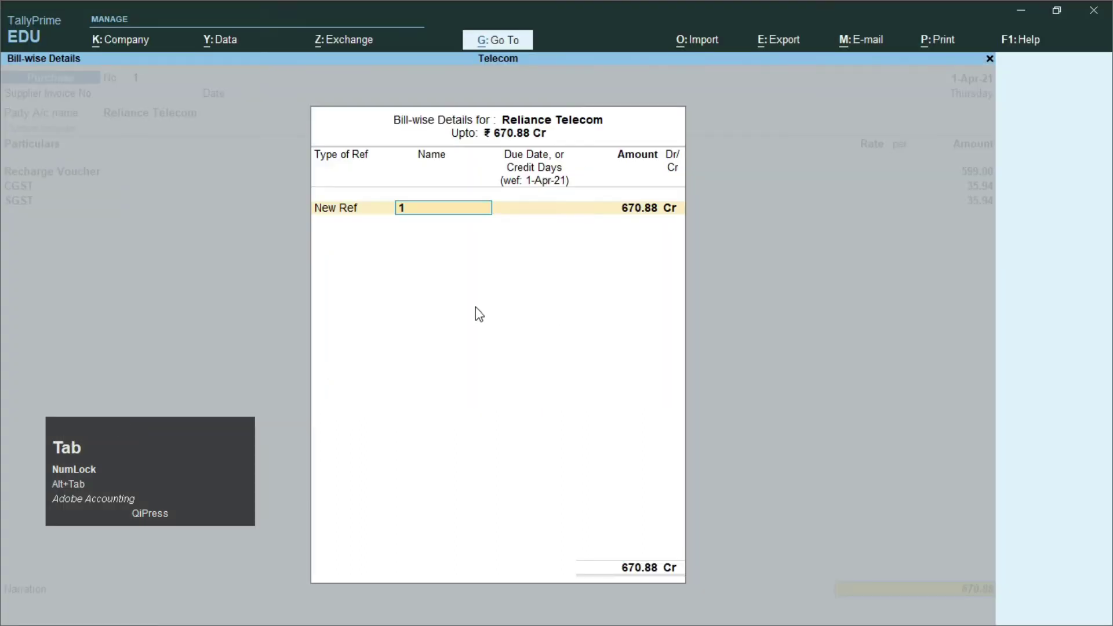
pyautogui.write('Jio')
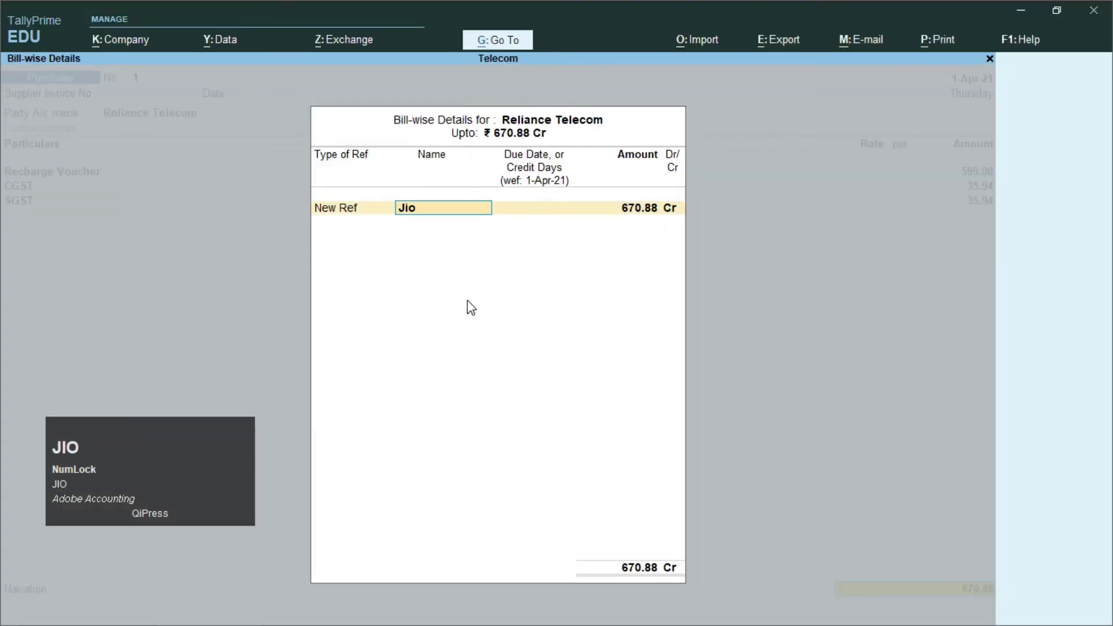
pyautogui.write('-01')
pyautogui.press('Return')
pyautogui.press('Return')
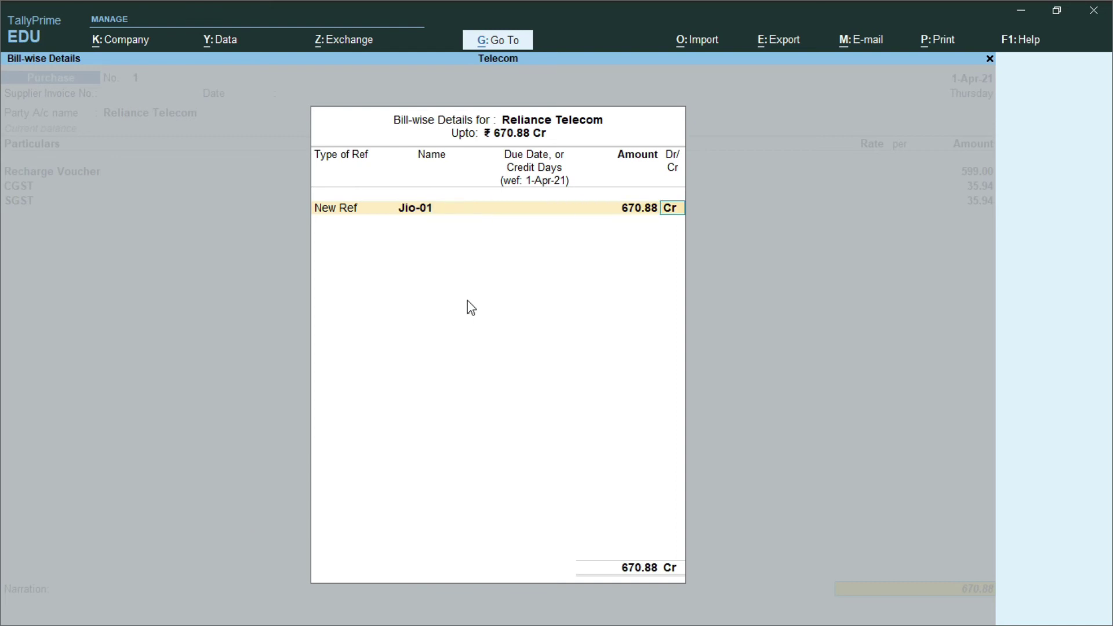
pyautogui.press('Return')
pyautogui.press('Return')
pyautogui.press('Return')
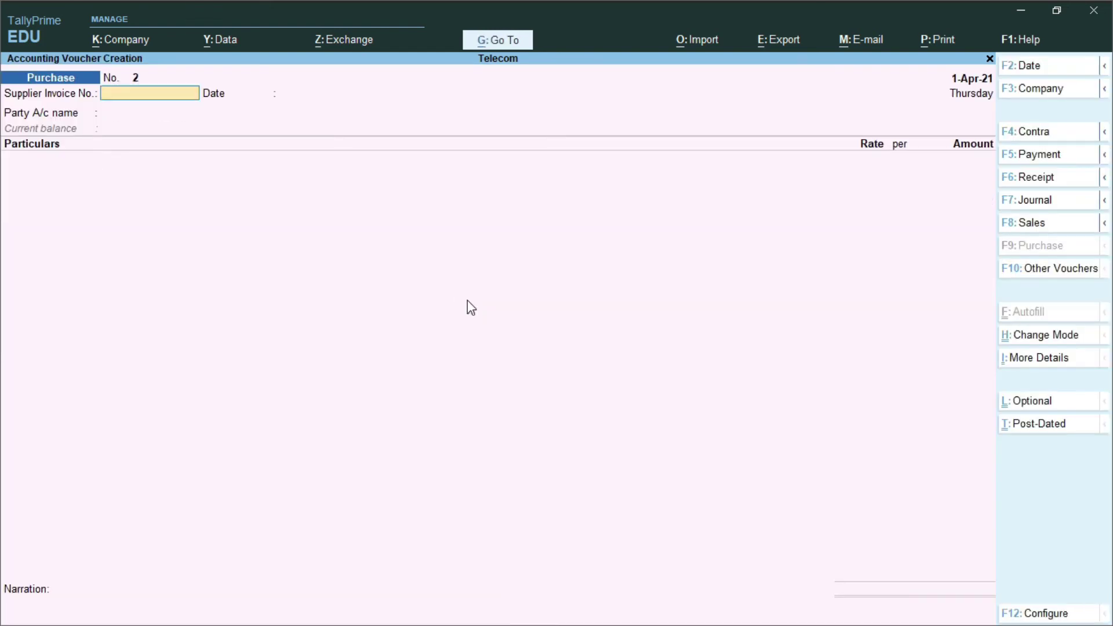
# Check the cheque payment transaction in the service tax PDF and debit Reliance Telecom 599 in a new TallyPrime payment voucher
pyautogui.hotkey('alt', 'Tab')
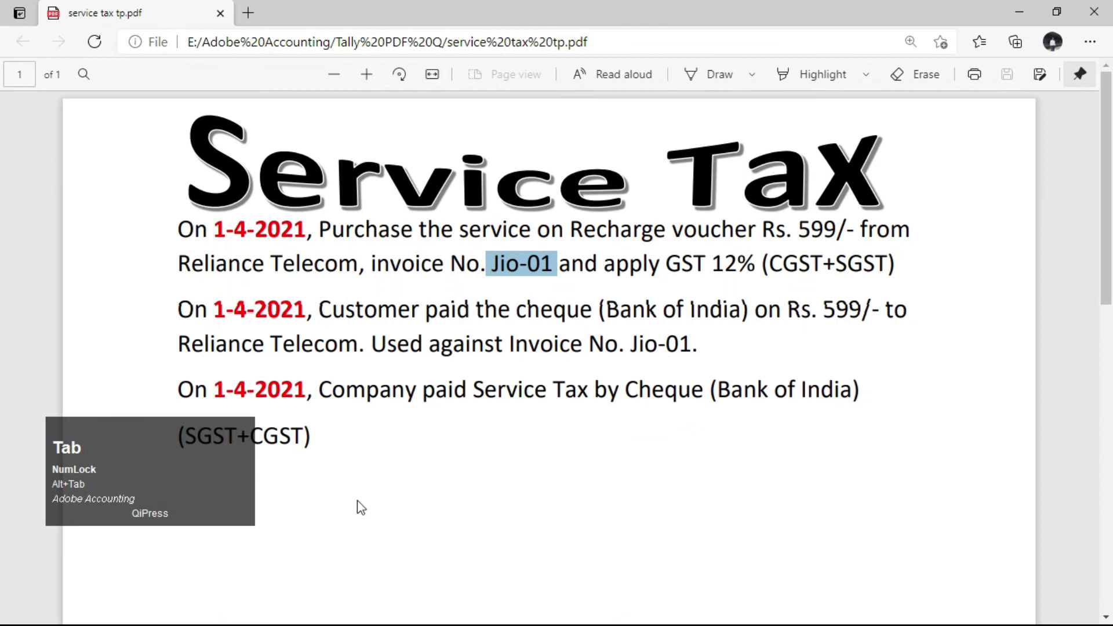
pyautogui.moveTo(322, 313); pyautogui.dragTo(747, 316)
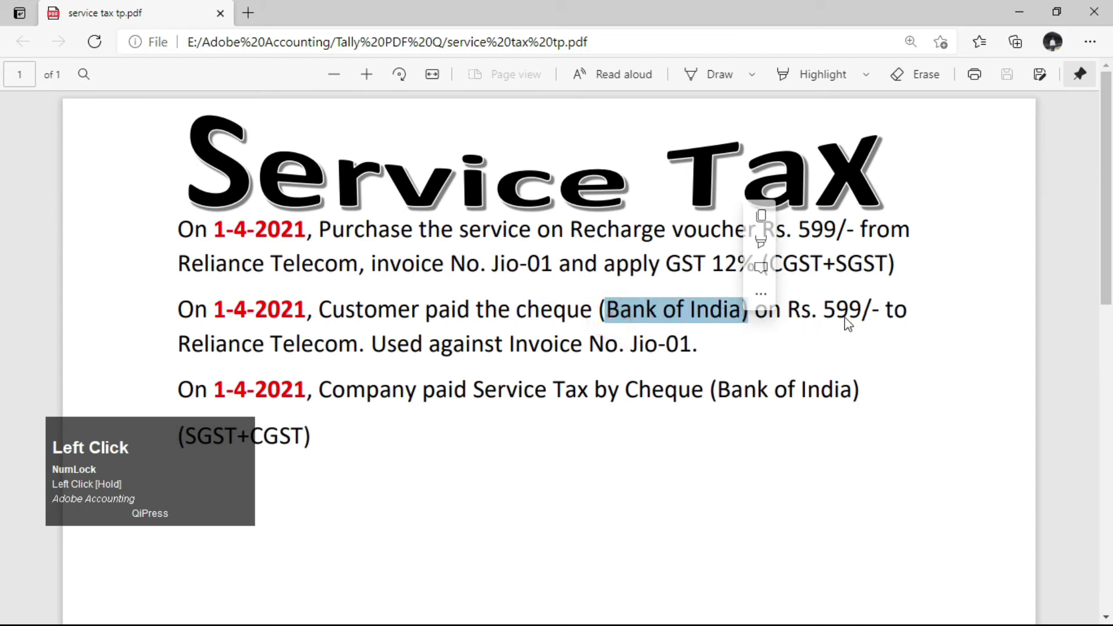
pyautogui.moveTo(823, 317); pyautogui.dragTo(879, 318)
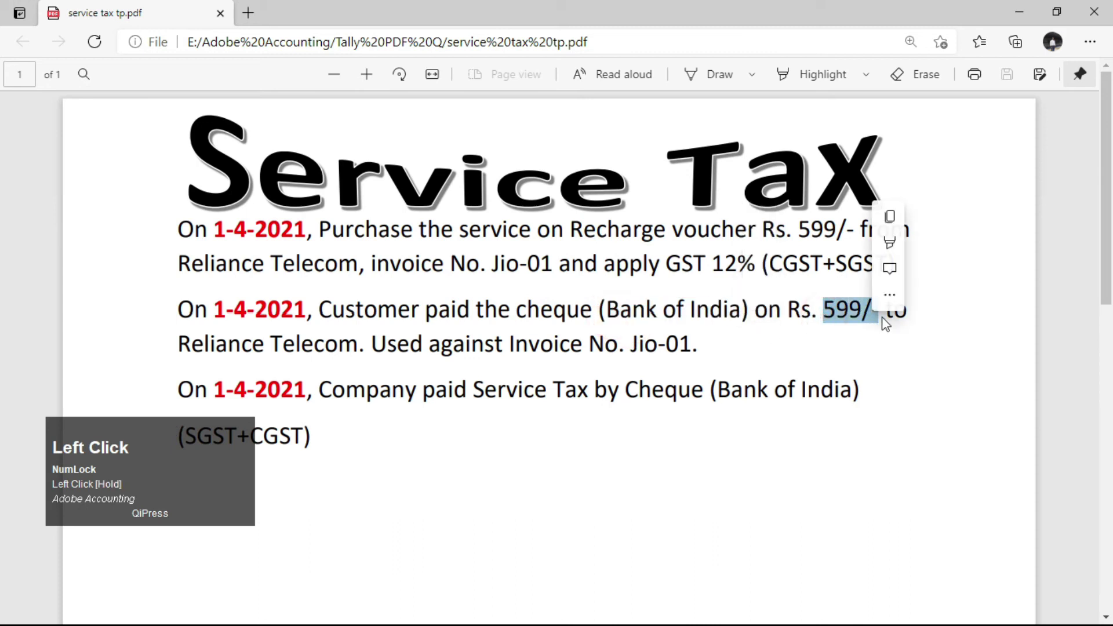
pyautogui.click(890, 319)
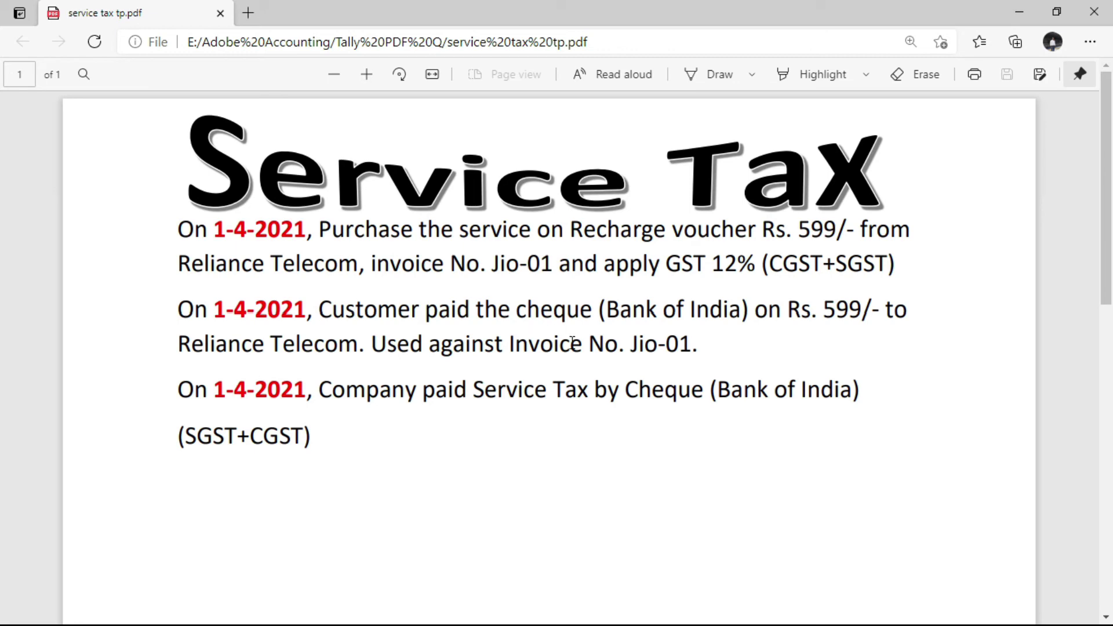
pyautogui.hotkey('alt', 'Tab')
pyautogui.press('F5')
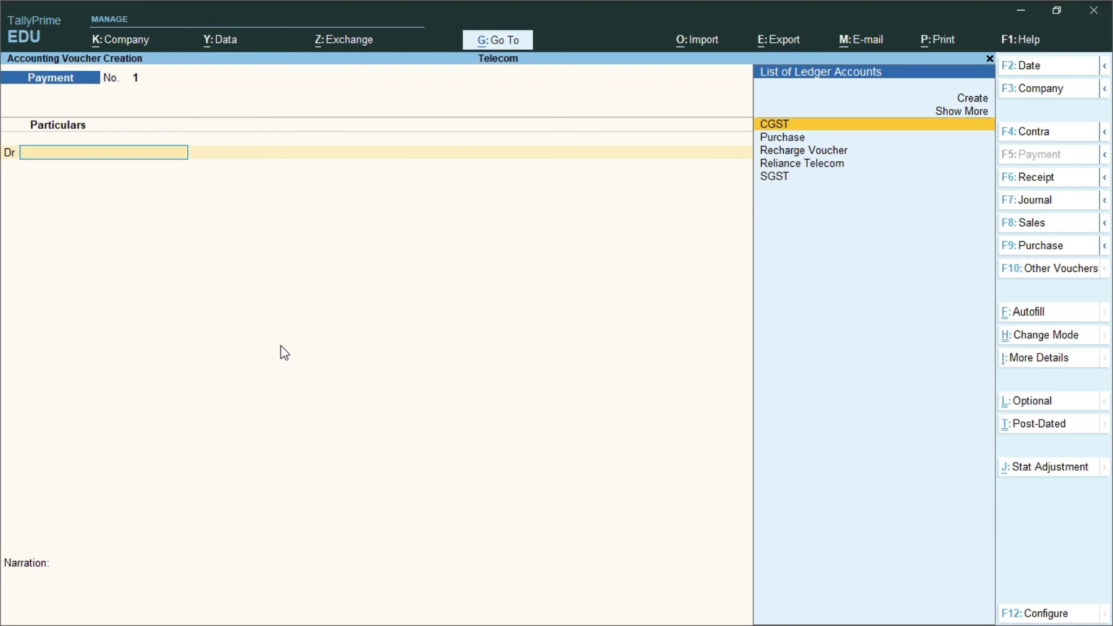
pyautogui.write('R')
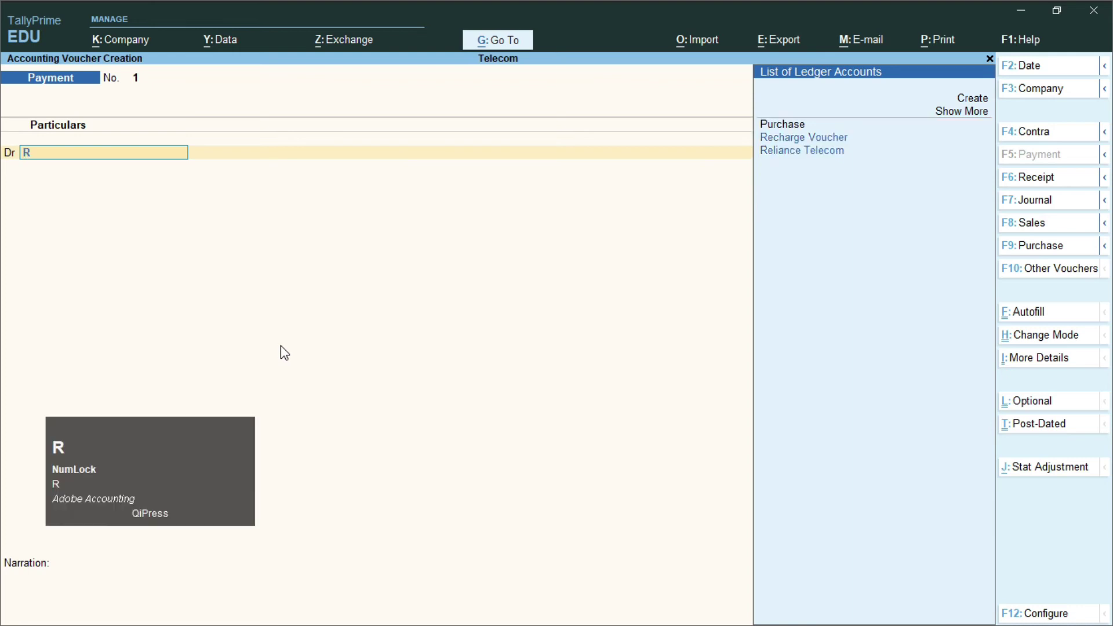
pyautogui.press('Down')
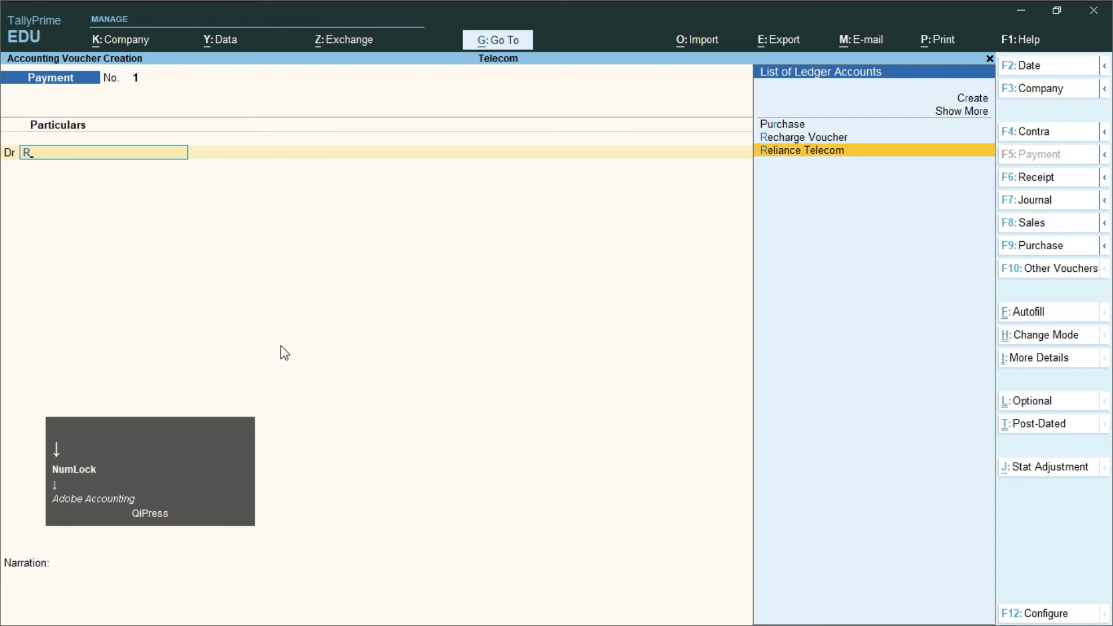
pyautogui.press('Return')
pyautogui.write('599')
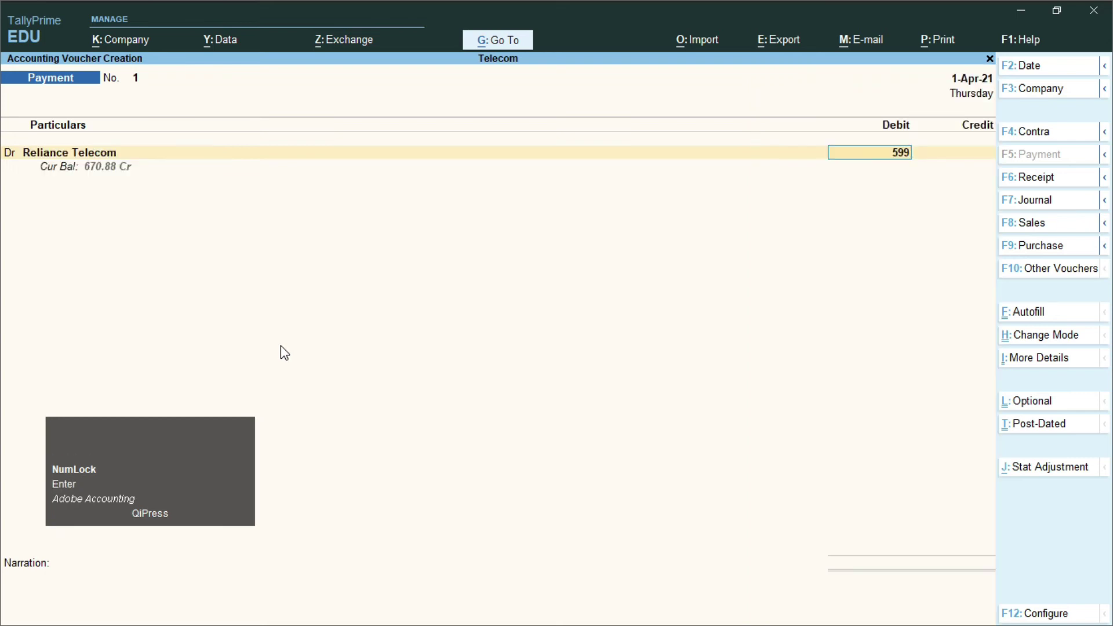
# Allocate the 599.00 debit to Reliance Telecom as Agst Ref against the pending bill Jio-01
pyautogui.press('Return')
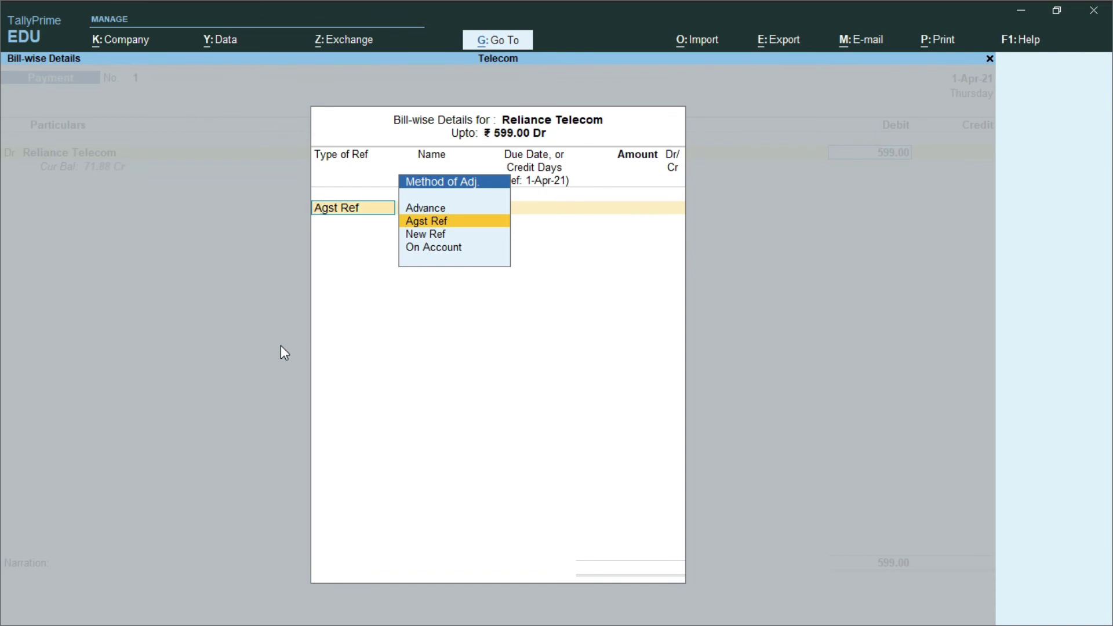
pyautogui.press('Return')
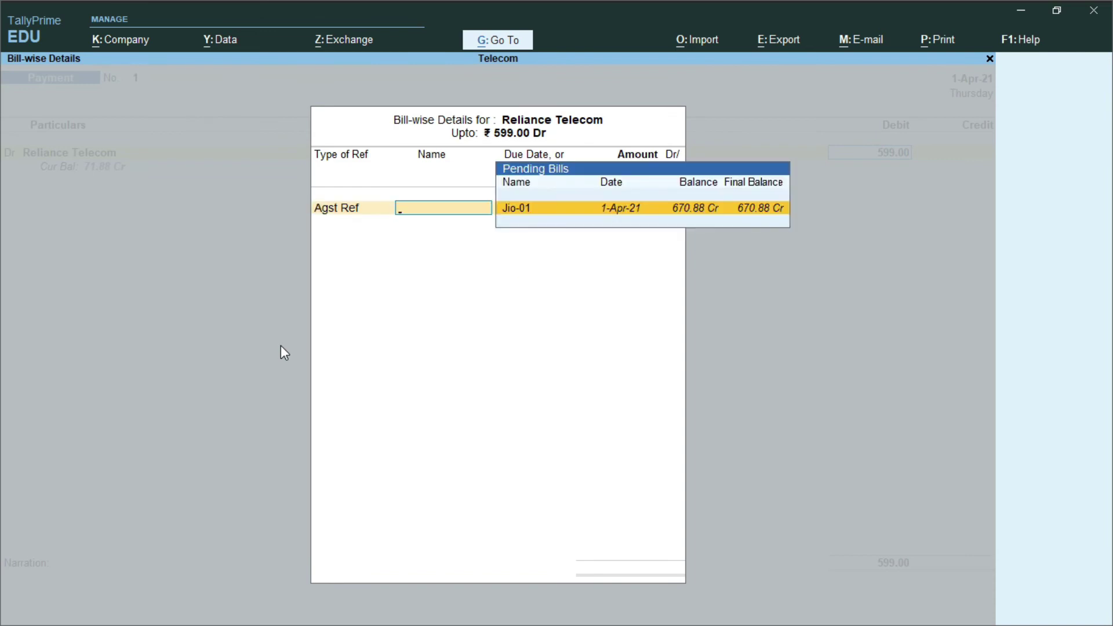
pyautogui.press('Return')
pyautogui.press('Return')
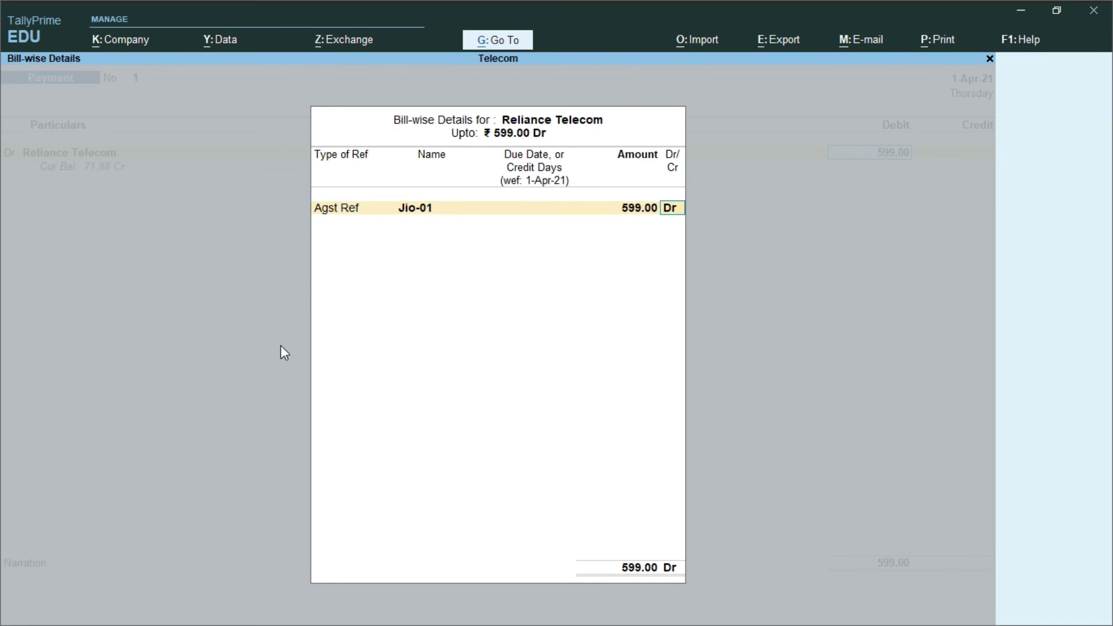
pyautogui.press('Return')
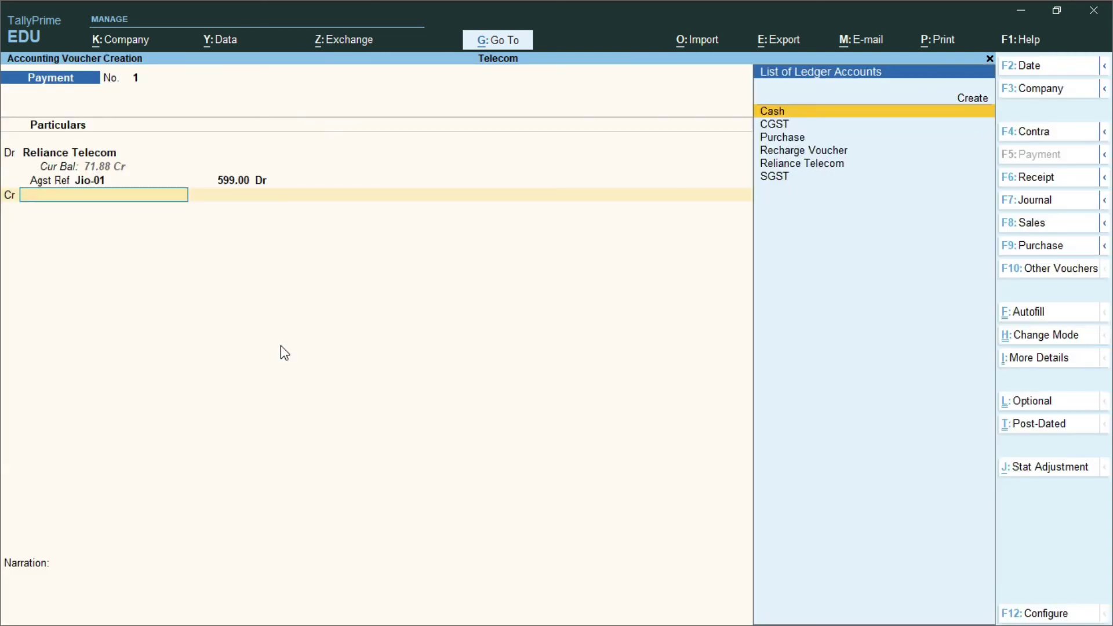
# Create a ledger named Bank of India under Bank Accounts for the payment voucher's credit entry
pyautogui.hotkey('alt', 'c')
pyautogui.write('Bank of india')
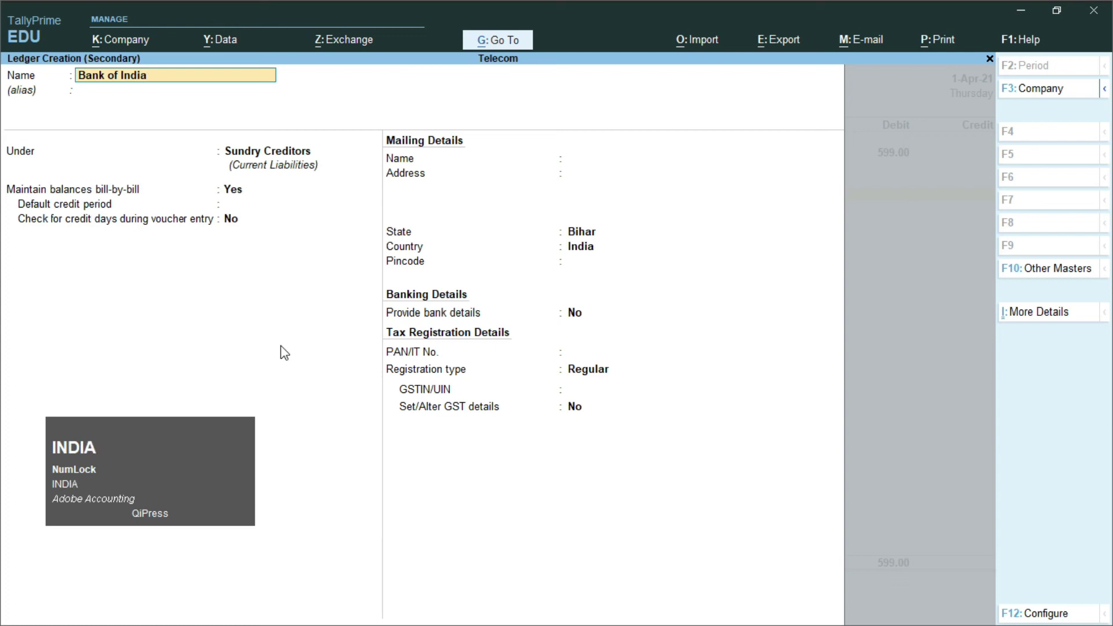
pyautogui.press('Return')
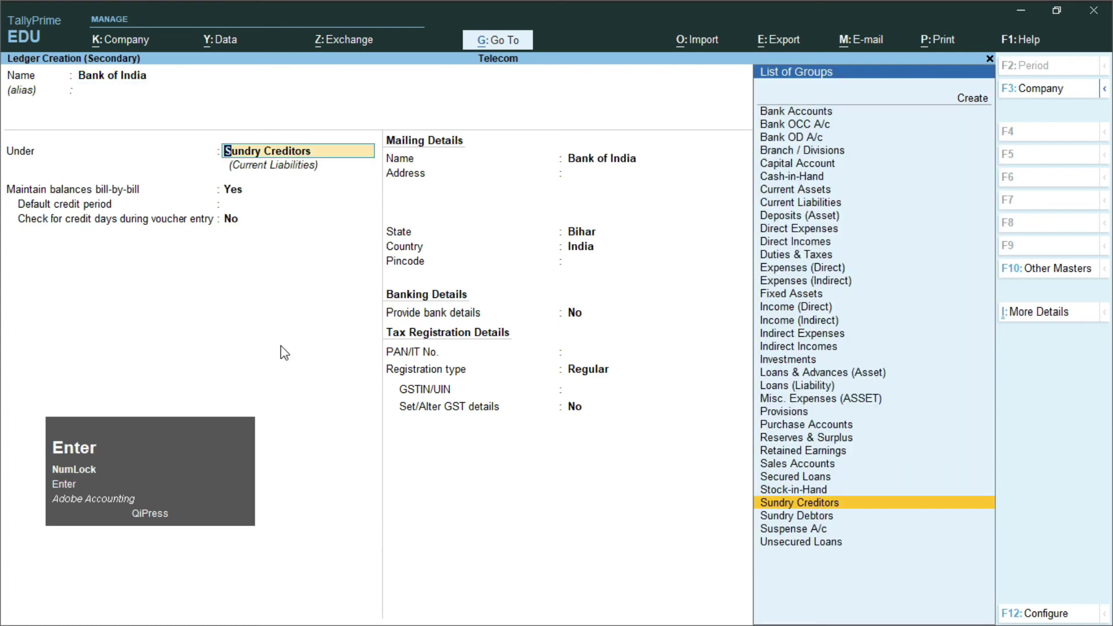
pyautogui.write('B')
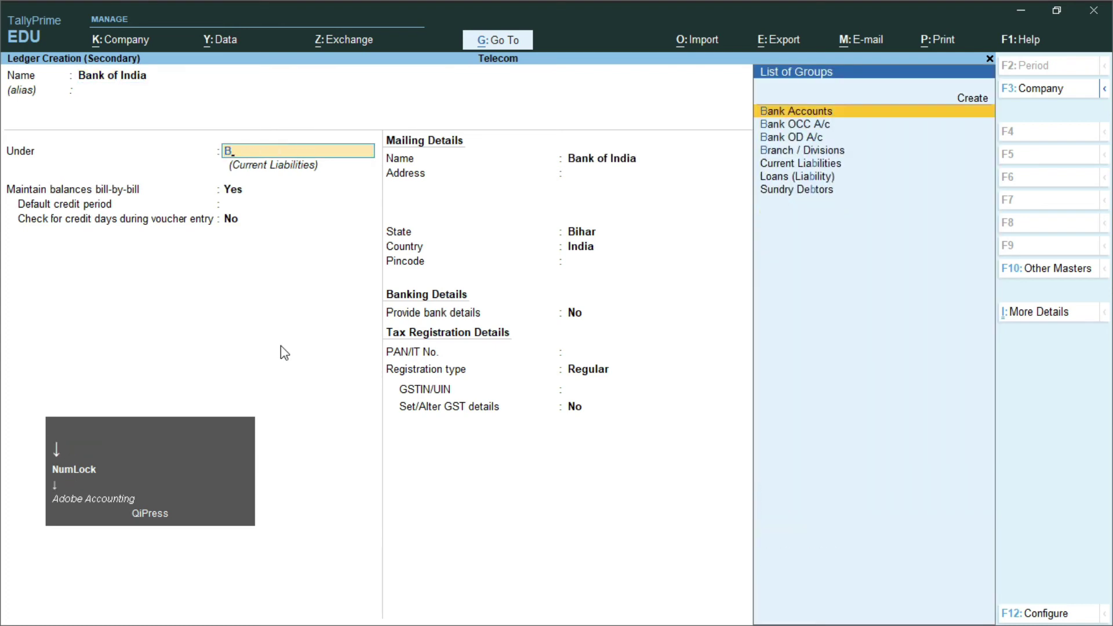
pyautogui.press('Return')
# Keep the default bank account, cheque and mailing details with Bihar as the state, and save the Bank of India ledger
pyautogui.press('Return')
pyautogui.press('Return')
pyautogui.press('Return')
pyautogui.press('Return')
pyautogui.press('Return')
pyautogui.press('Return')
pyautogui.press('Return')
pyautogui.press('Return')
pyautogui.press('Return')
pyautogui.press('Return')
pyautogui.press('Return')
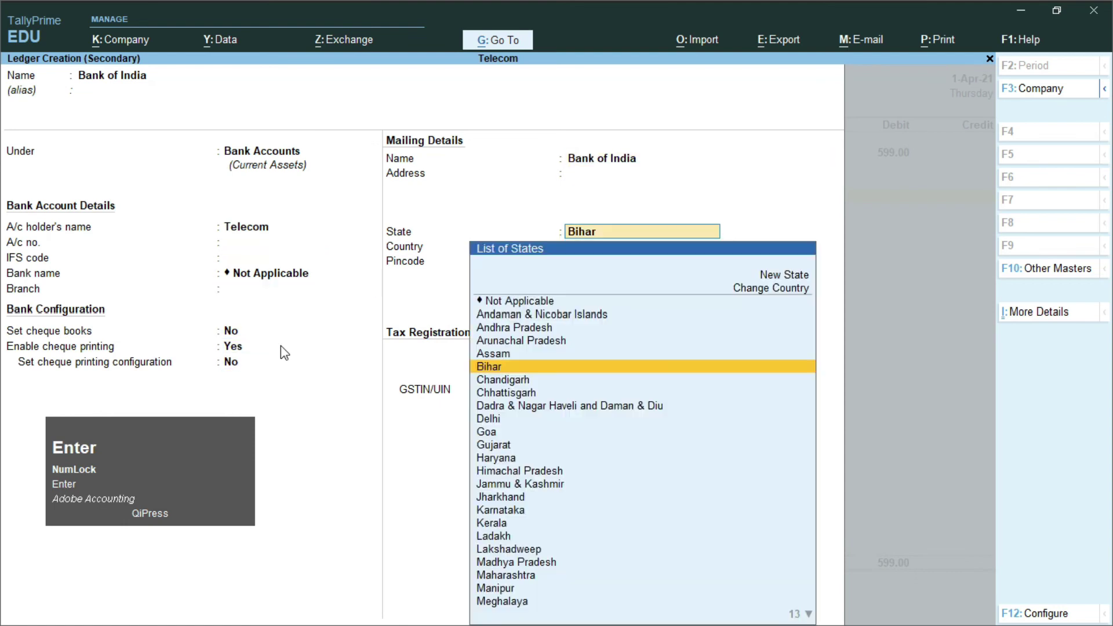
pyautogui.press('Return')
pyautogui.press('Return')
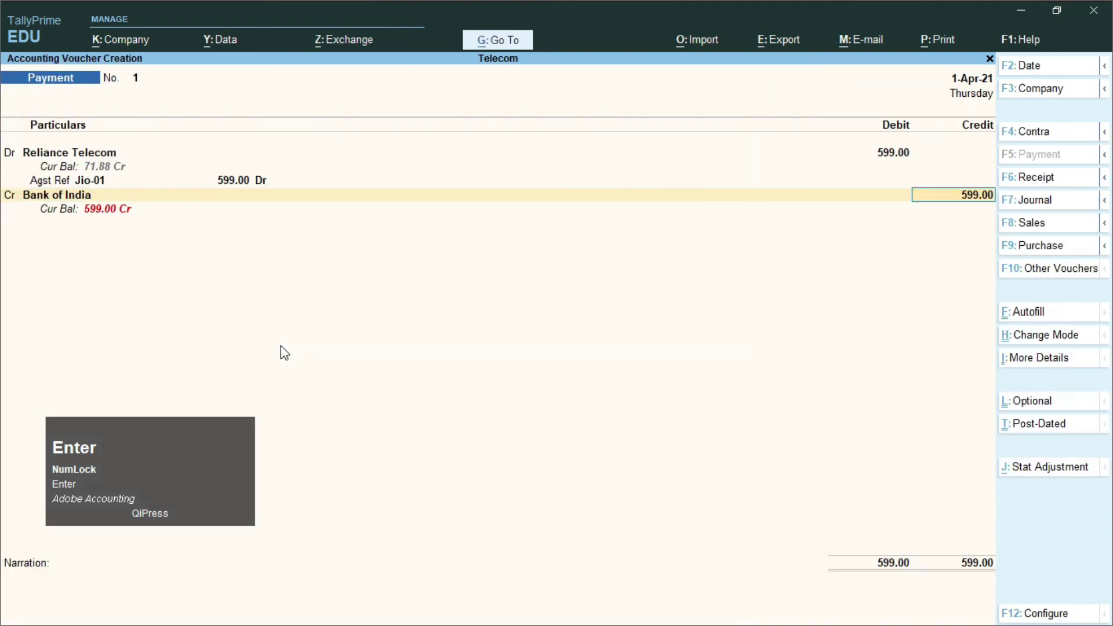
# Credit Bank of India 599.00, accept the cheque allocation dated 1-Apr-21, and save the payment voucher
pyautogui.press('Return')
pyautogui.press('Return')
pyautogui.press('Return')
pyautogui.press('Return')
pyautogui.press('Return')
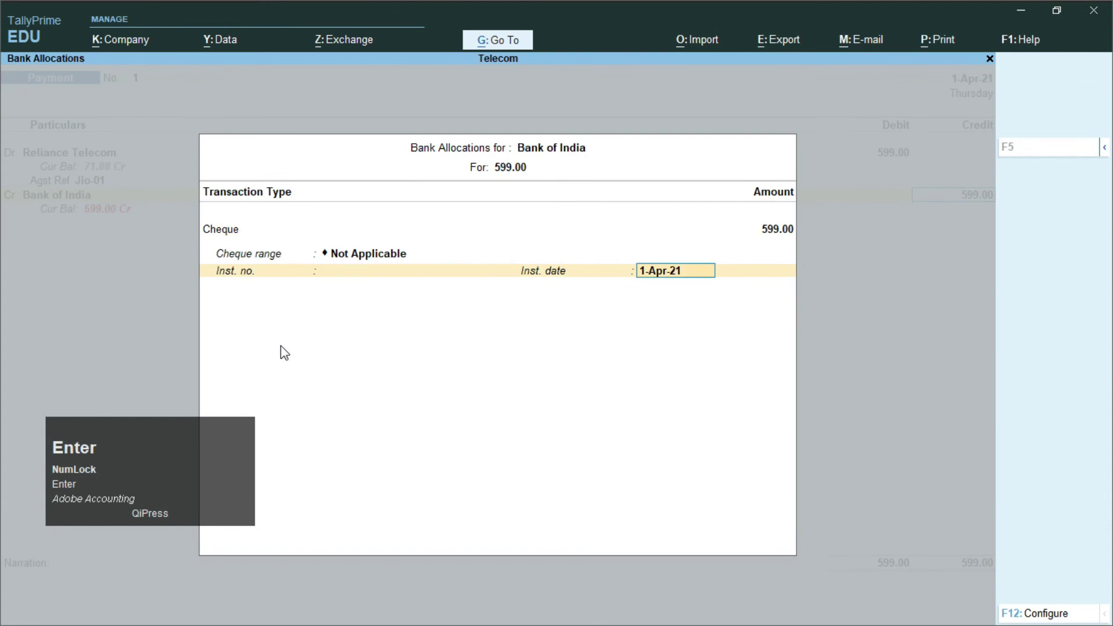
pyautogui.press('Return')
pyautogui.press('Return')
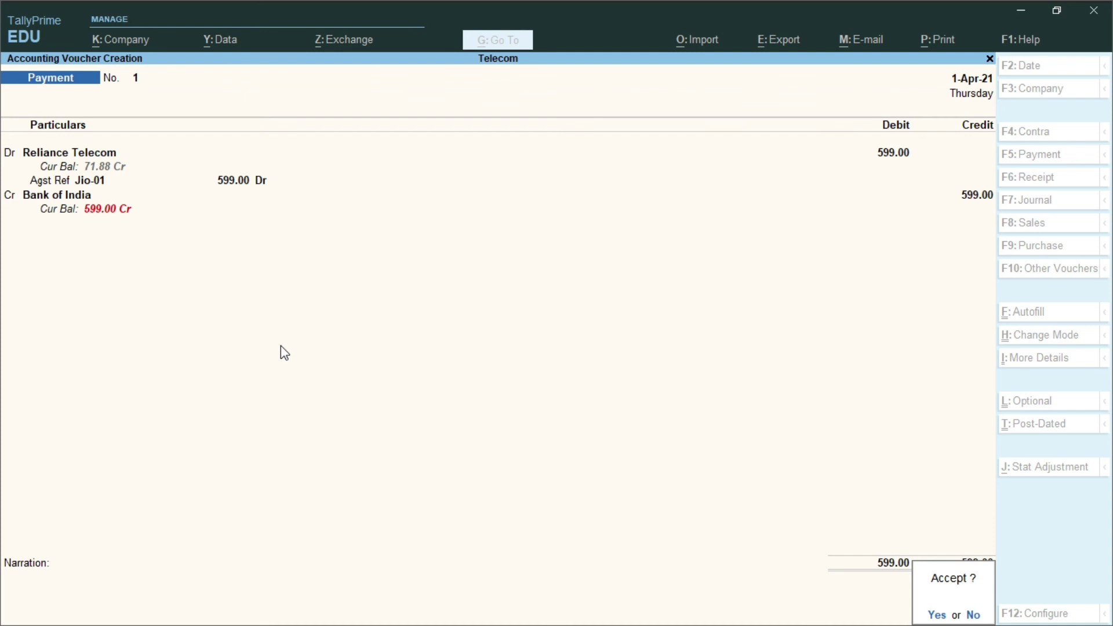
pyautogui.press('Return')
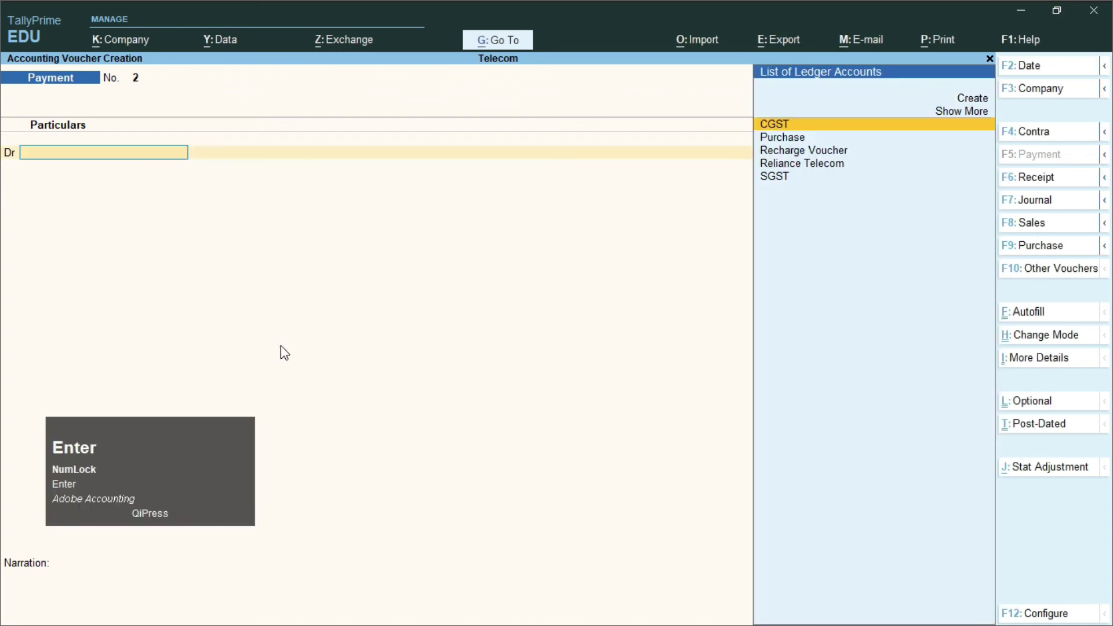
# Examine the third transaction in the service tax PDF, about the company's SGST and CGST payment by cheque
pyautogui.hotkey('alt', 'Tab')
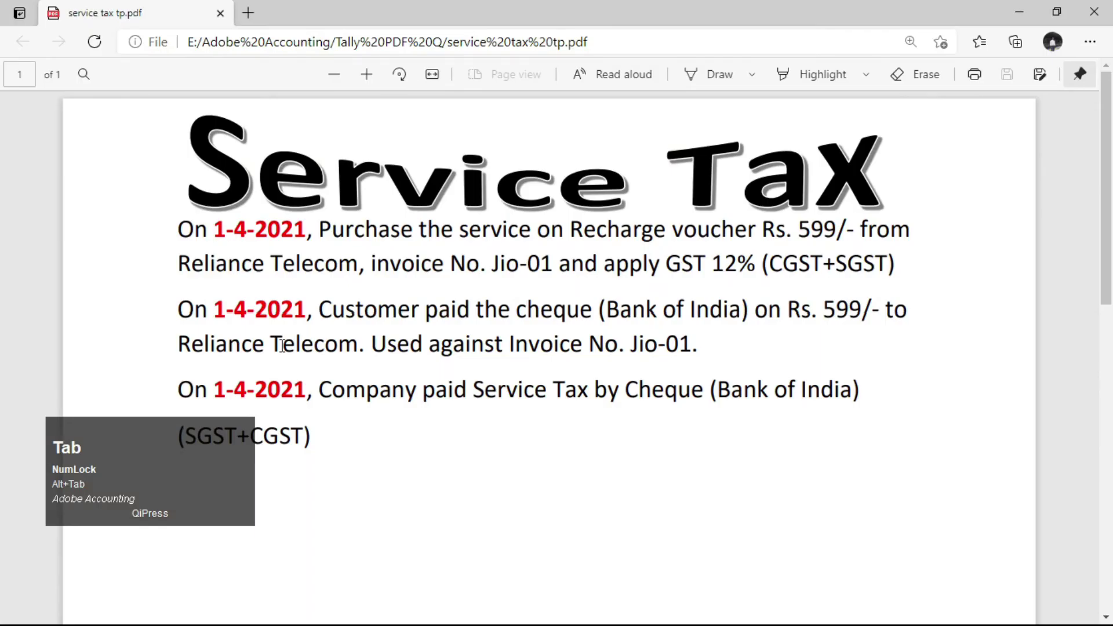
pyautogui.scroll(1, 3, 376)
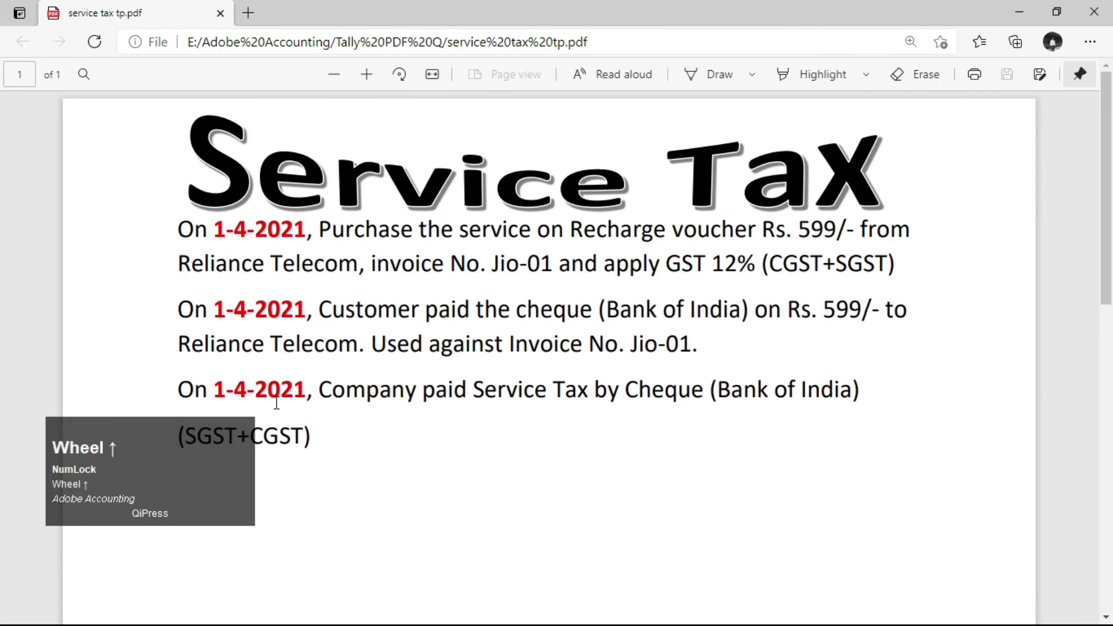
pyautogui.click(170, 451)
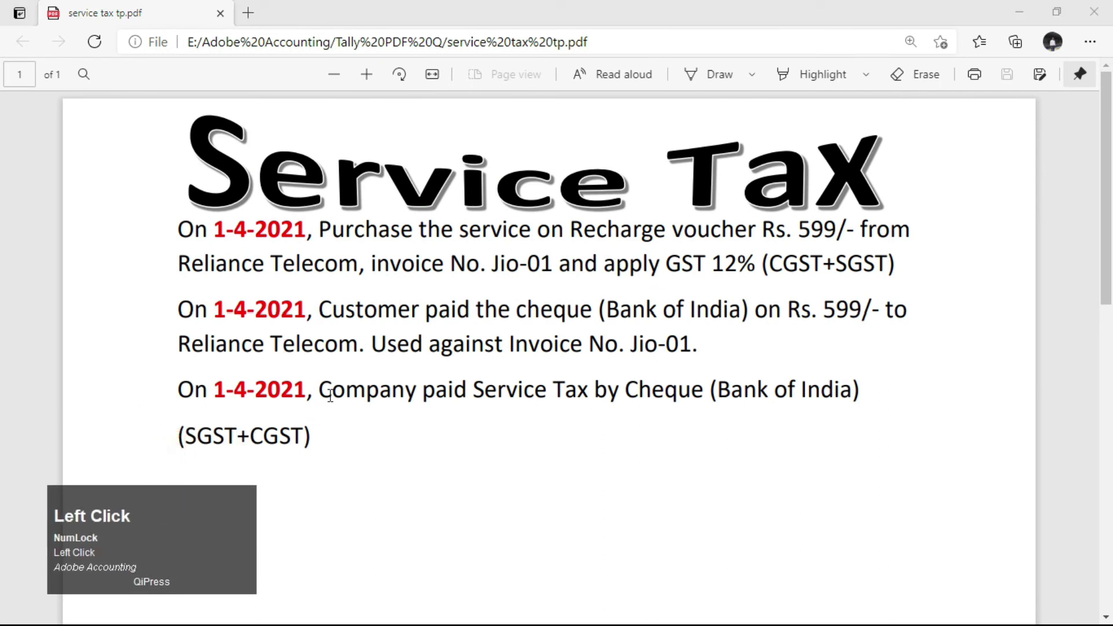
pyautogui.click(325, 392)
pyautogui.moveTo(316, 392); pyautogui.dragTo(623, 405)
pyautogui.click(612, 400)
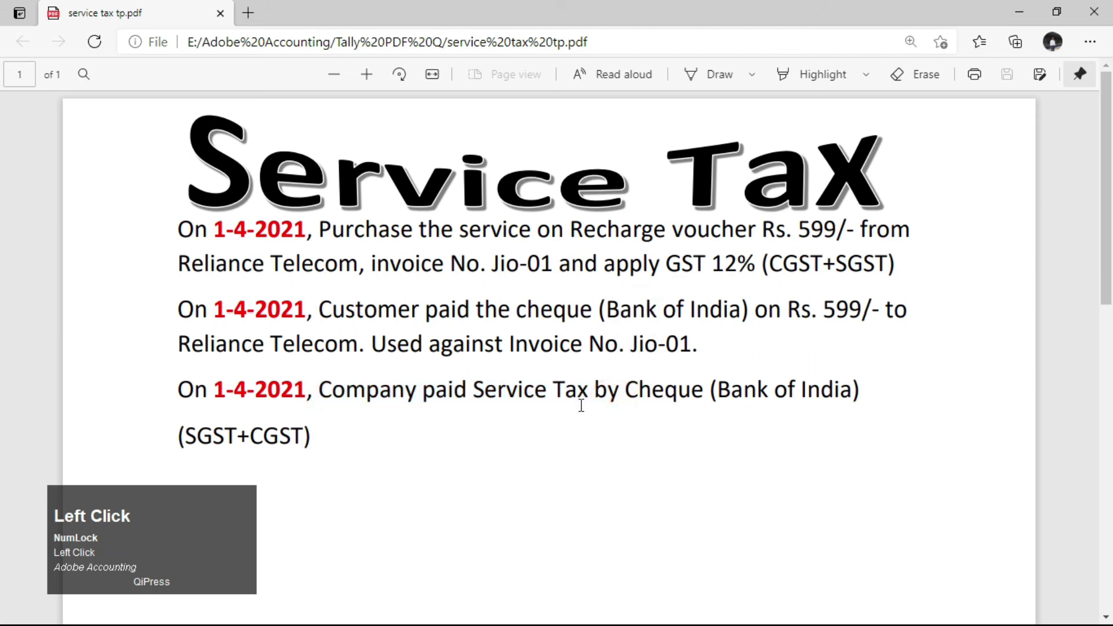
pyautogui.moveTo(184, 439); pyautogui.dragTo(303, 441)
pyautogui.click(368, 460)
pyautogui.hotkey('alt', 'Tab')
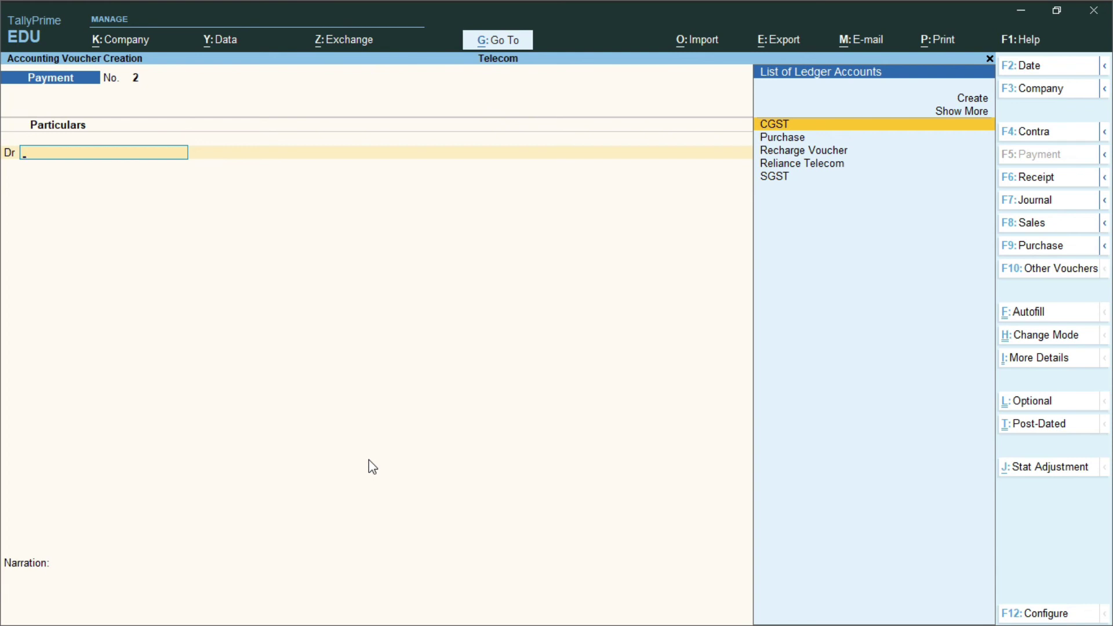
# Debit the CGST ledger 35.94 in payment voucher No. 2
pyautogui.press('Down')
pyautogui.press('Up')
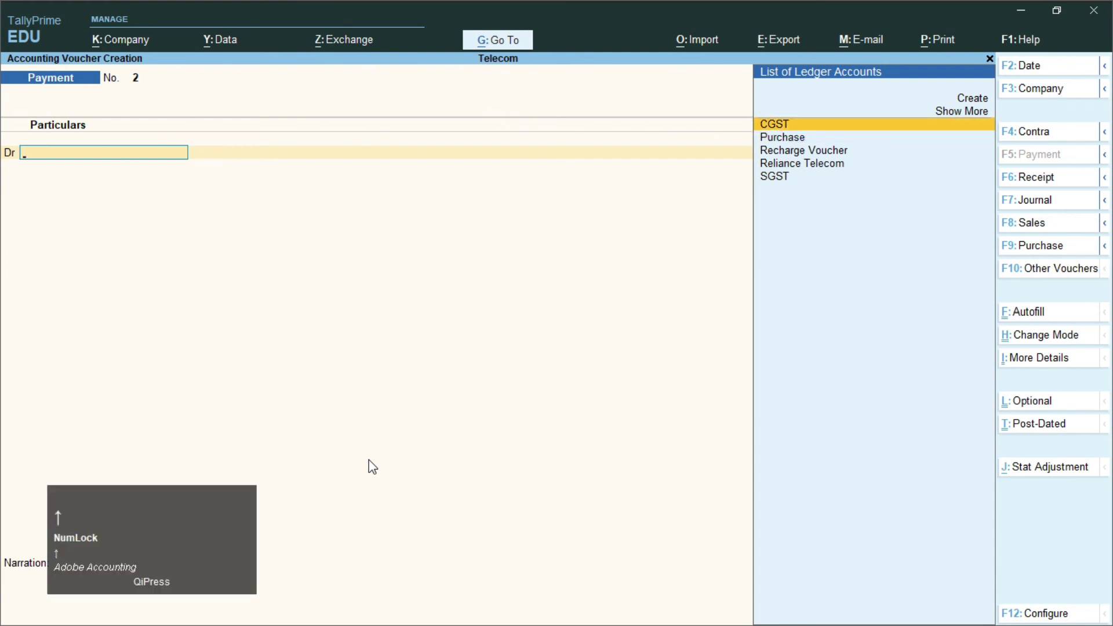
pyautogui.press('Return')
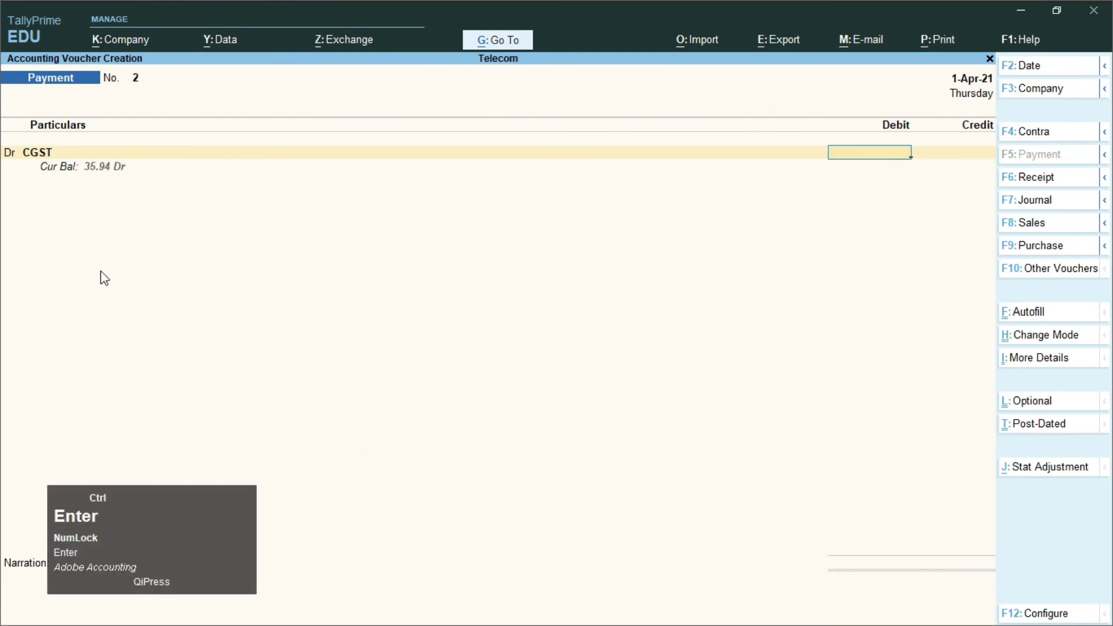
pyautogui.hotkey('ctrl', '2')
pyautogui.moveTo(111, 184); pyautogui.dragTo(145, 182)
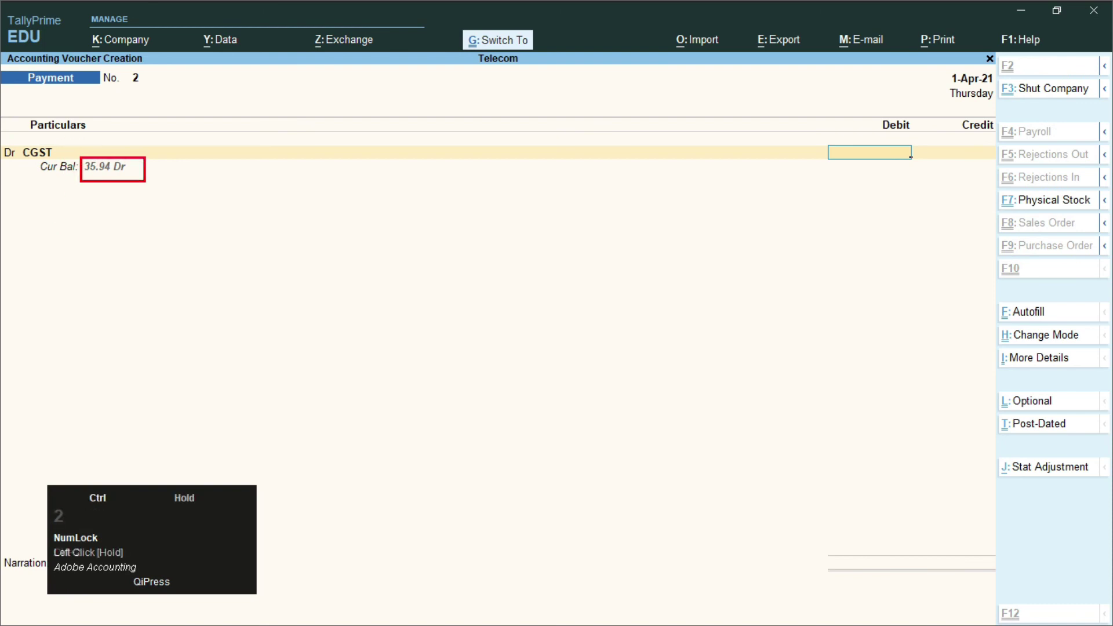
pyautogui.press('Escape')
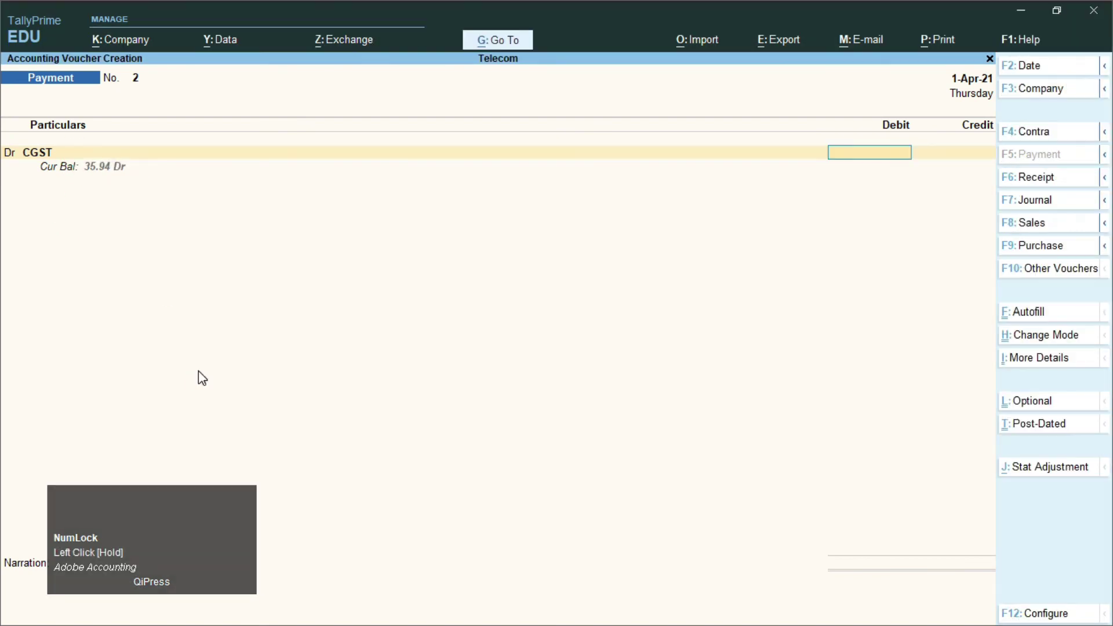
pyautogui.write('35.94')
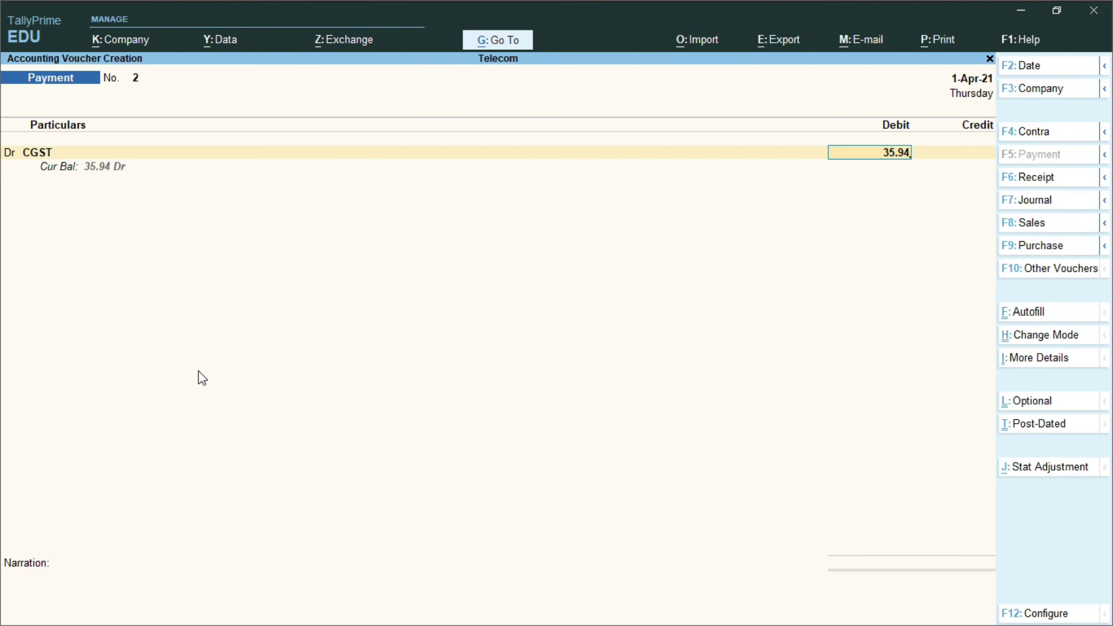
pyautogui.press('Return')
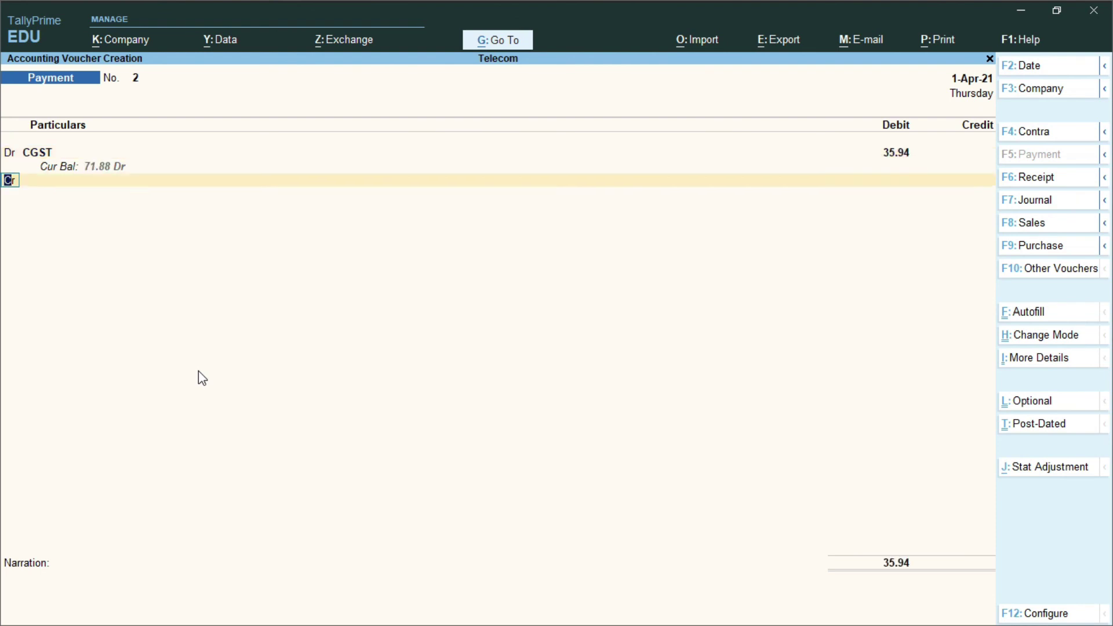
# Add a second debit entry for the SGST ledger with an amount of 35.94
pyautogui.write('d')
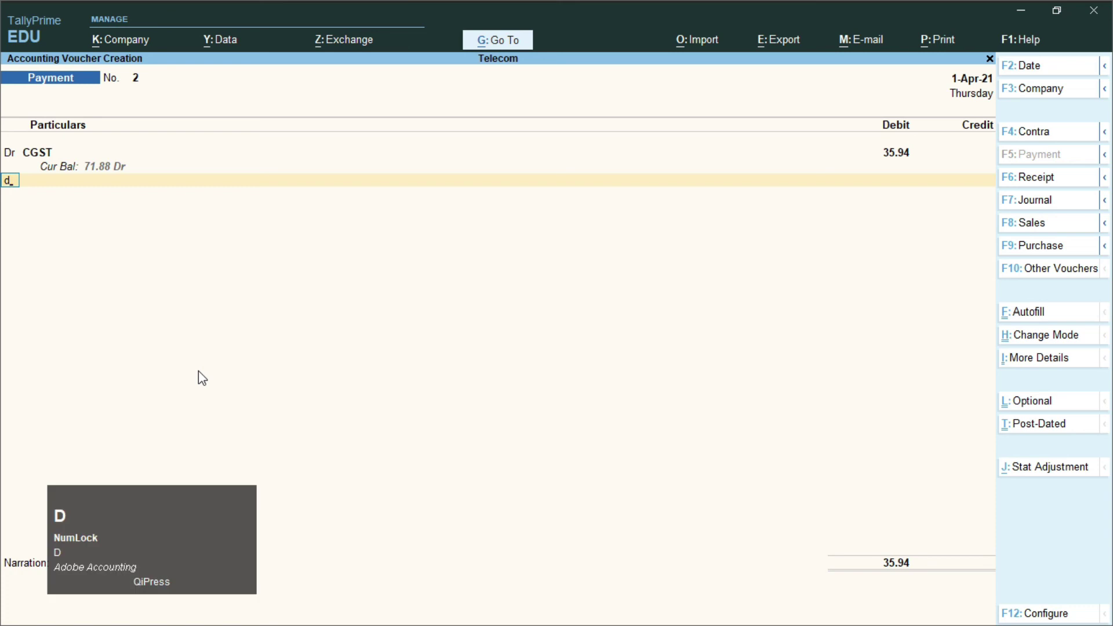
pyautogui.press('Return')
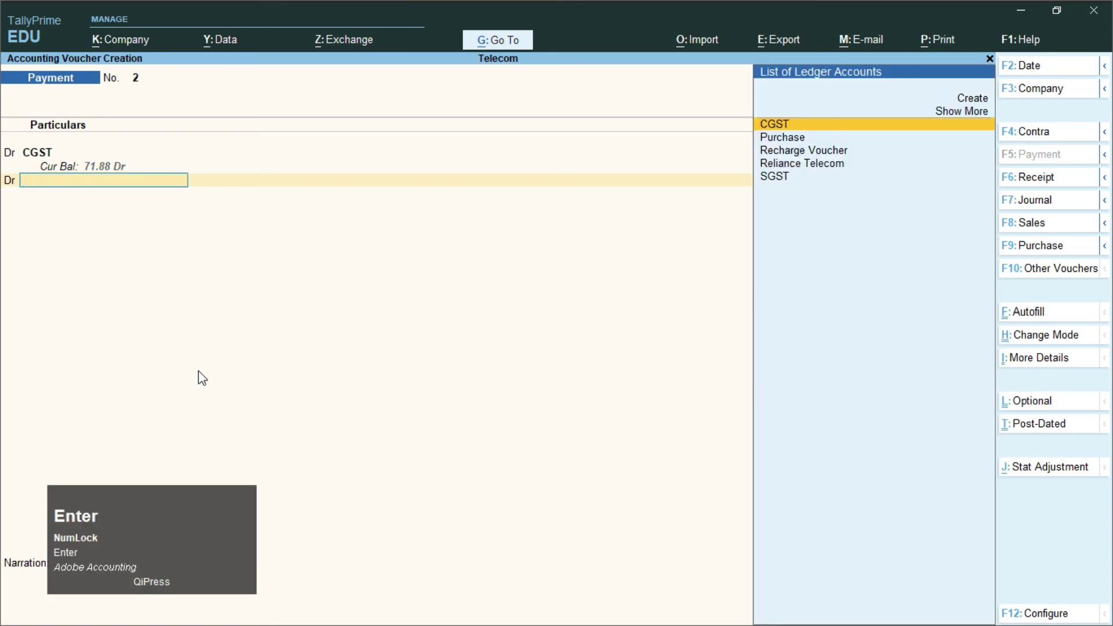
pyautogui.press('Down')
pyautogui.press('Down')
pyautogui.press('Down')
pyautogui.press('Down')
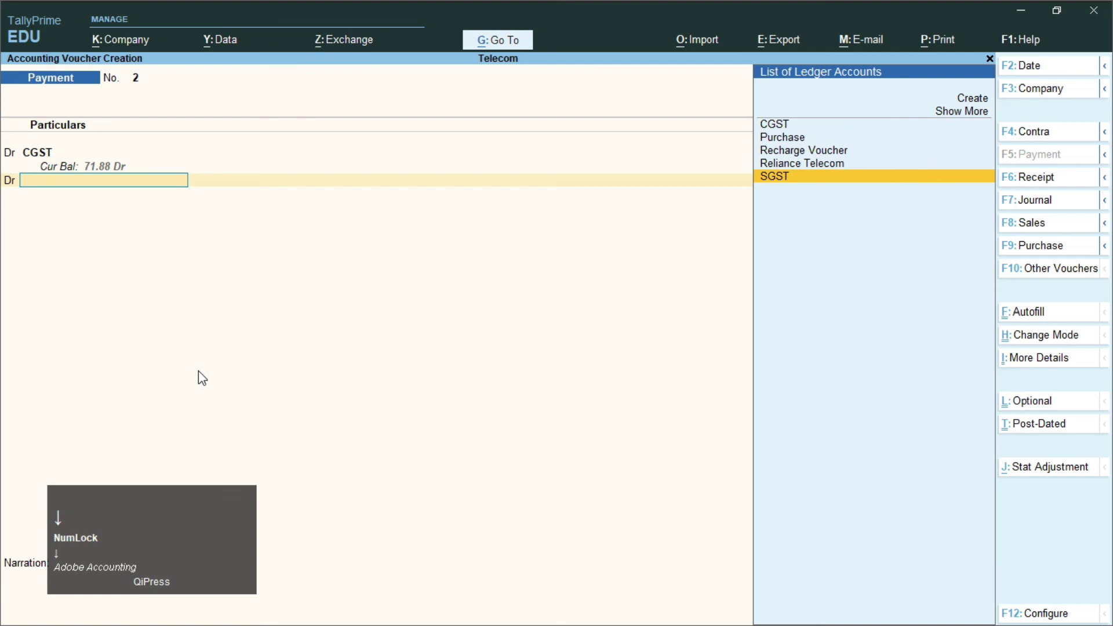
pyautogui.press('Return')
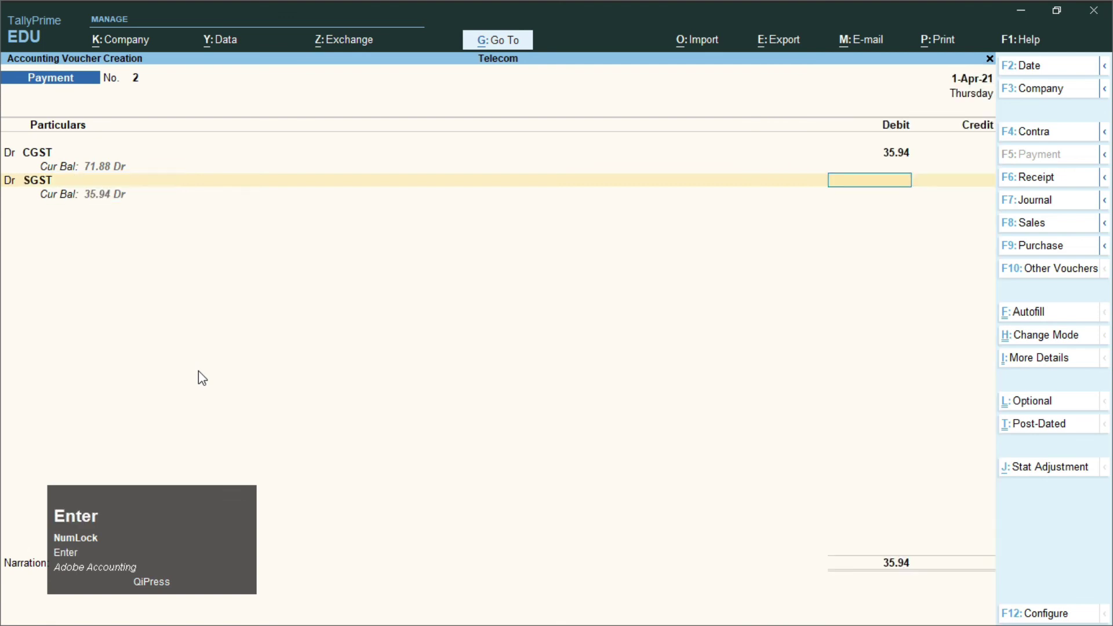
pyautogui.write('35.94')
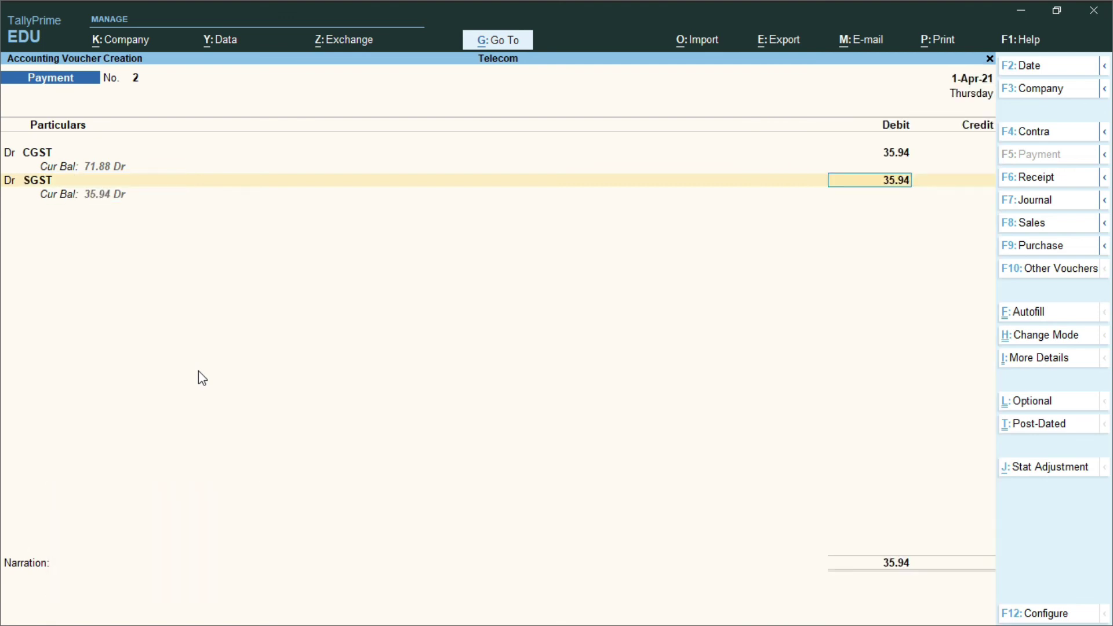
pyautogui.press('Return')
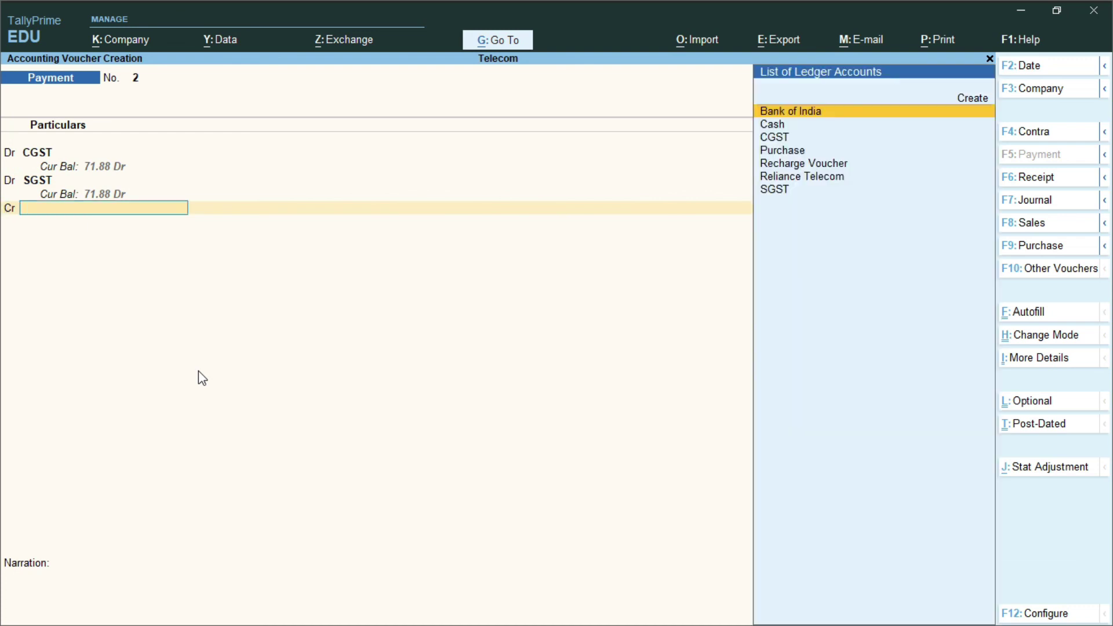
# Credit Bank of India 71.88 against the CGST and SGST debits
pyautogui.press('Return')
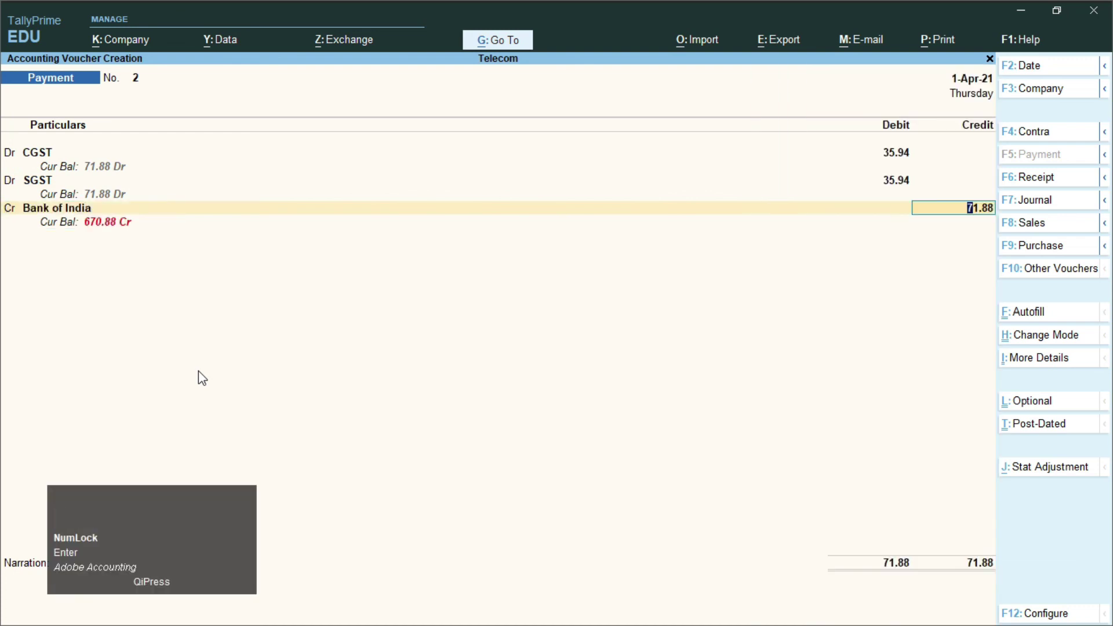
pyautogui.hotkey('ctrl', '2')
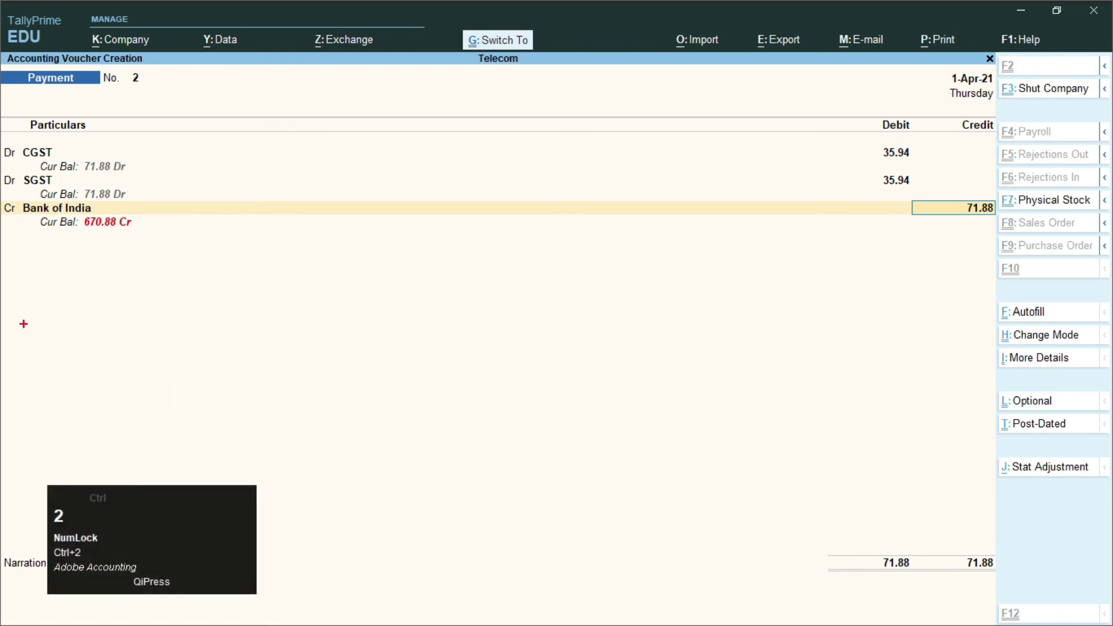
pyautogui.moveTo(2, 139)
pyautogui.mouseDown()
pyautogui.moveTo(26, 226)
pyautogui.moveTo(86, 220)
pyautogui.moveTo(120, 198)
pyautogui.mouseUp()
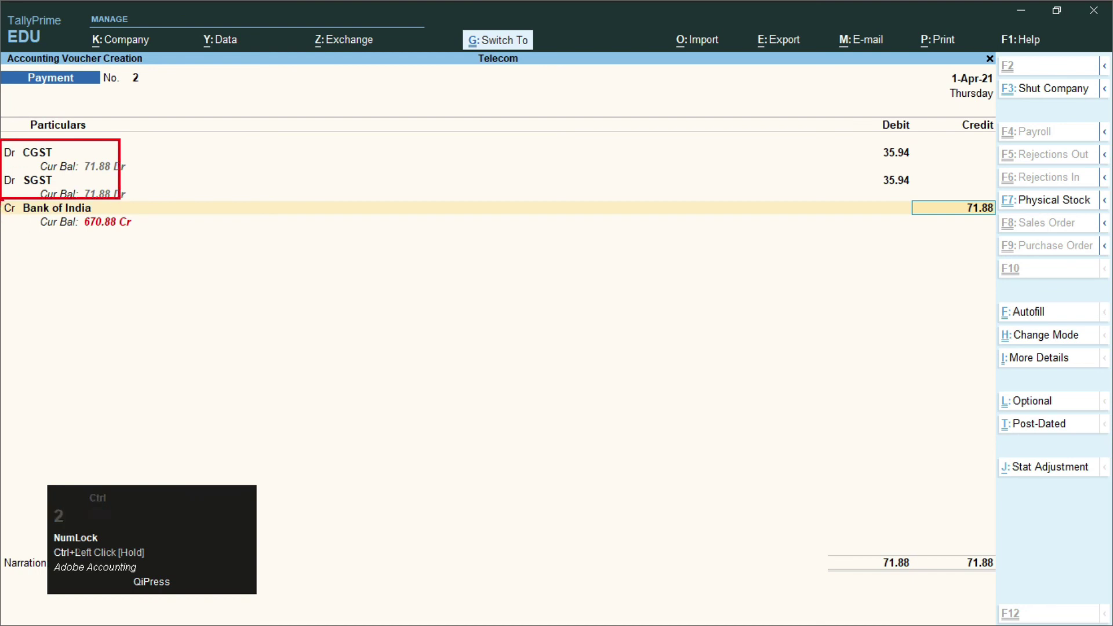
pyautogui.moveTo(2, 199)
pyautogui.mouseDown()
pyautogui.moveTo(172, 219)
pyautogui.moveTo(206, 235)
pyautogui.mouseUp()
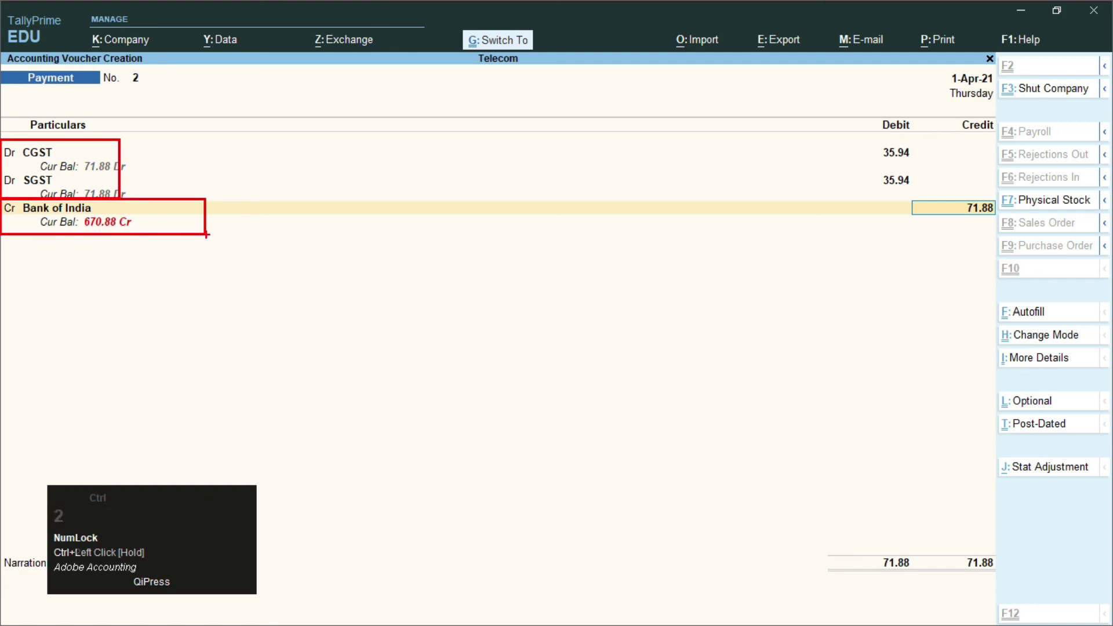
pyautogui.hotkey('ctrl', '2')
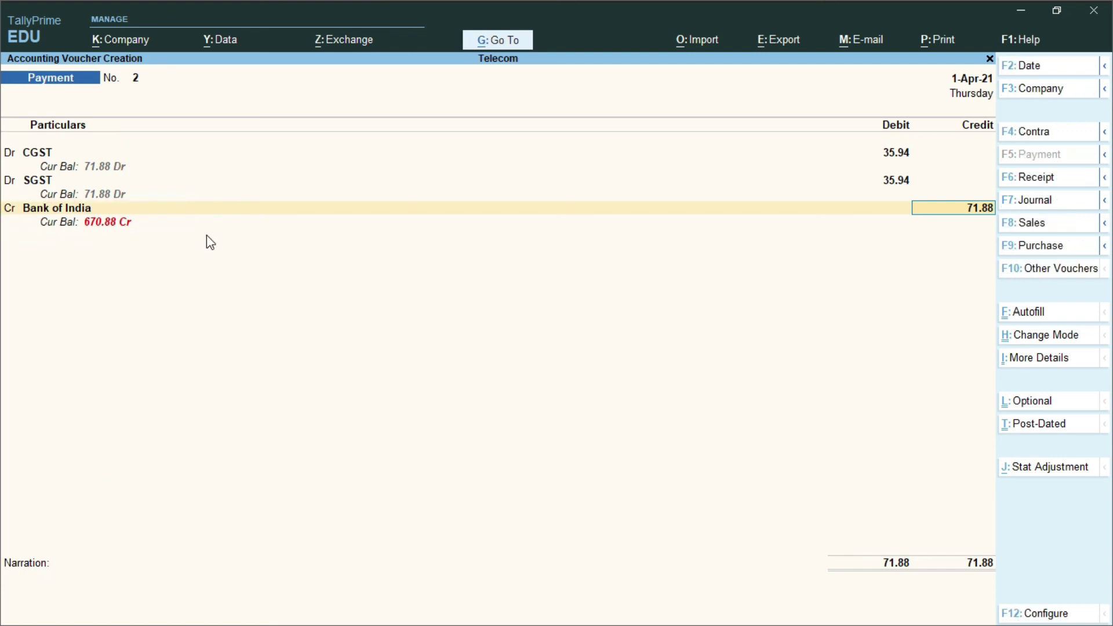
# Accept the cheque allocation dated 1-Apr-21, save the tax payment voucher and return to the Gateway of Tally
pyautogui.press('Return')
pyautogui.press('Return')
pyautogui.press('Return')
pyautogui.press('Return')
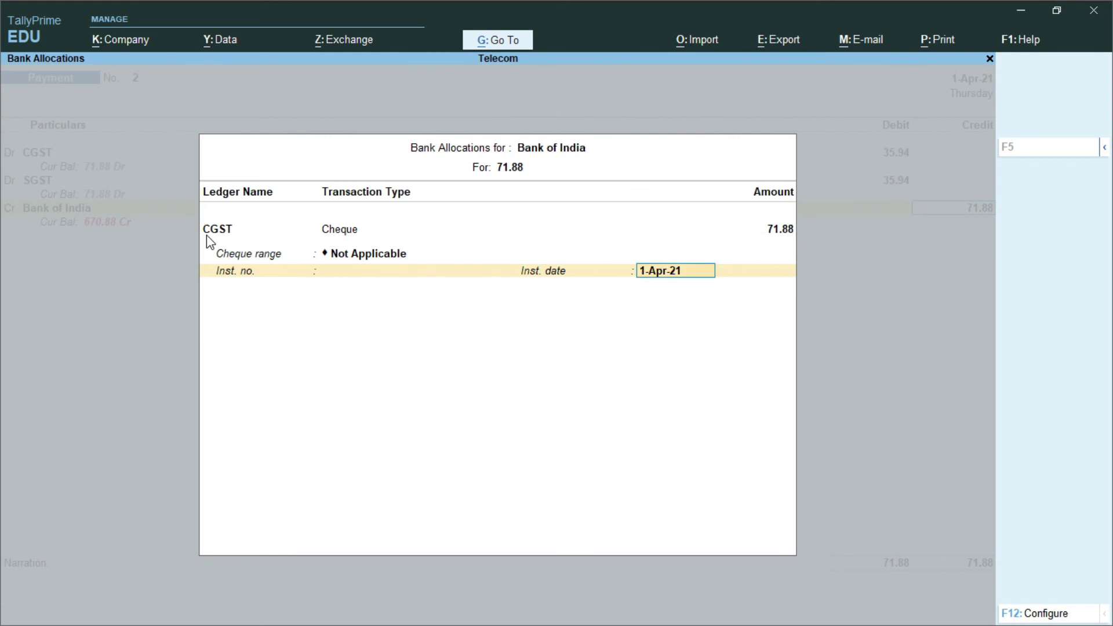
pyautogui.press('Return')
pyautogui.press('Return')
pyautogui.press('Return')
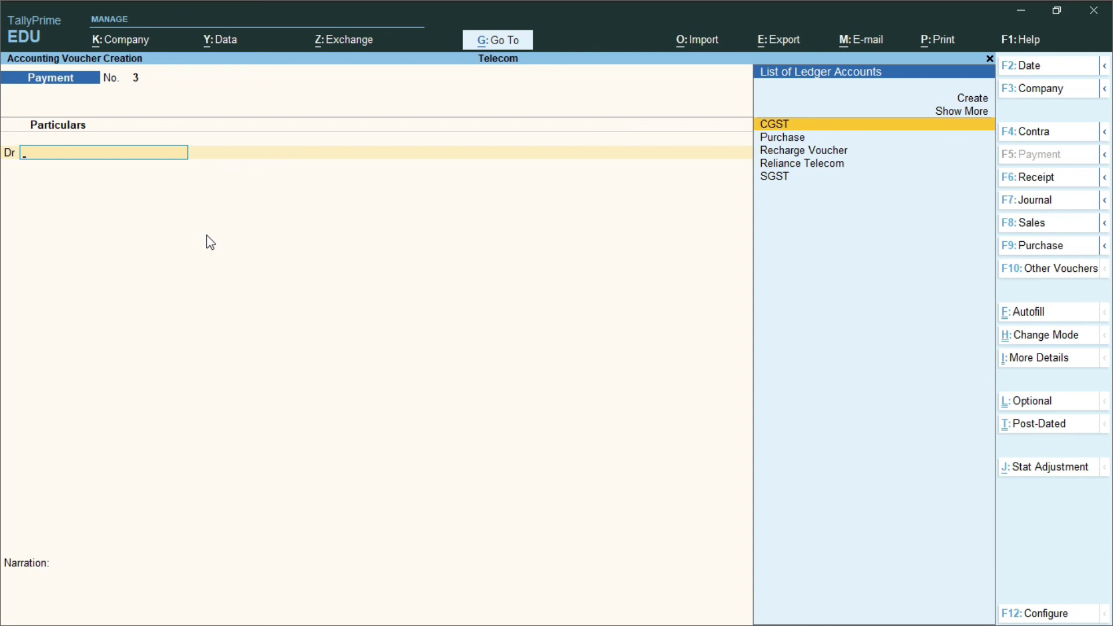
pyautogui.press('Escape')
pyautogui.press('Return')
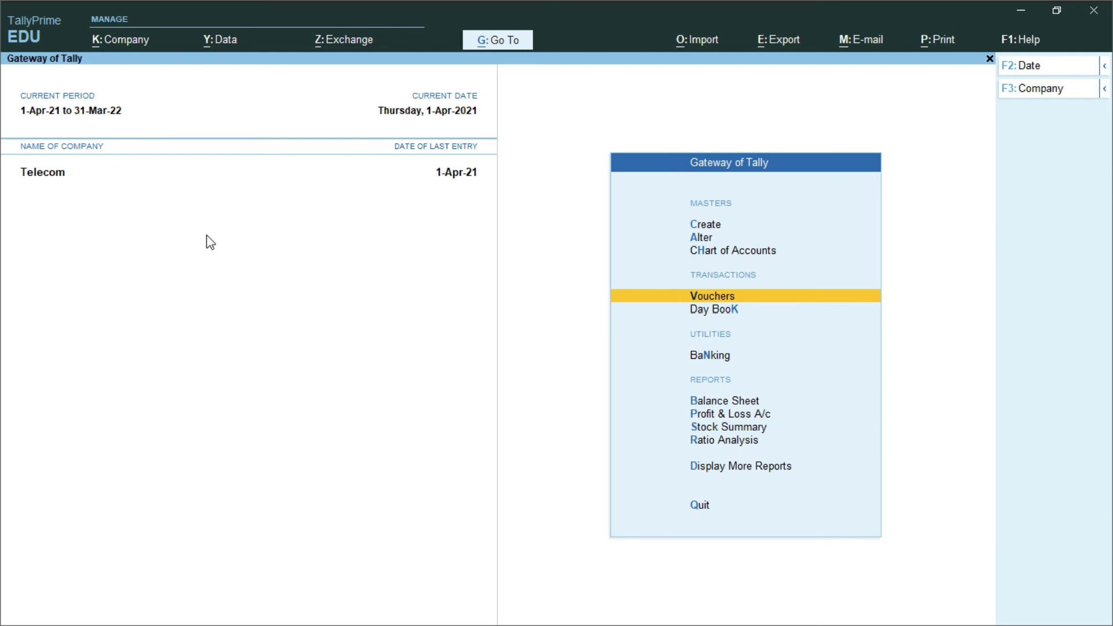
# Switch to the service tax PDF in the browser and review the listed transactions
pyautogui.hotkey('alt', 'Tab')
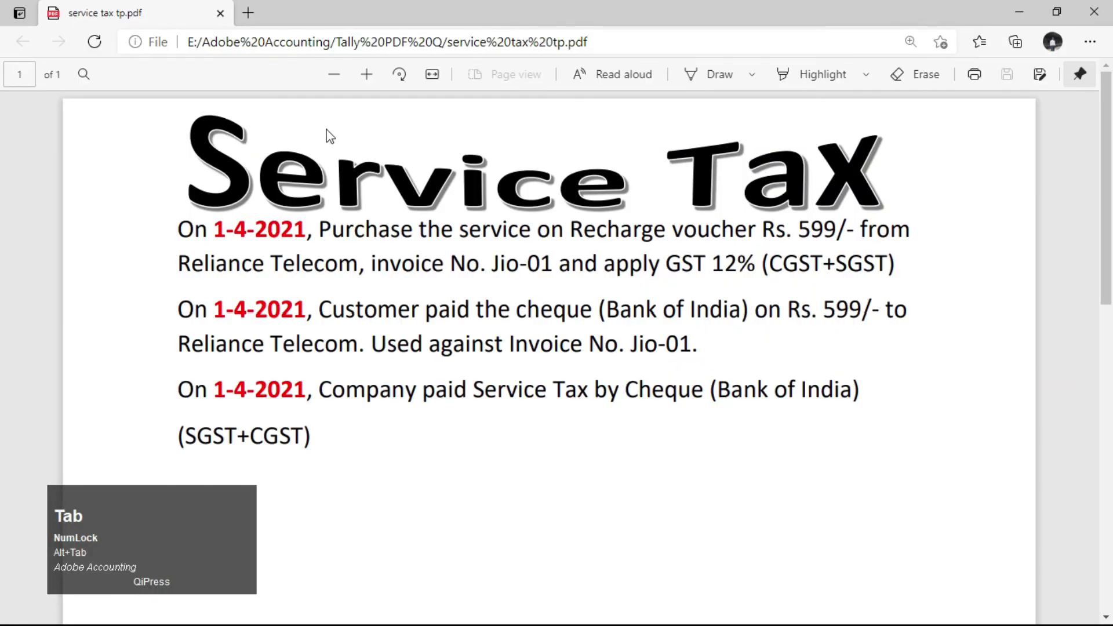
pyautogui.moveTo(231, 180); pyautogui.dragTo(568, 215)
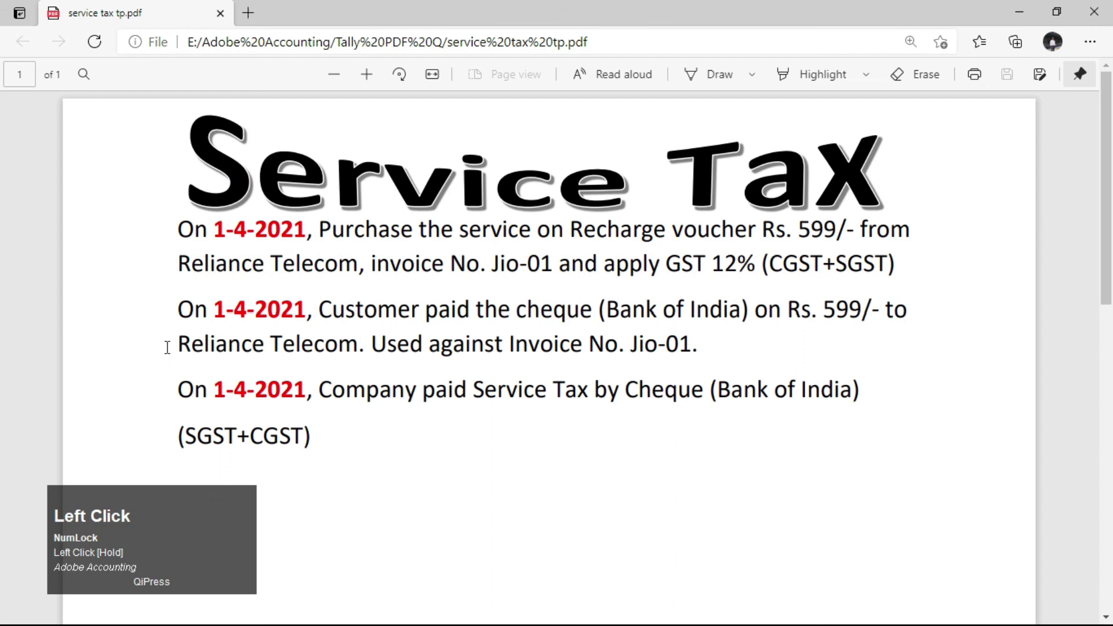